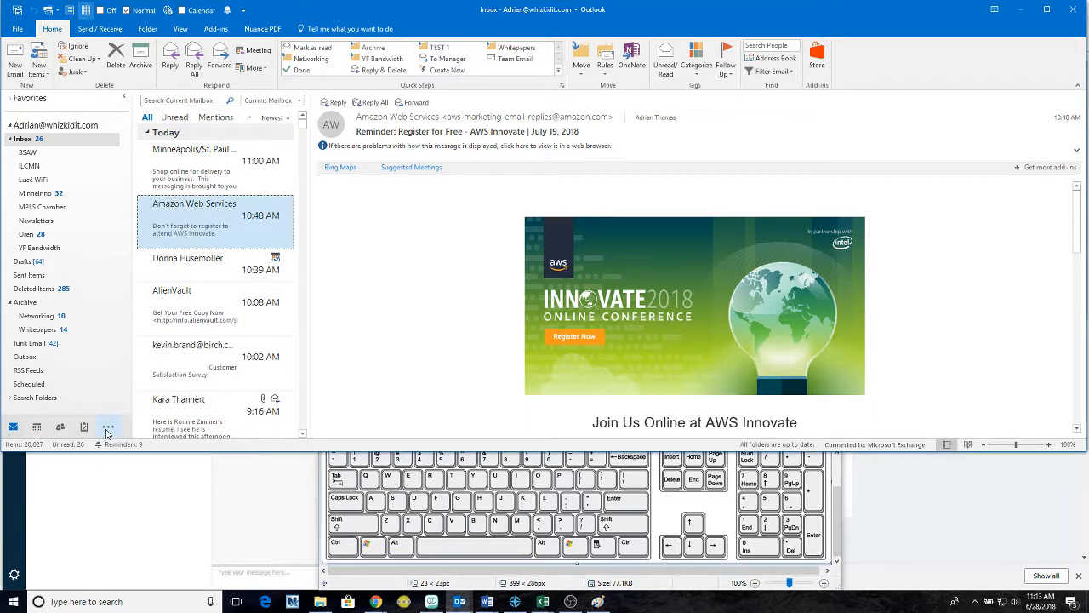
# - Reveal Notes, Folders and Shortcuts with the navigation bar's More (...) button
pyautogui.click(107, 428)
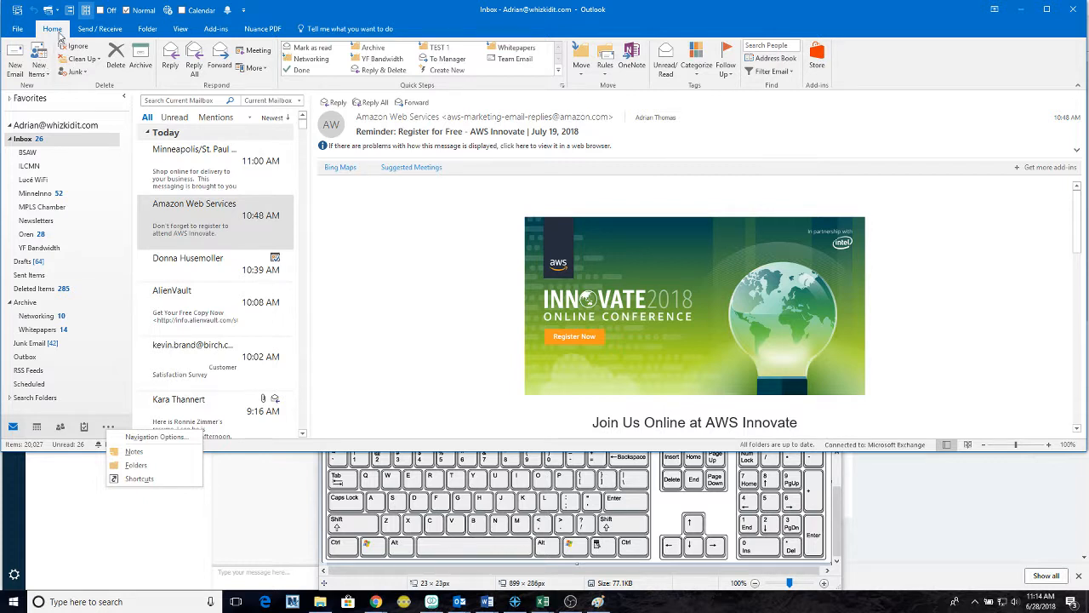
pyautogui.click(100, 28)
pyautogui.click(148, 29)
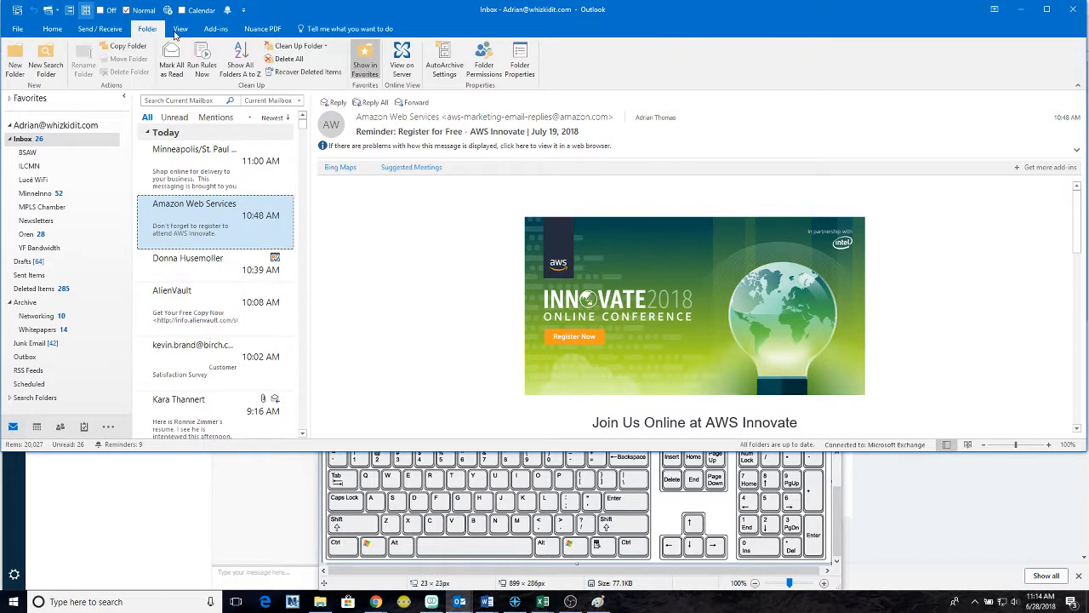
pyautogui.click(180, 29)
pyautogui.click(215, 29)
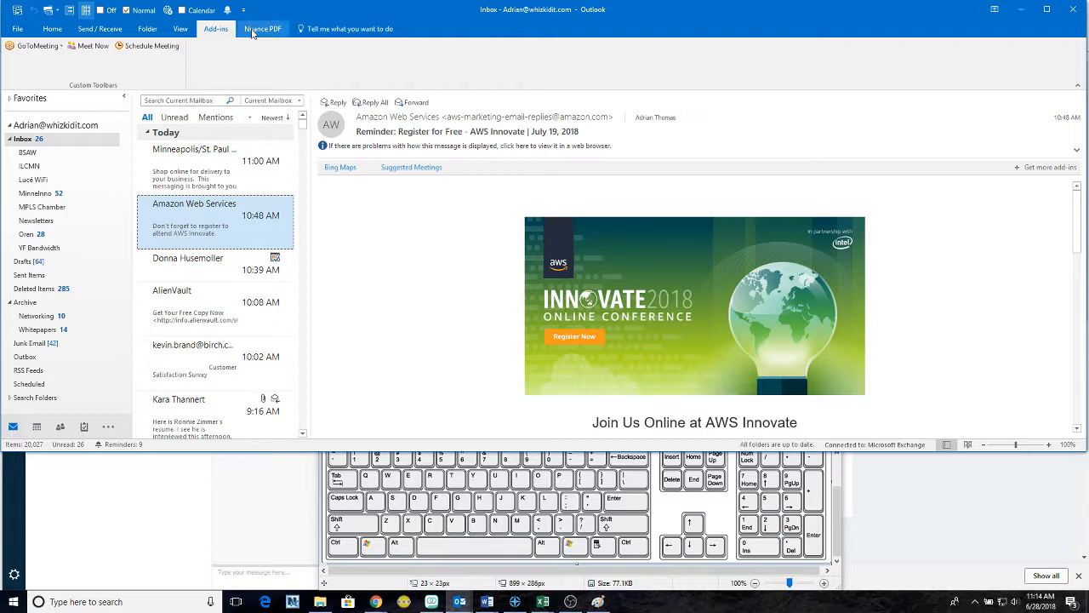
pyautogui.click(53, 30)
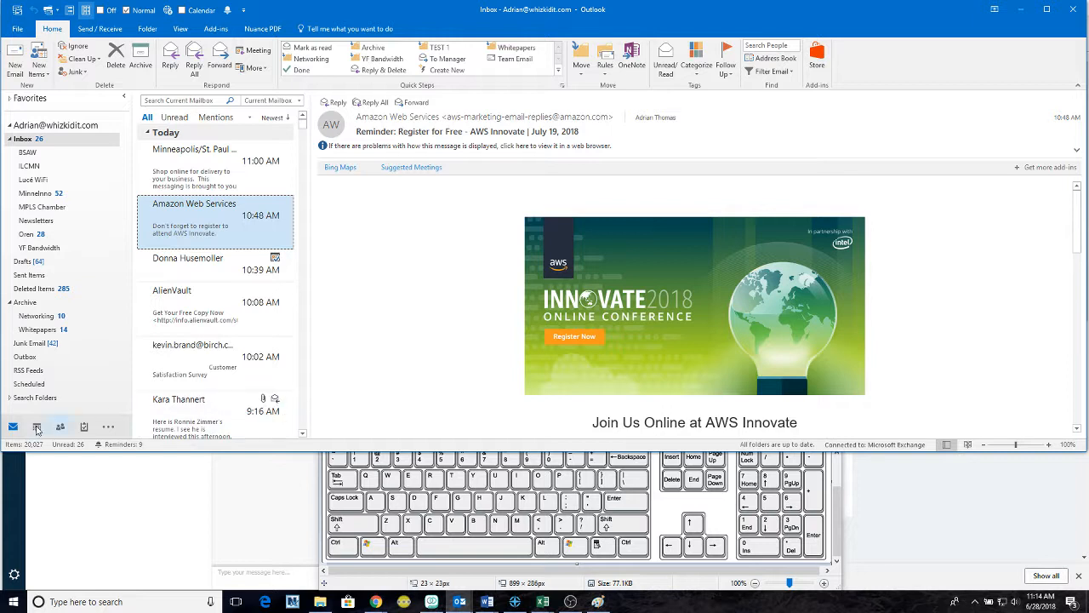
pyautogui.moveTo(61, 427)
pyautogui.click(37, 430)
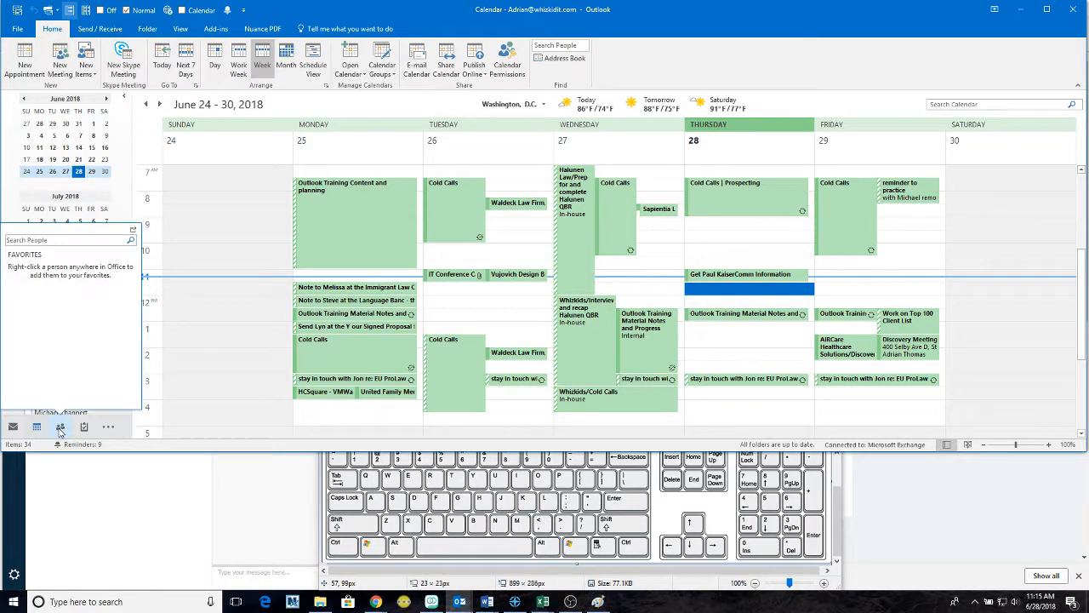
pyautogui.click(59, 426)
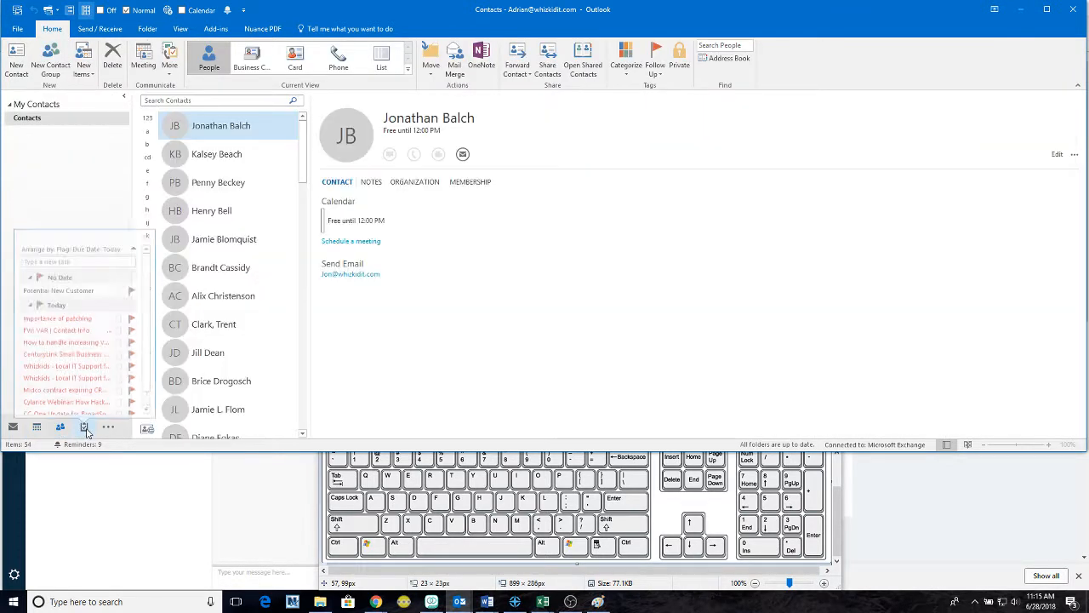
pyautogui.click(84, 428)
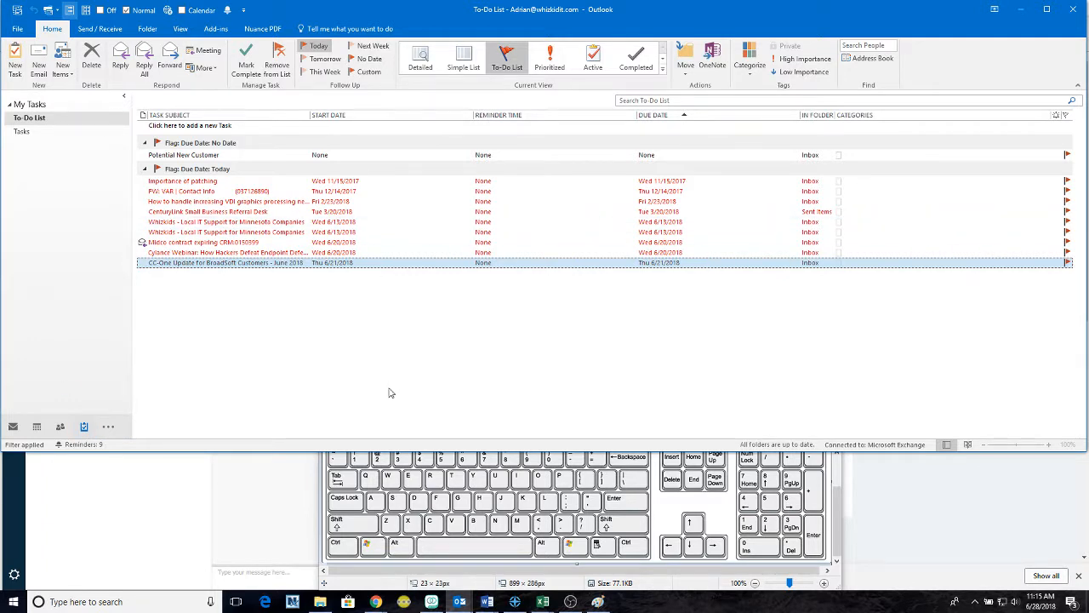
pyautogui.hotkey('ctrl', '1')
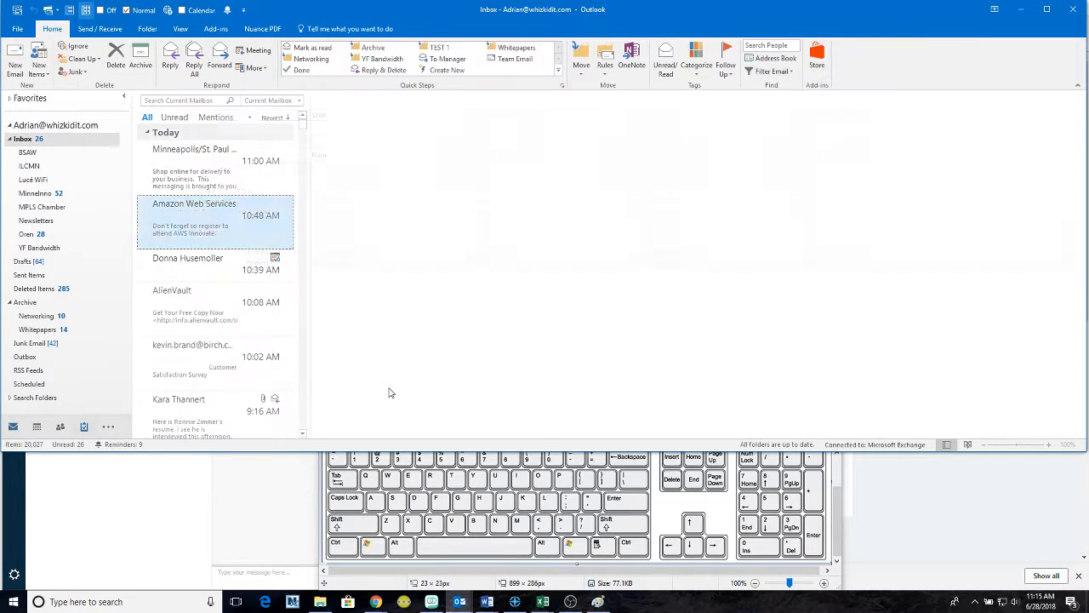
pyautogui.hotkey('ctrl', '2')
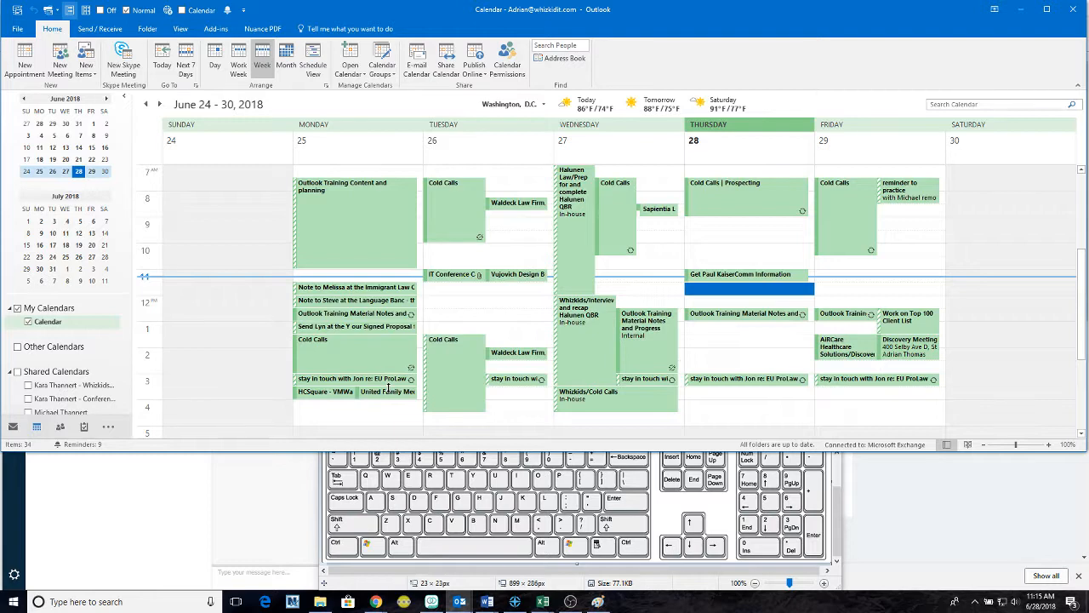
pyautogui.hotkey('ctrl', '3')
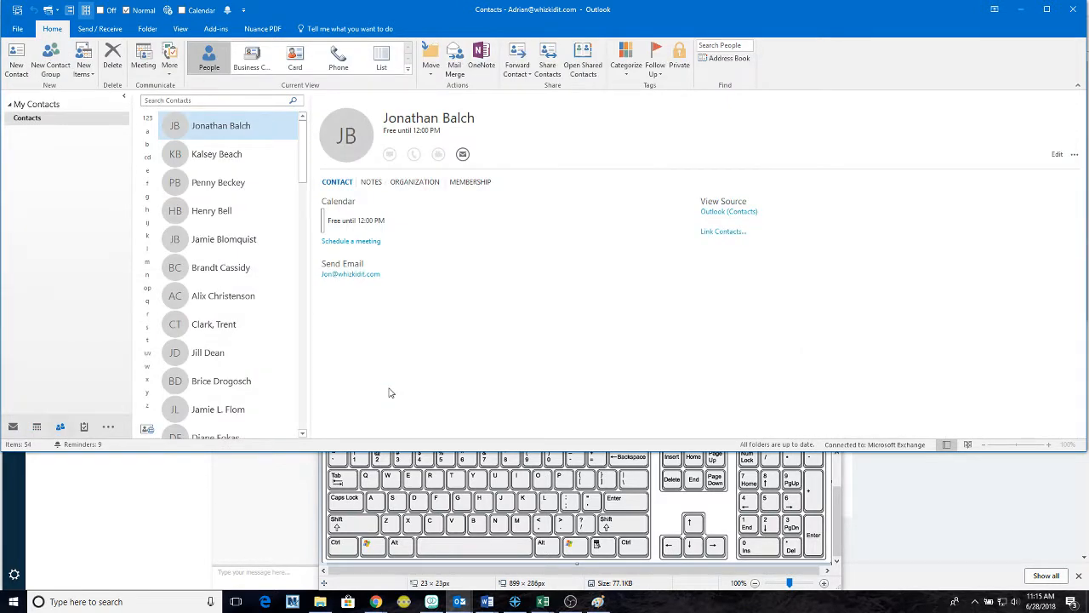
pyautogui.hotkey('ctrl', '4')
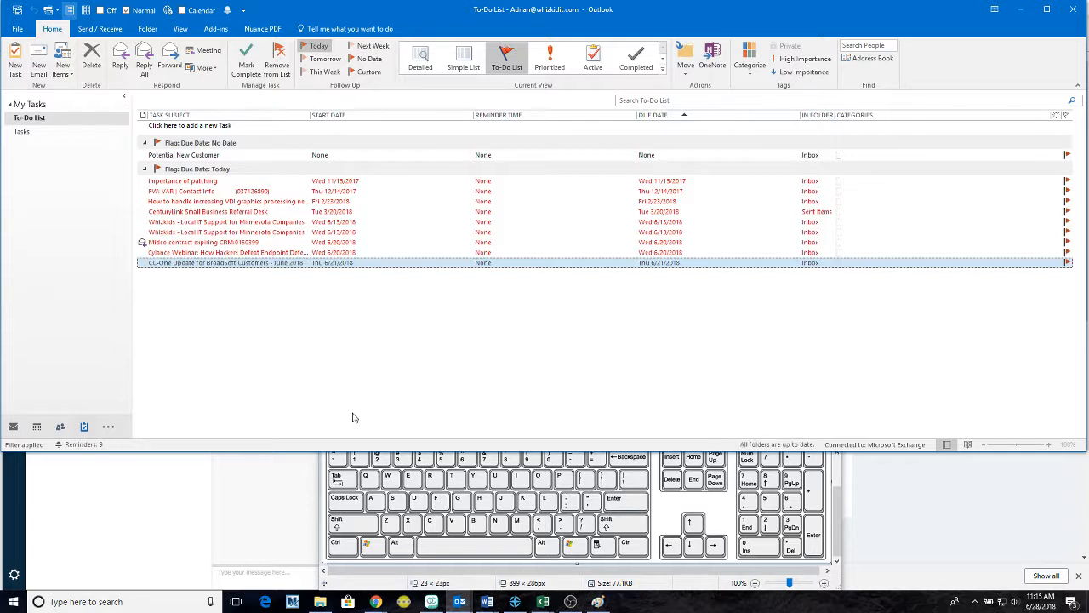
pyautogui.hotkey('ctrl', '1')
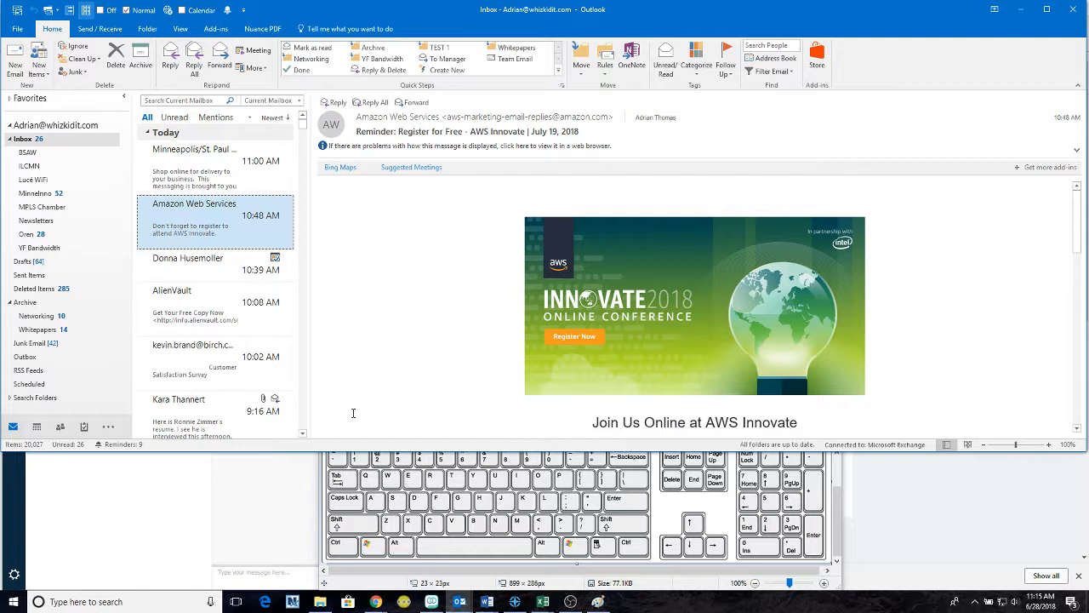
pyautogui.hotkey('ctrl', 'n')
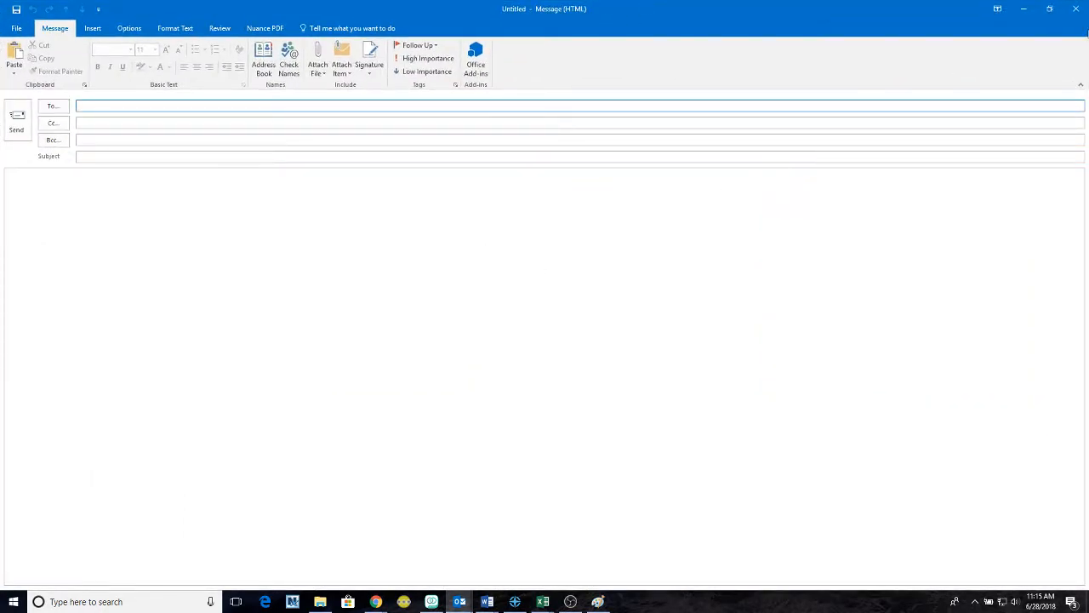
pyautogui.click(1075, 9)
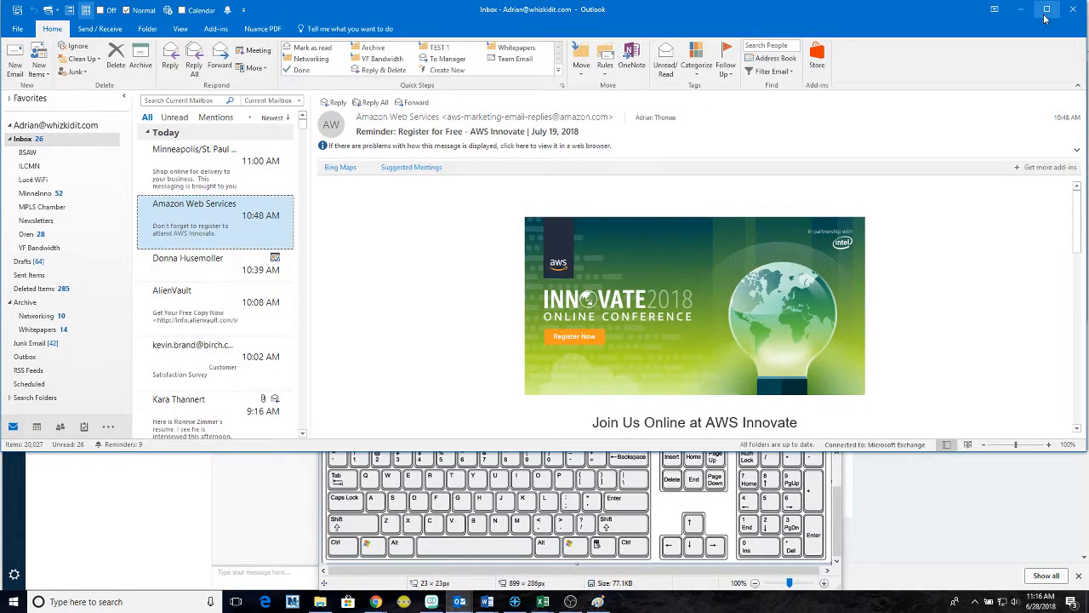
pyautogui.hotkey('ctrl', 'n')
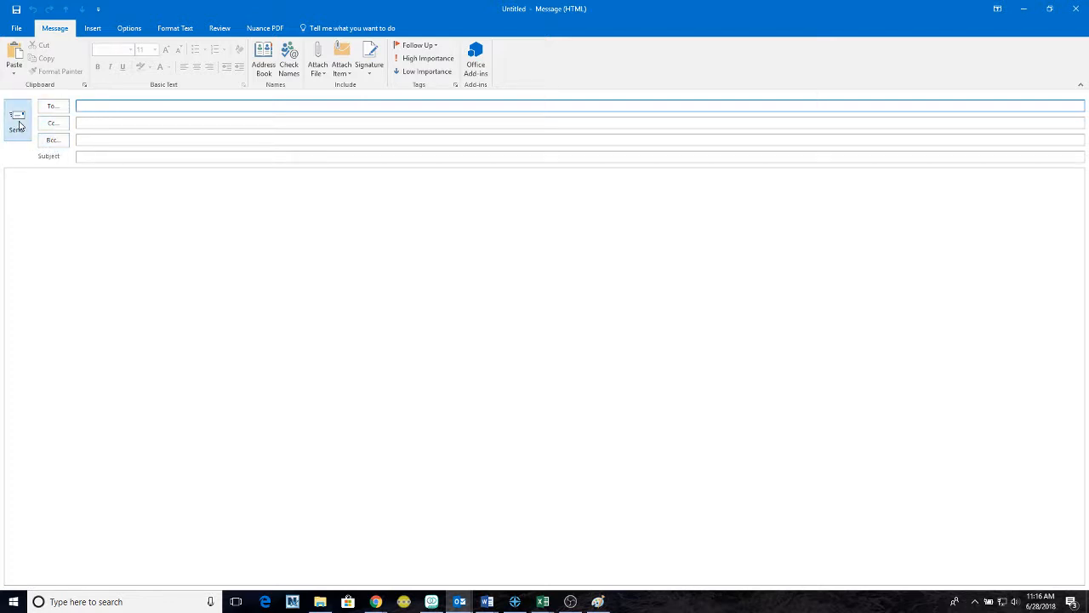
pyautogui.click(269, 156)
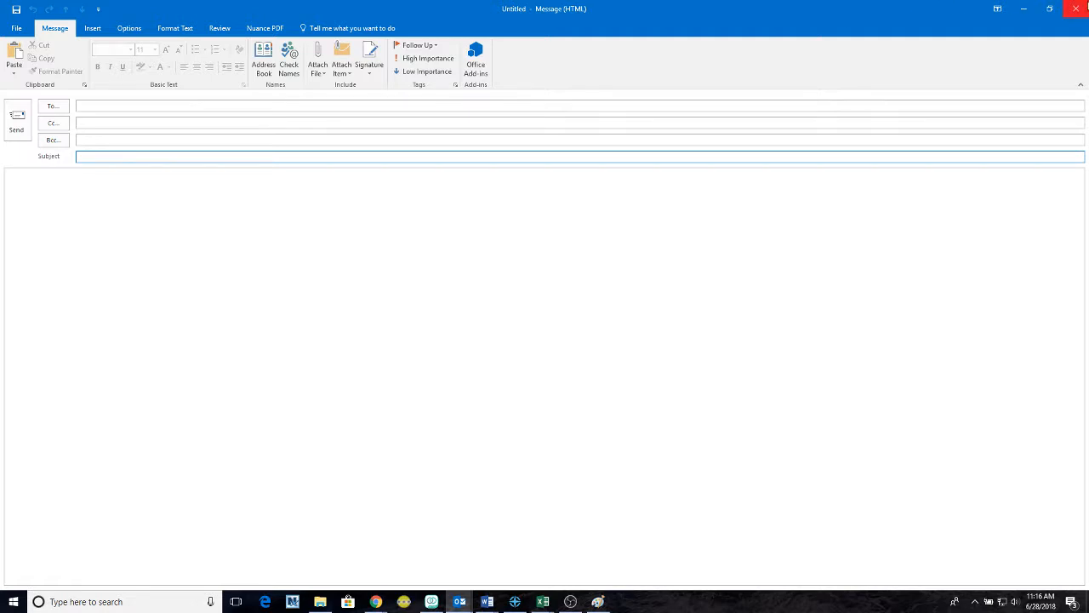
pyautogui.click(1077, 9)
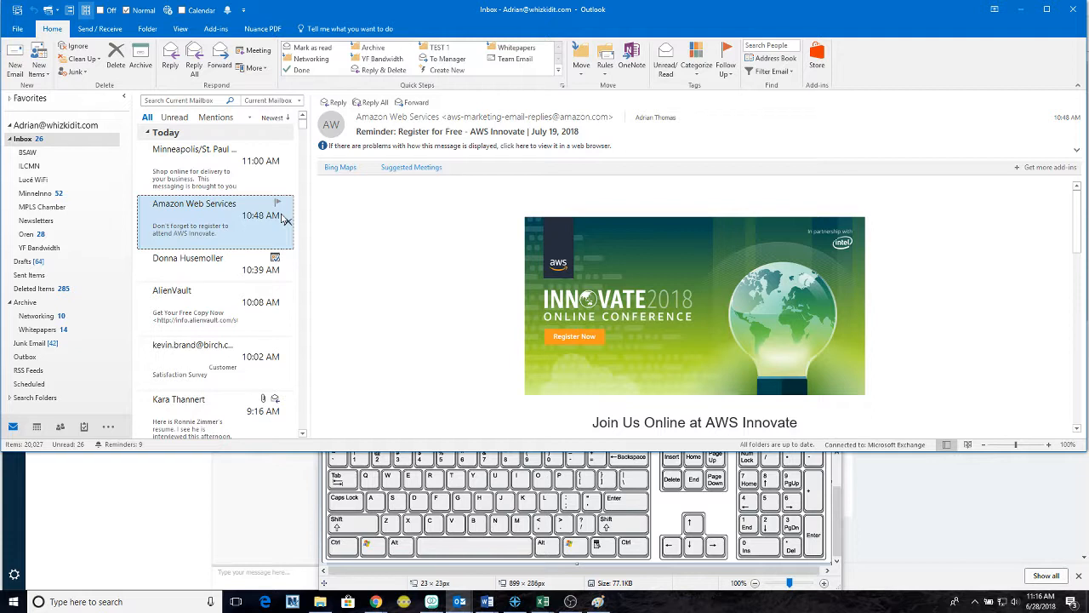
pyautogui.click(15, 427)
pyautogui.hotkey('ctrl', 'n')
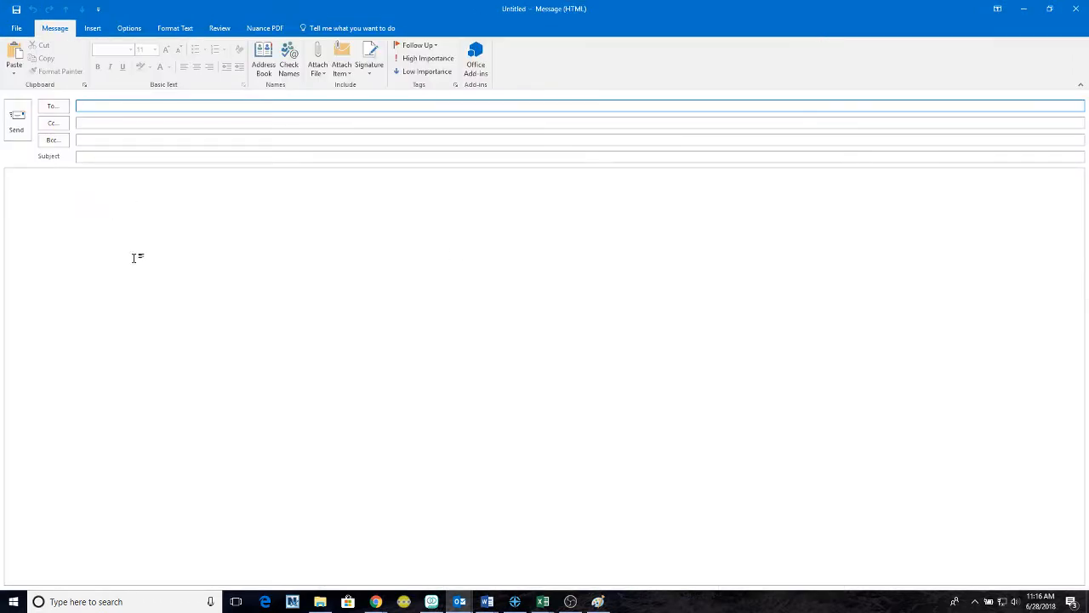
pyautogui.click(1073, 10)
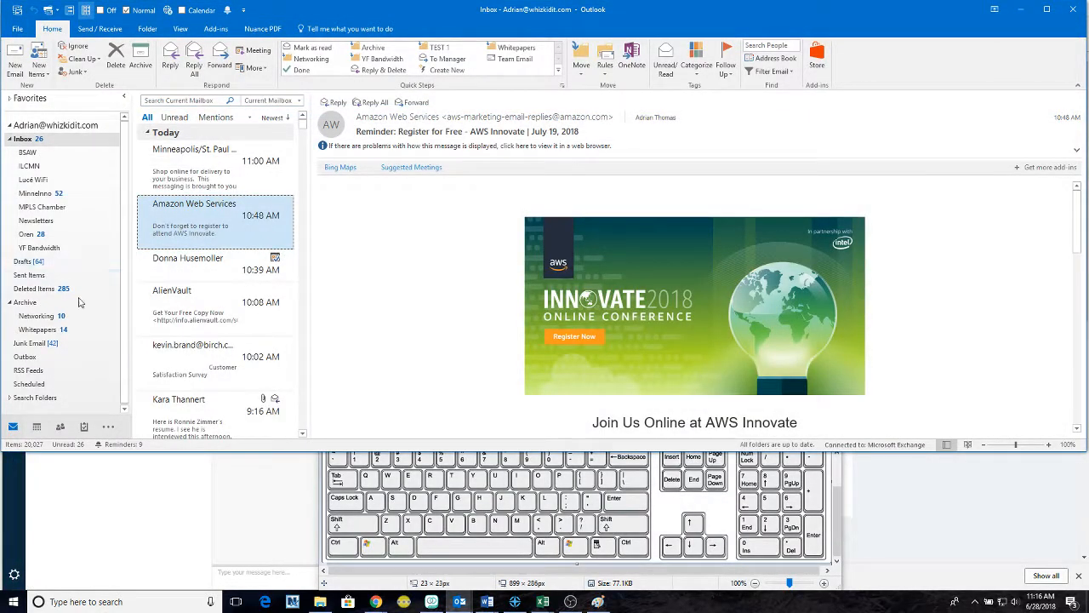
# - Switch to Calendar week view and begin a new appointment in the Thursday 11:30 AM slot
pyautogui.moveTo(47, 428)
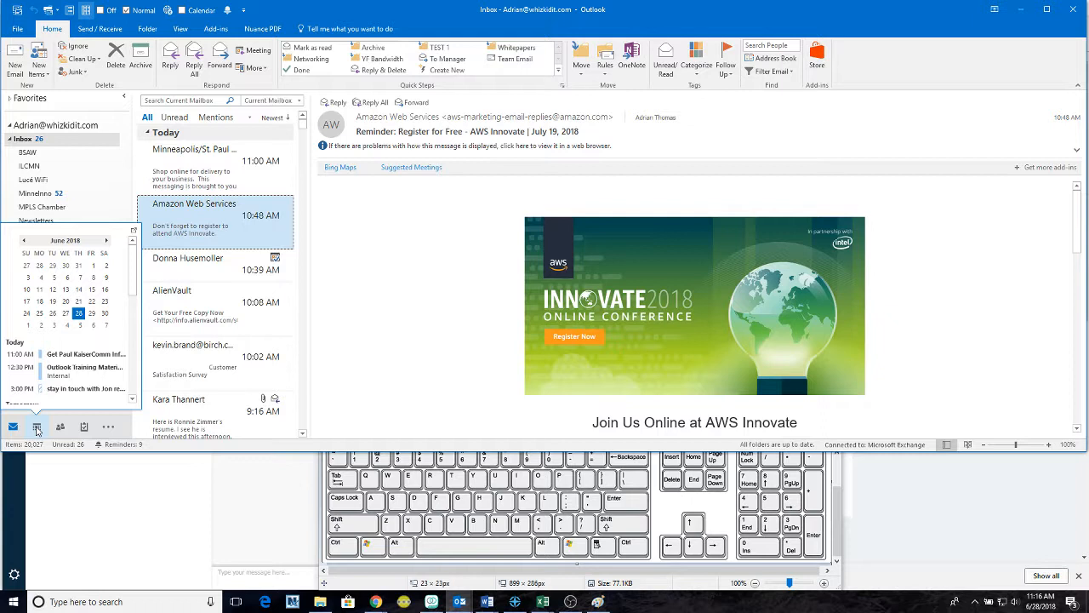
pyautogui.click(37, 428)
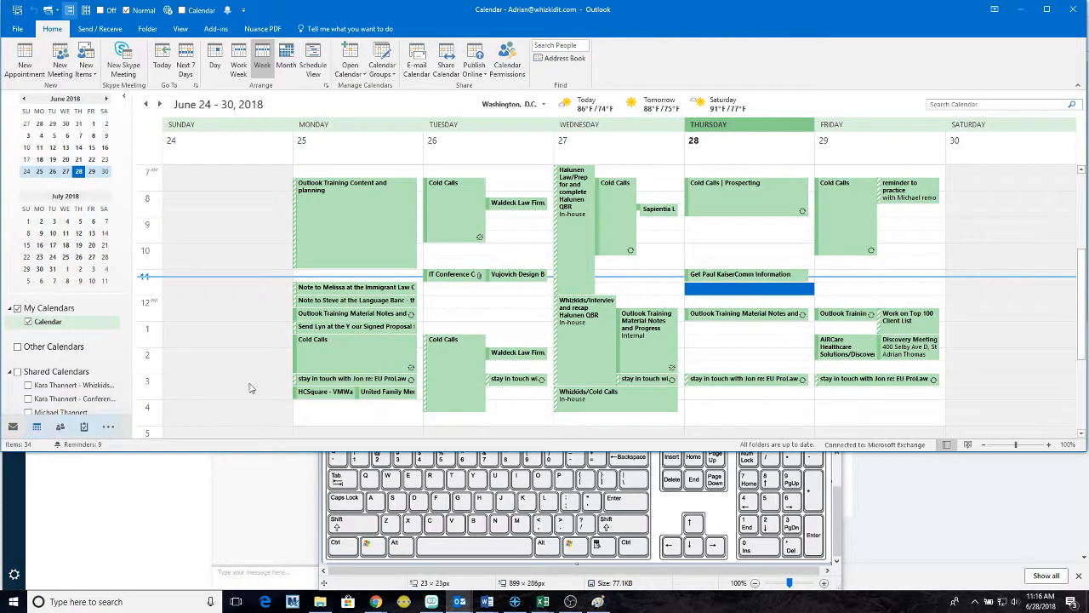
pyautogui.moveTo(297, 350)
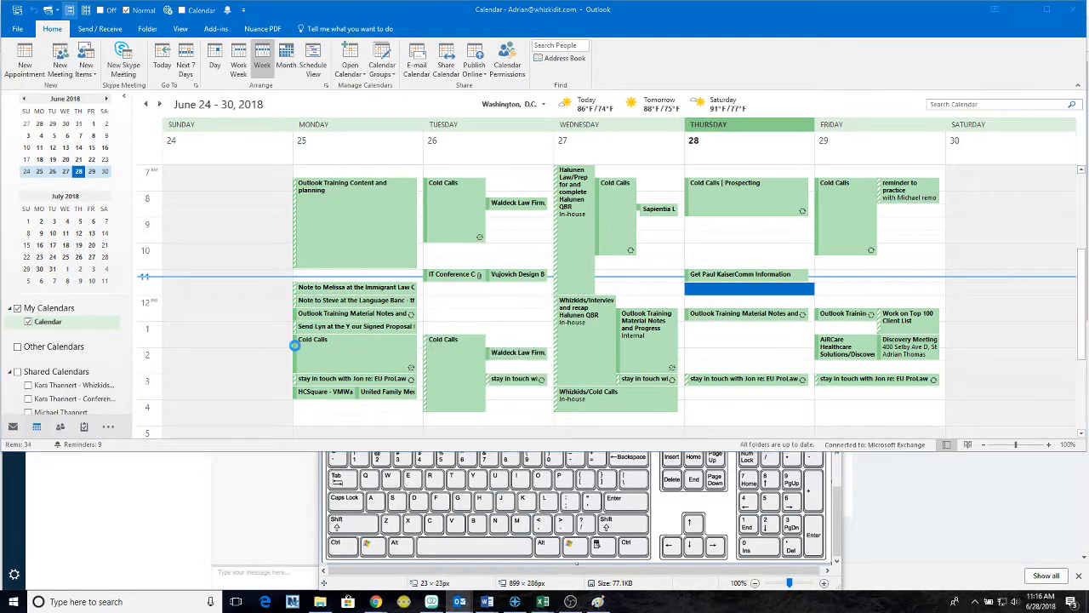
pyautogui.hotkey('ctrl', 'n')
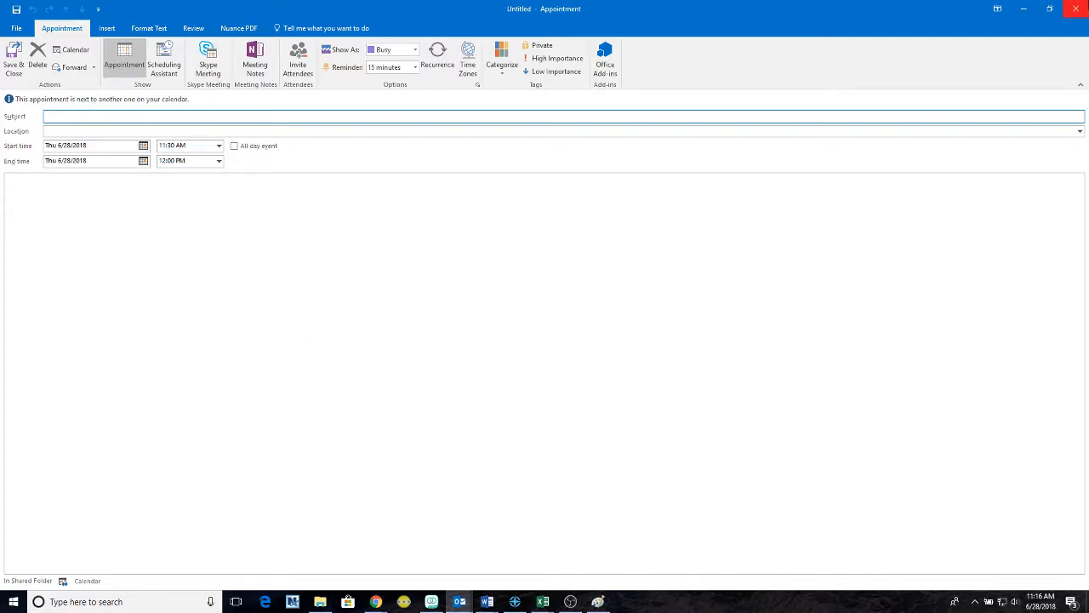
# - Discard the empty appointment, start a fresh one, and enter subject TEST with location Remote
pyautogui.click(1073, 8)
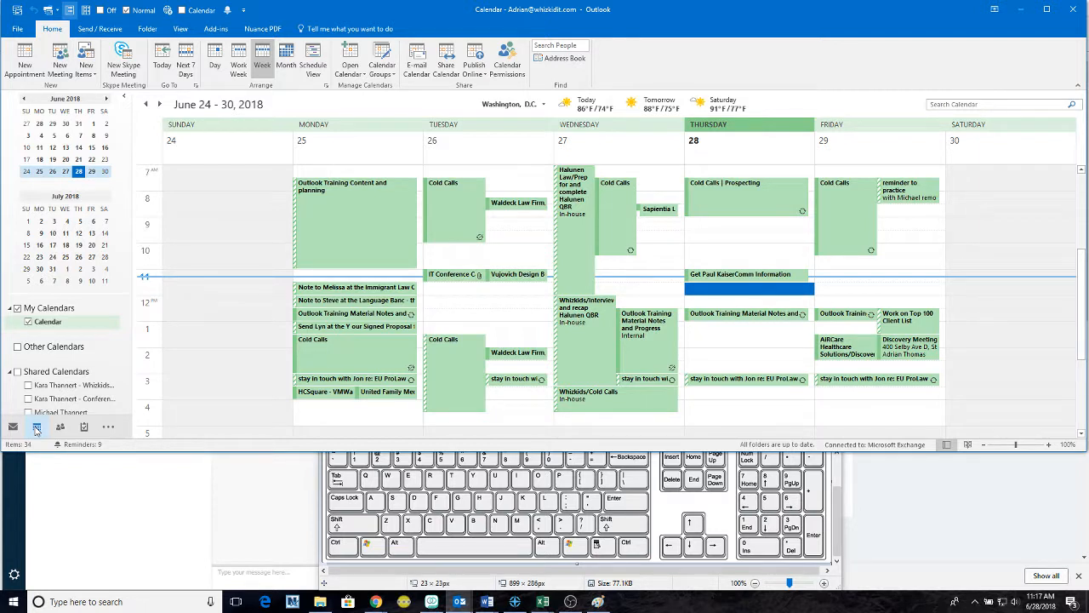
pyautogui.hotkey('ctrl', 'n')
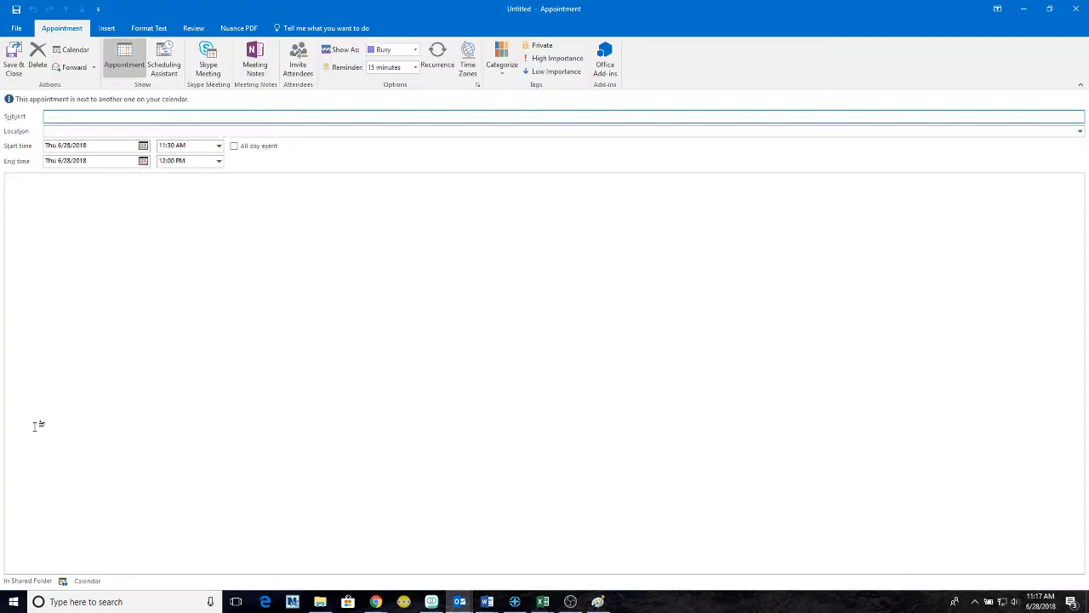
pyautogui.click(52, 131)
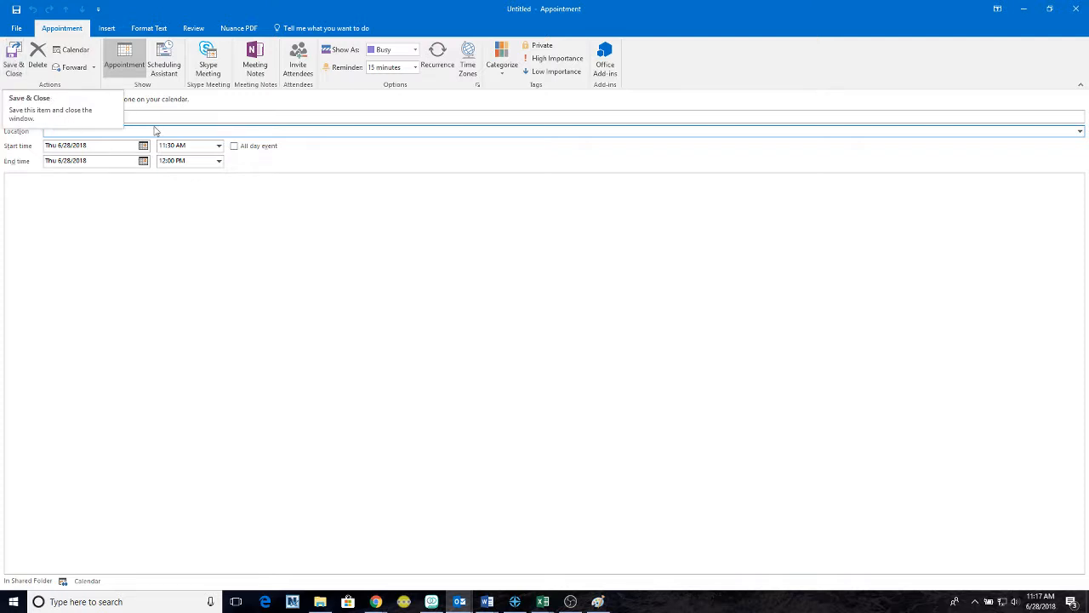
pyautogui.click(208, 119)
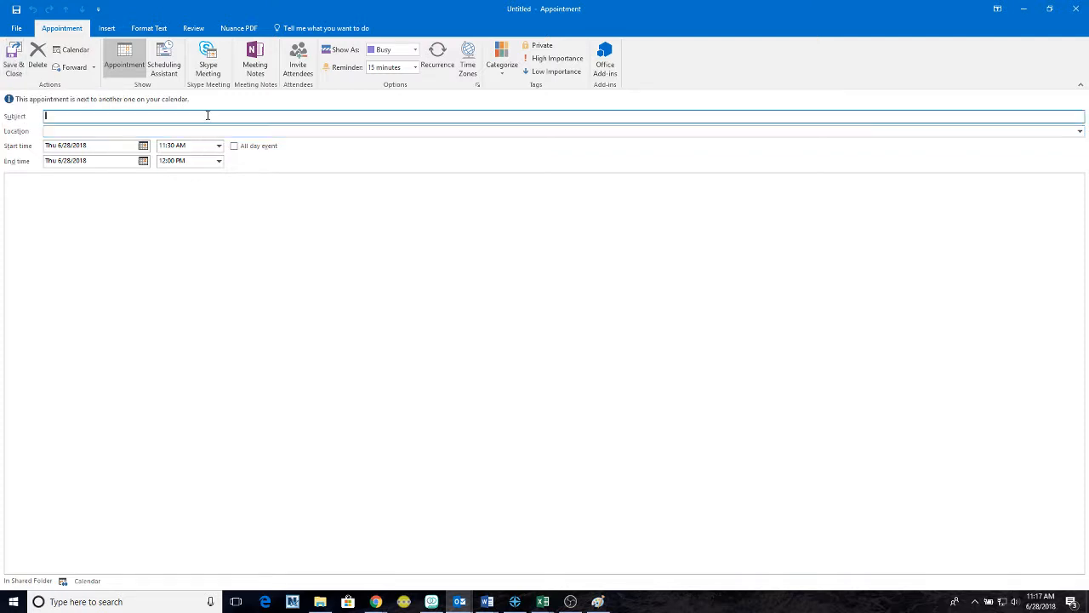
pyautogui.write('TEST')
pyautogui.press('Tab')
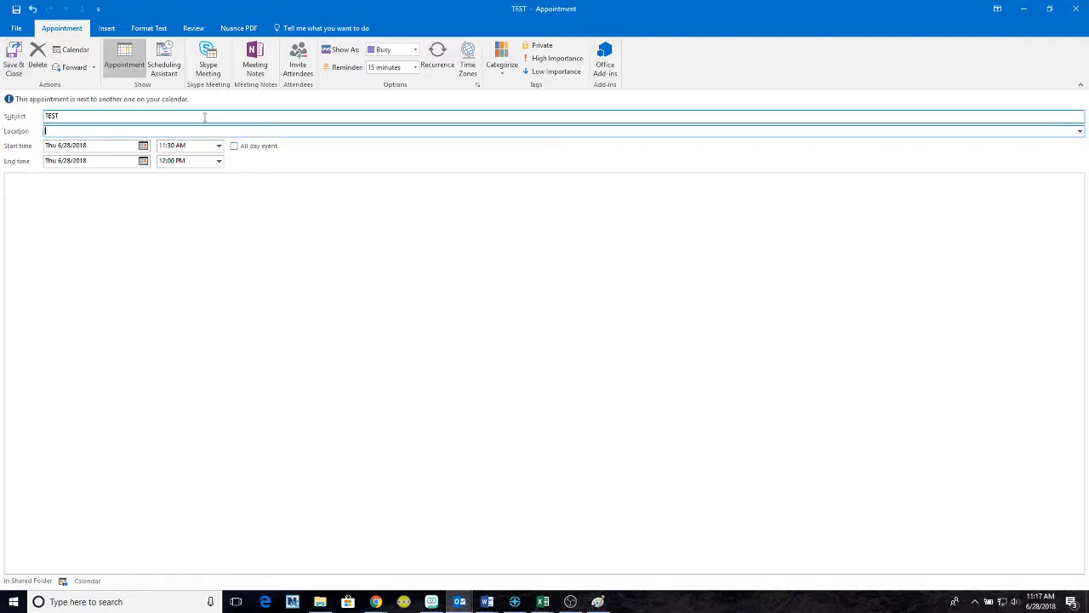
pyautogui.write('Remote')
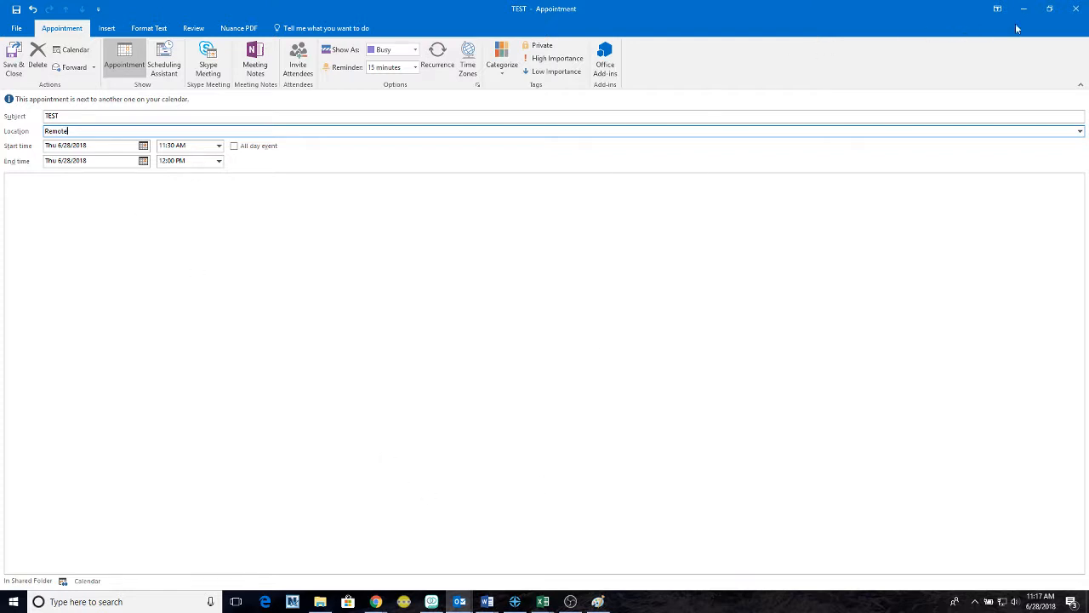
# - Move the appointment window aside to check the calendar, then save and close it
pyautogui.click(1048, 10)
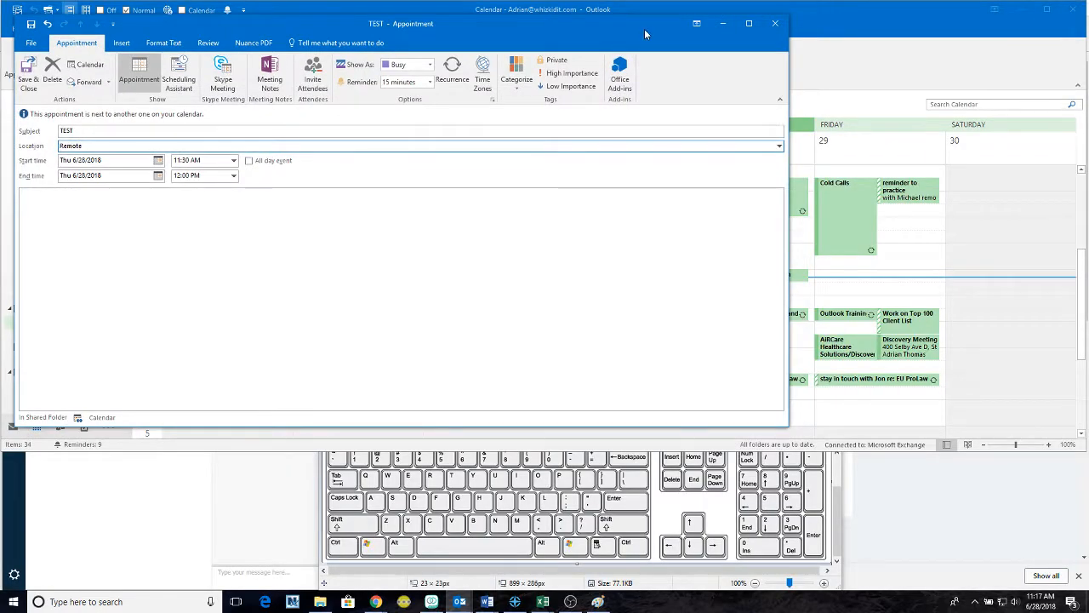
pyautogui.moveTo(645, 34); pyautogui.dragTo(775, 35)
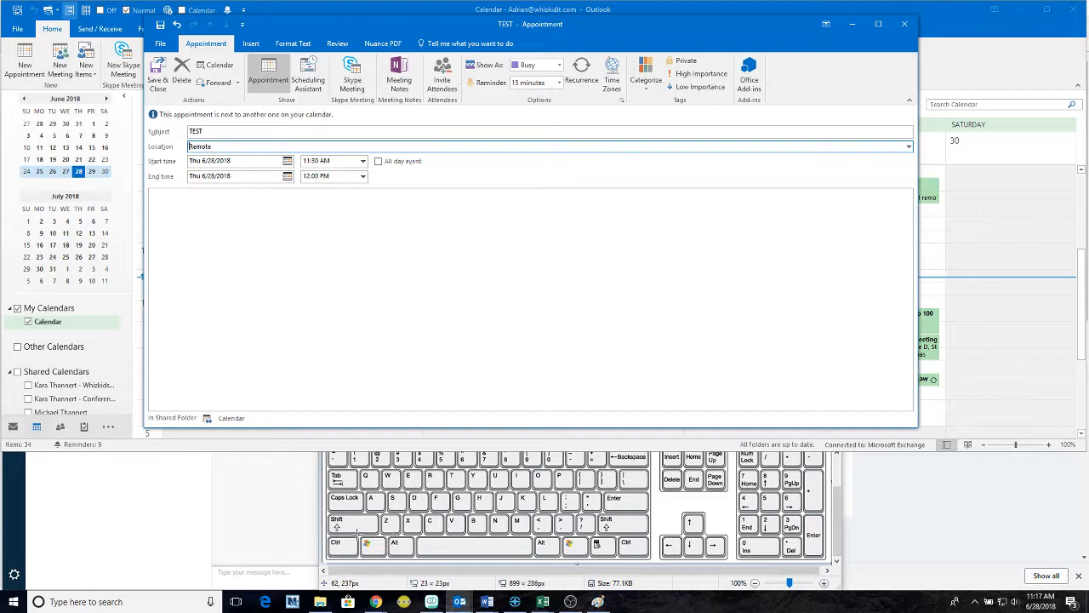
pyautogui.click(247, 252)
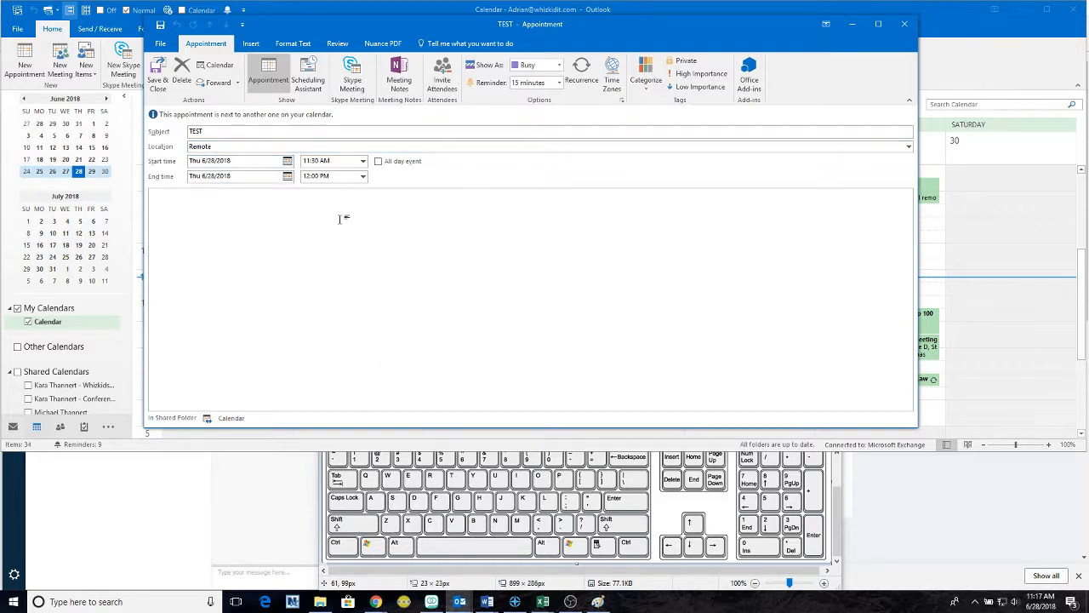
pyautogui.click(274, 131)
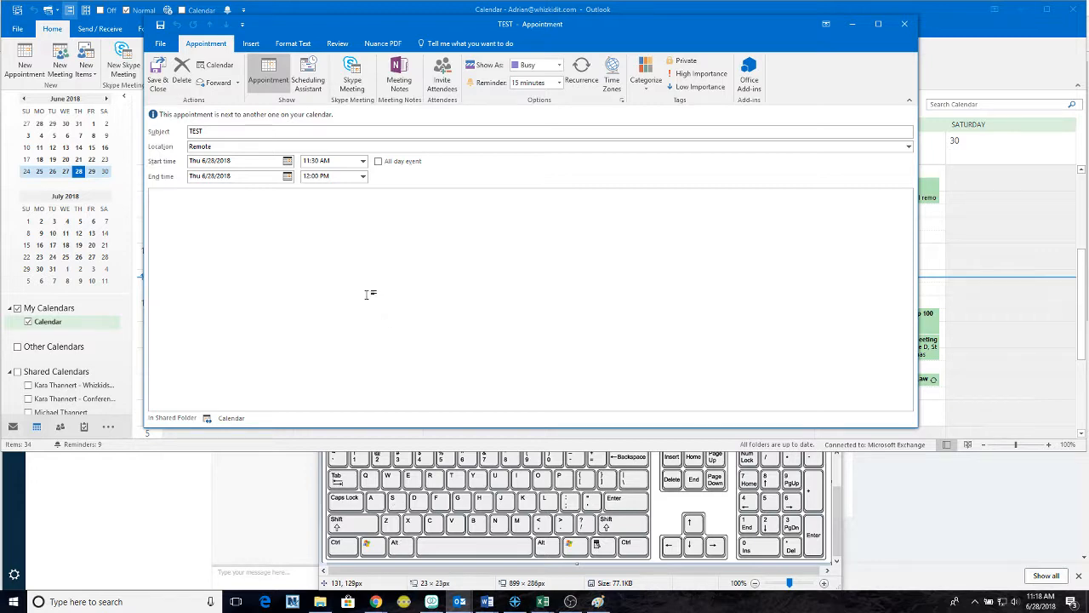
pyautogui.hotkey('alt', 's')
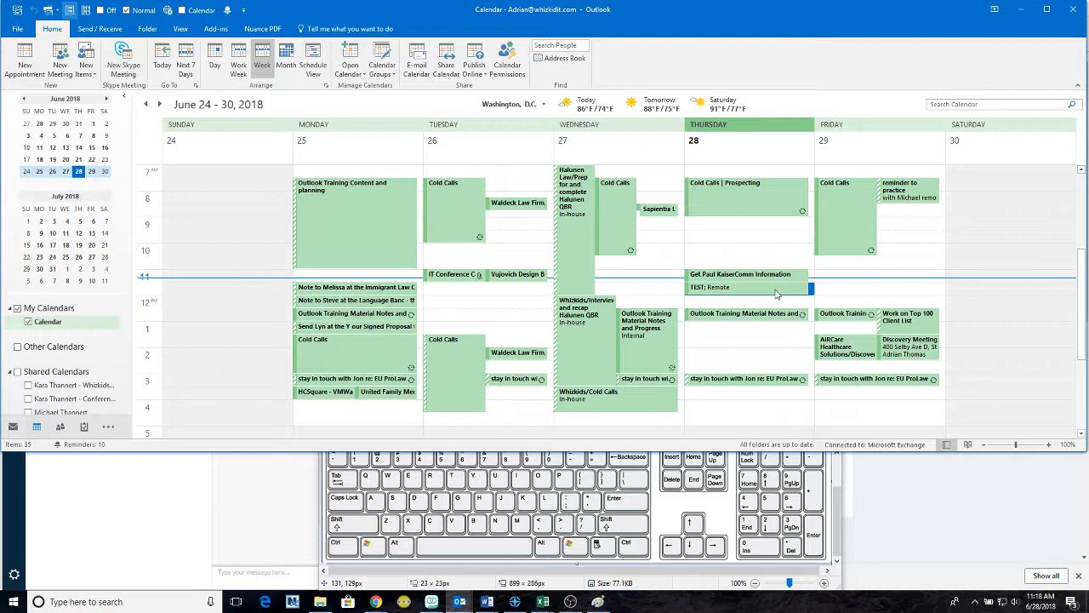
# - Select Thursday's TEST appointment and start a new meeting request for 11:30 AM–12:00 PM
pyautogui.click(776, 292)
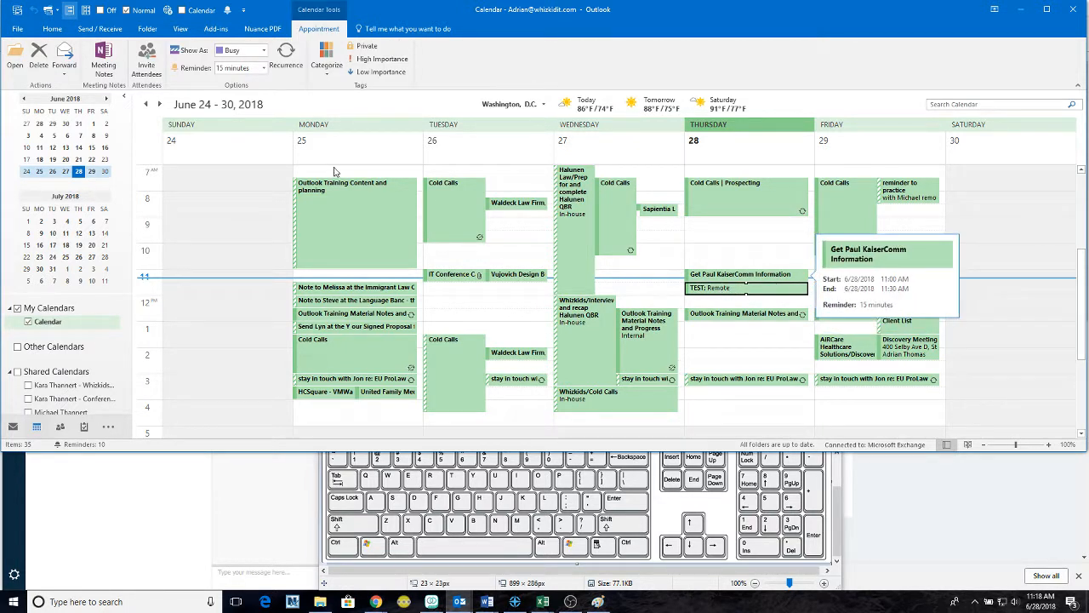
pyautogui.moveTo(372, 191)
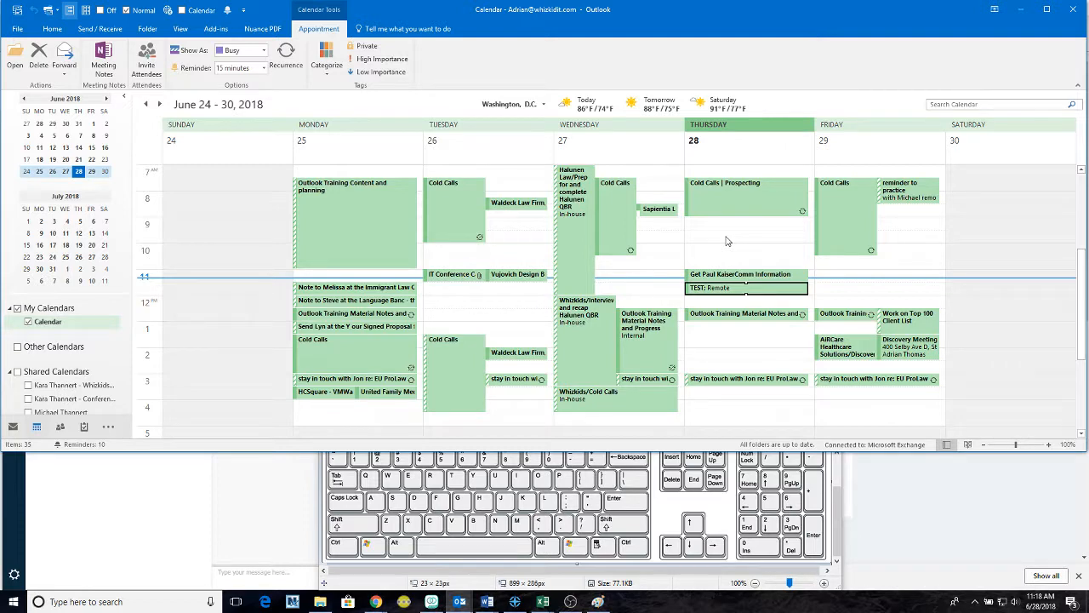
pyautogui.hotkey('ctrl', 'shift', 'q')
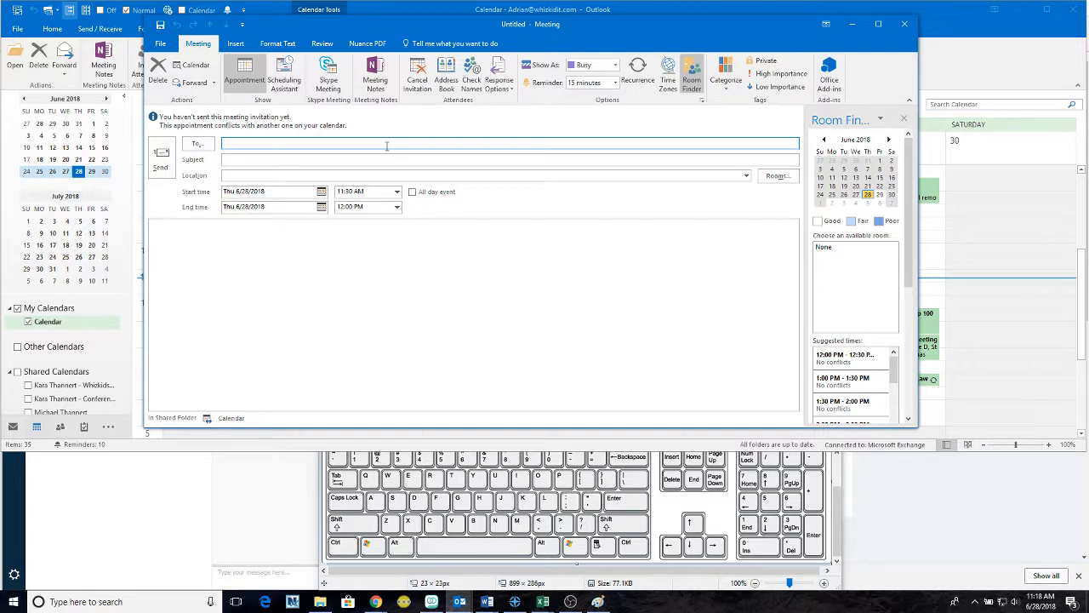
# - Step through the meeting's Subject and Location fields, then close it without sending
pyautogui.press('Tab')
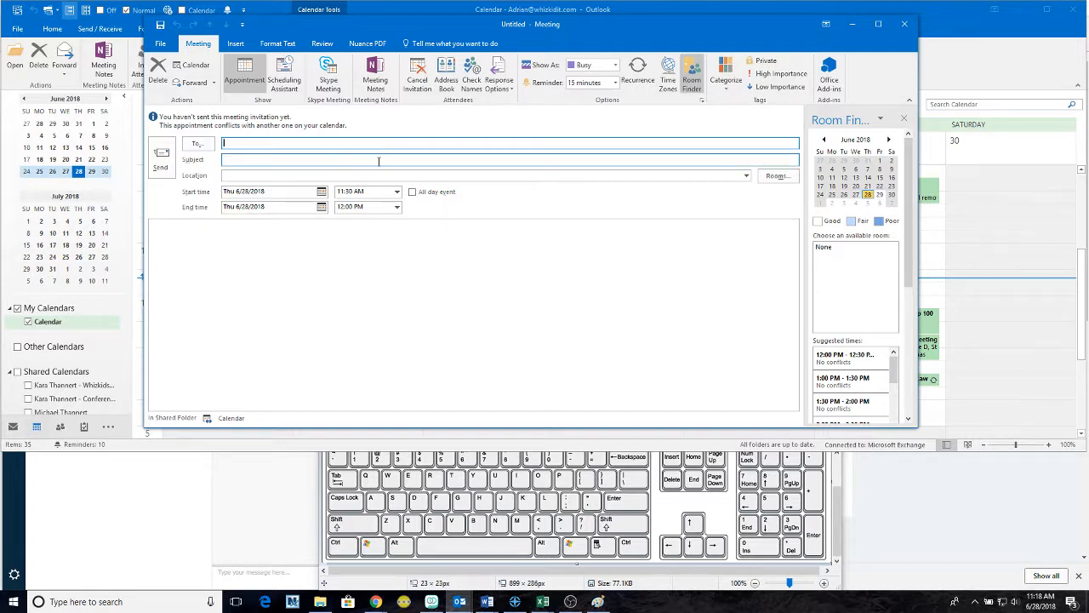
pyautogui.click(366, 174)
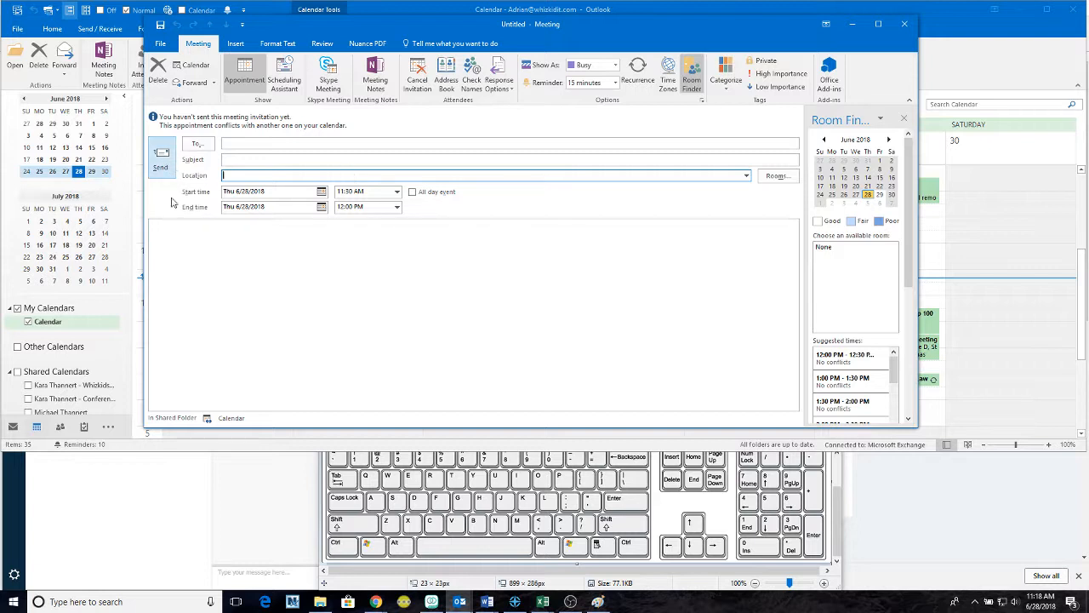
pyautogui.click(247, 233)
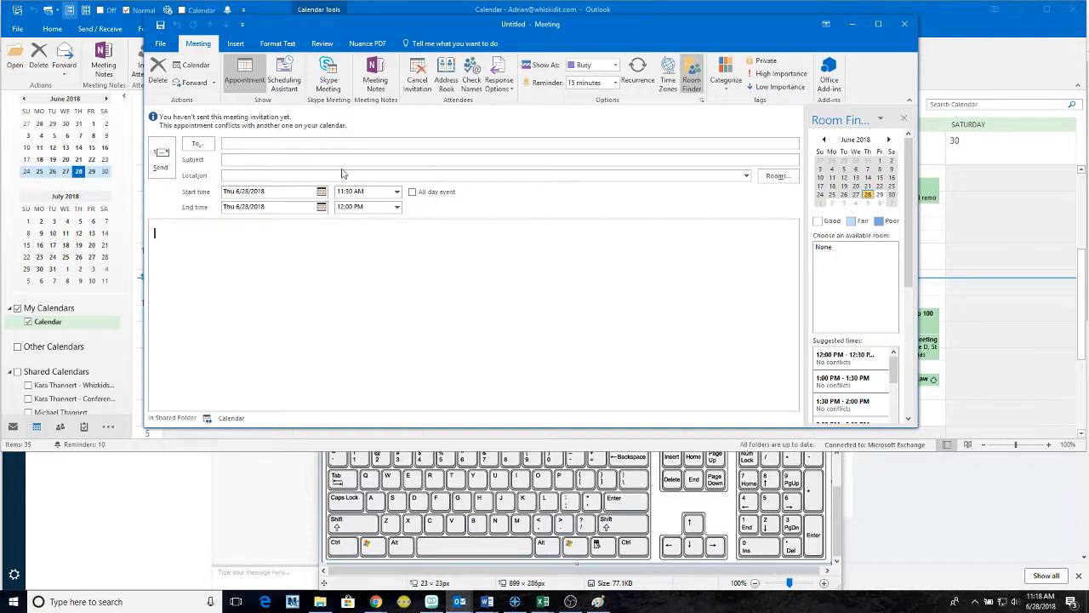
pyautogui.click(905, 28)
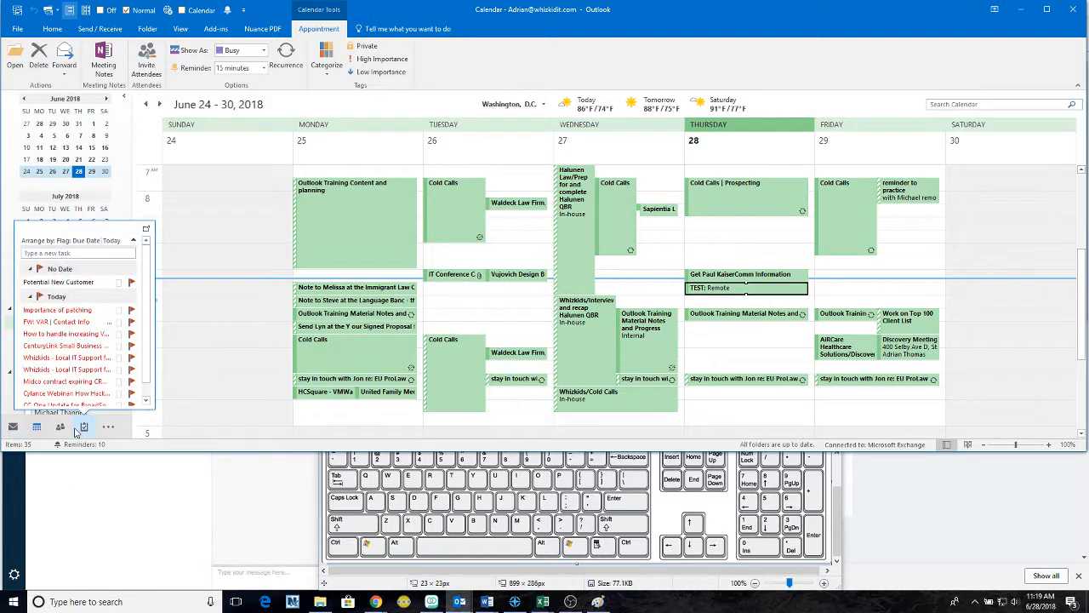
pyautogui.hotkey('ctrl', '1')
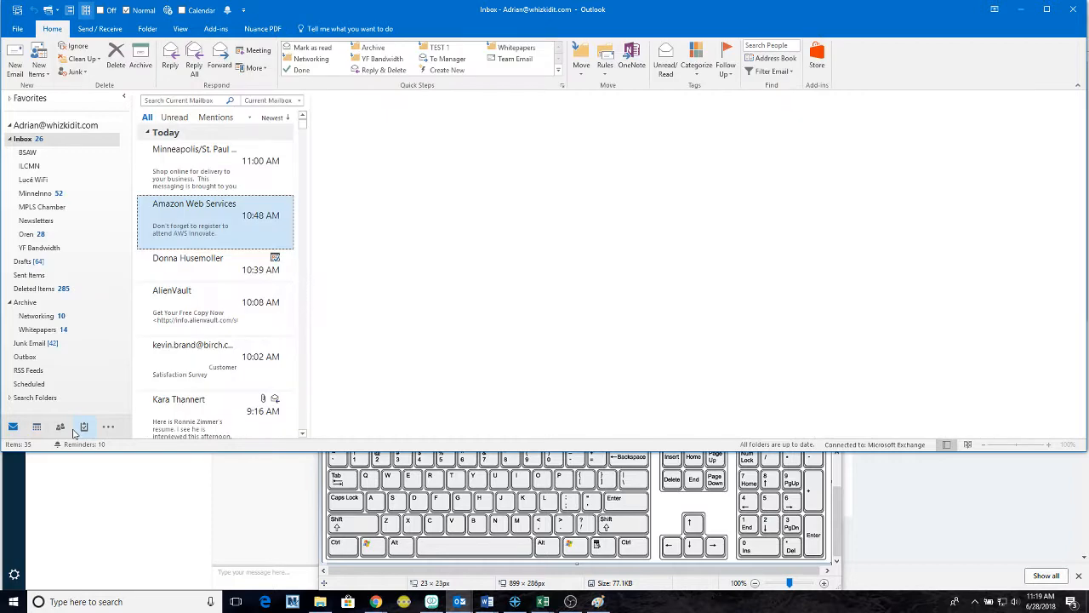
pyautogui.hotkey('ctrl', '2')
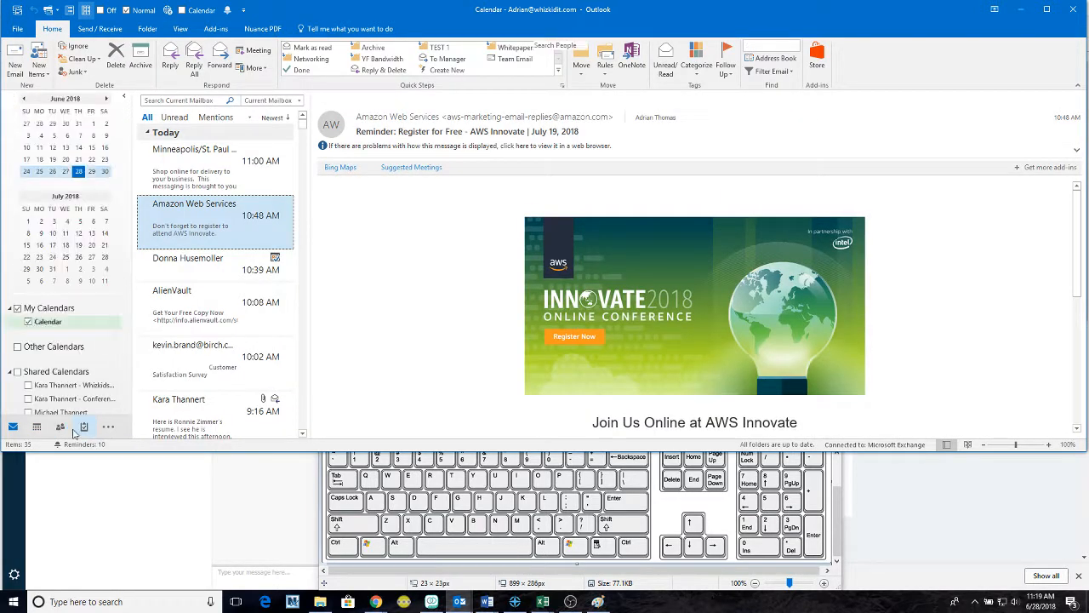
pyautogui.hotkey('ctrl', '3')
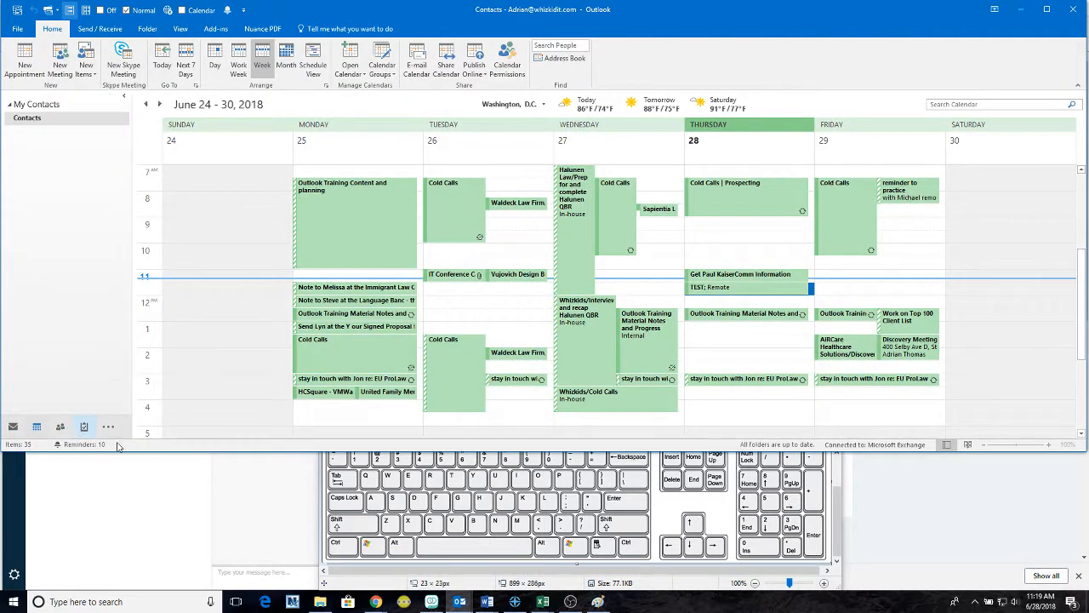
pyautogui.hotkey('ctrl', '4')
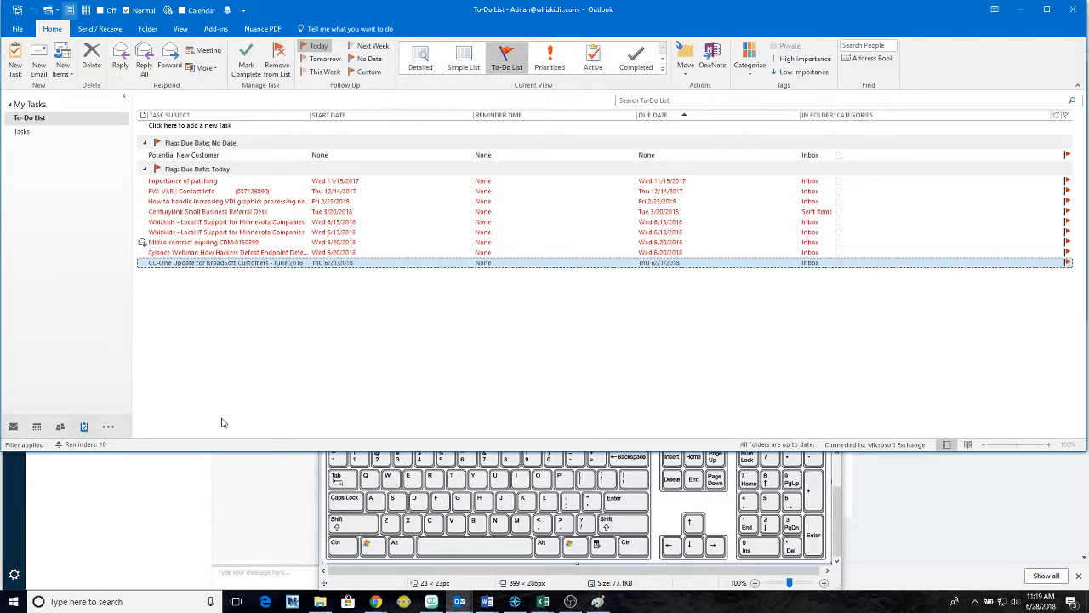
pyautogui.hotkey('ctrl', '5')
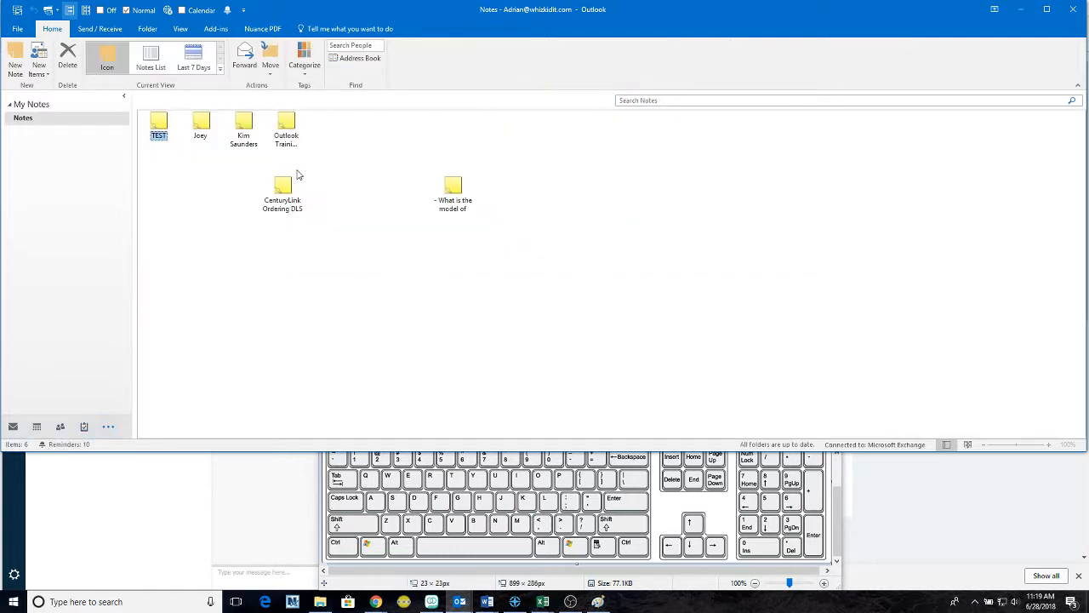
pyautogui.hotkey('ctrl', '6')
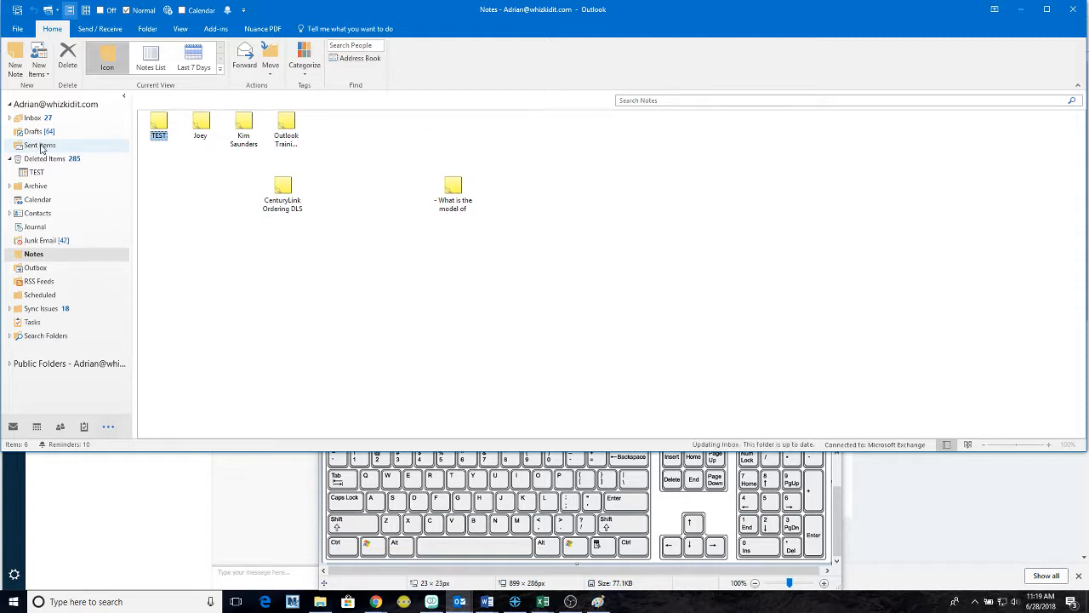
pyautogui.hotkey('ctrl', '1')
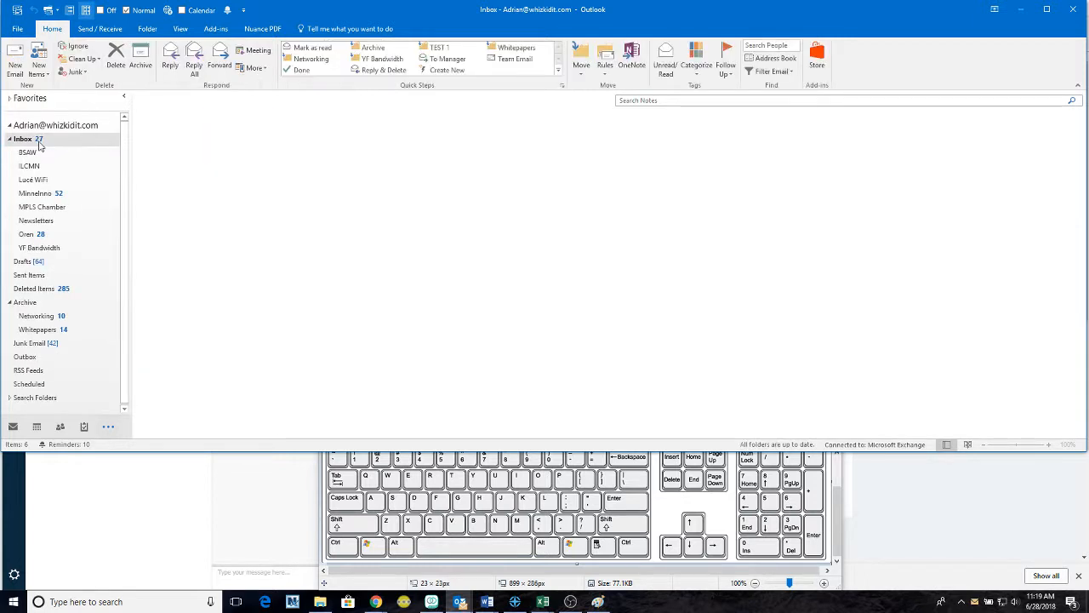
pyautogui.hotkey('ctrl', '2')
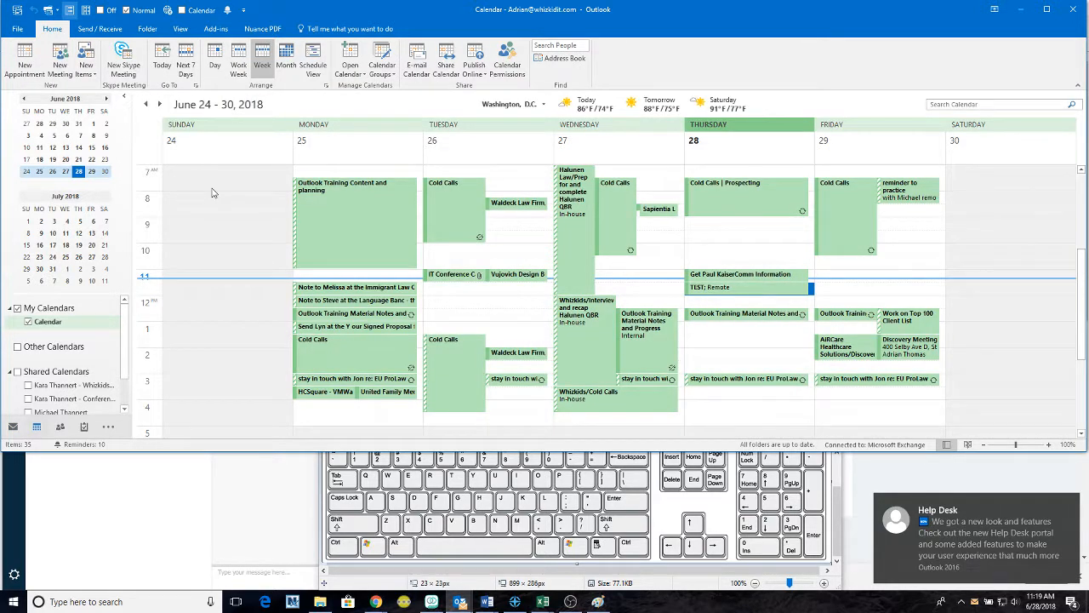
# - Show the folder list and drag Monday's Outlook Training Content and planning appointment onto Inbox
pyautogui.hotkey('ctrl', '6')
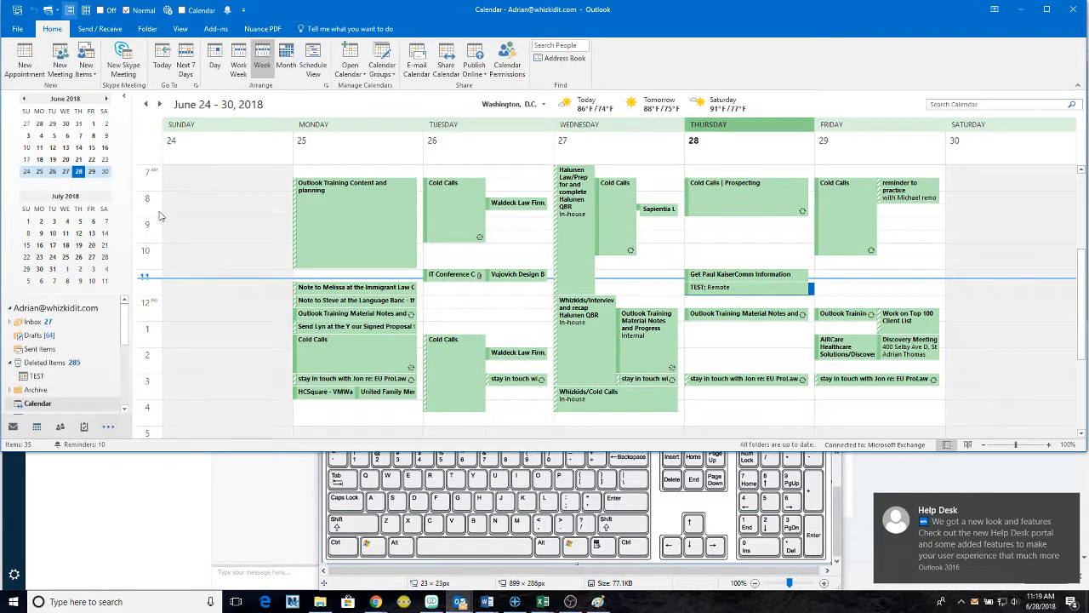
pyautogui.scroll(-4, 66, 321)
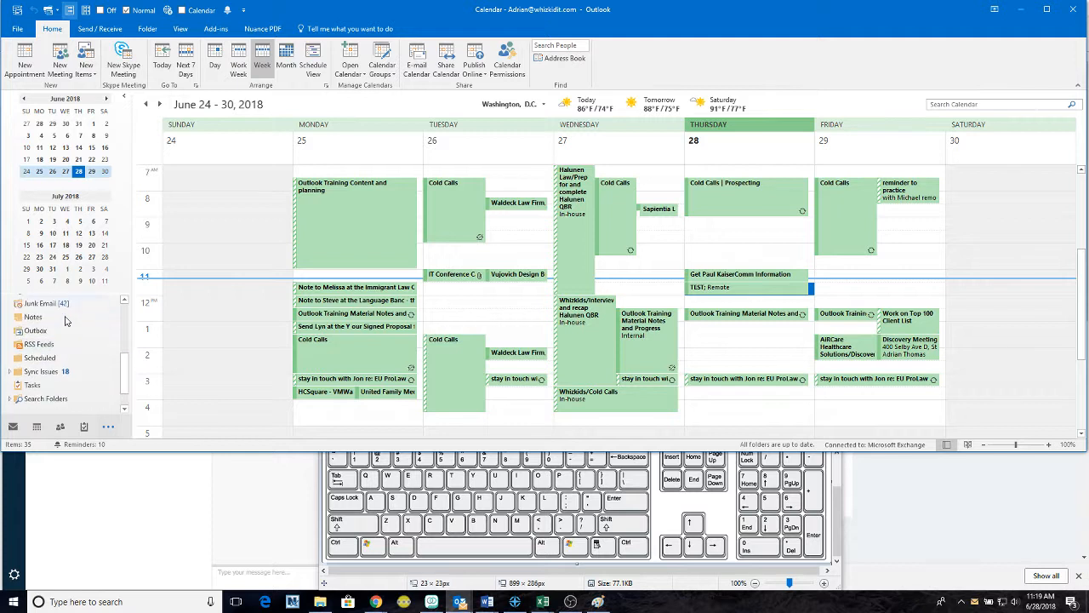
pyautogui.scroll(4, 66, 321)
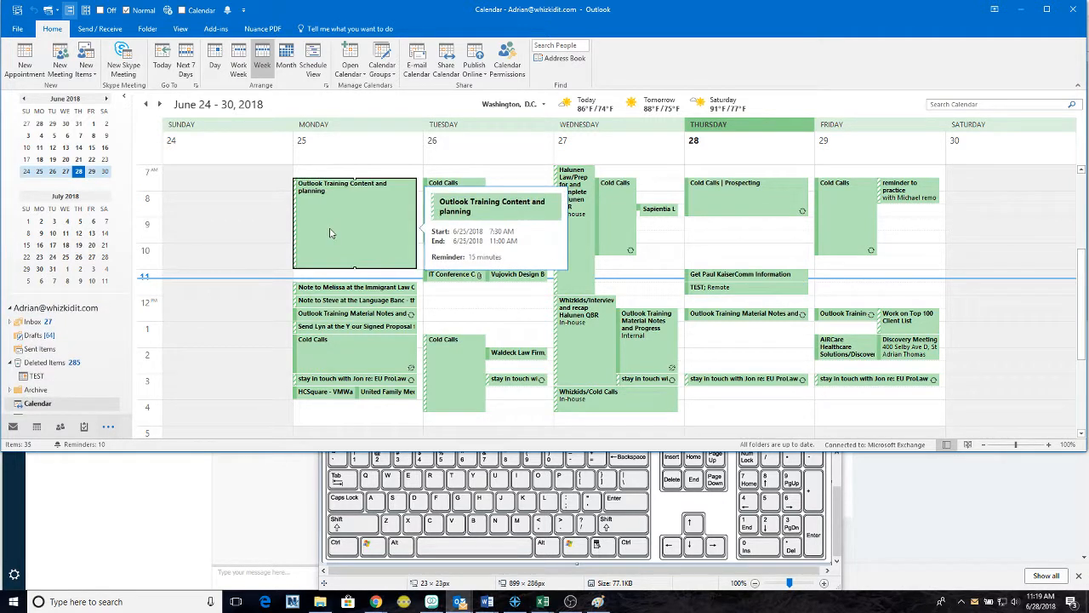
pyautogui.click(354, 195)
pyautogui.moveTo(353, 214)
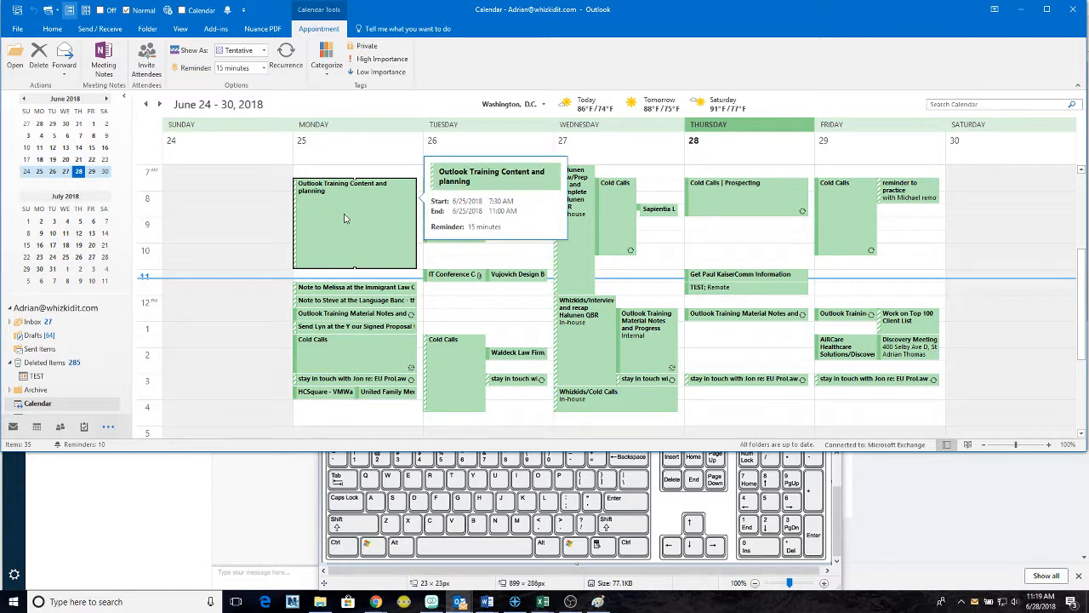
pyautogui.moveTo(345, 217); pyautogui.dragTo(45, 318)
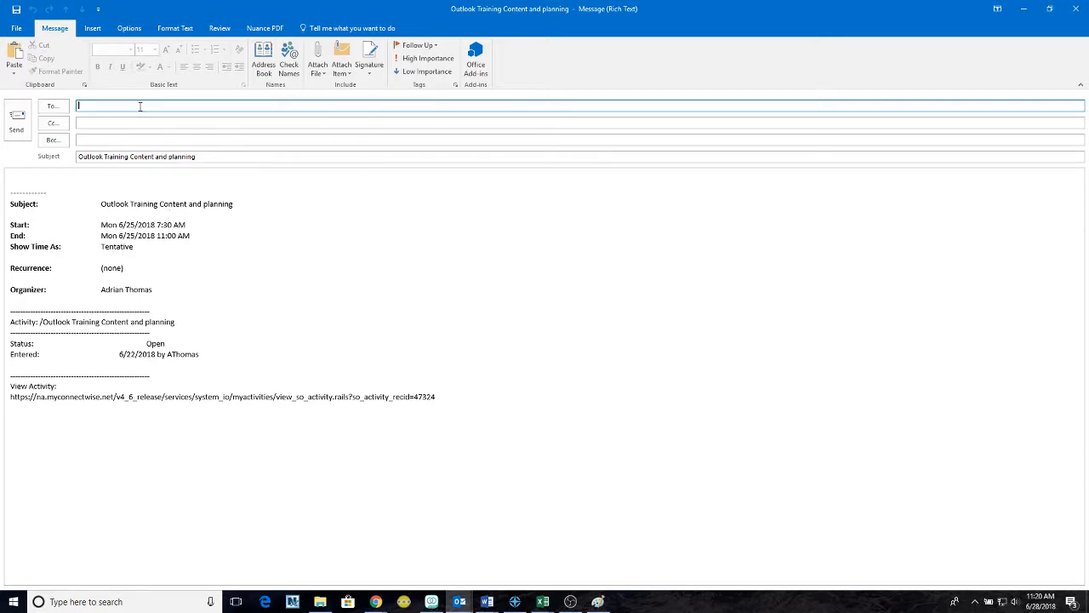
# - Address the new email to the suggested recipient and send it
pyautogui.write('adria')
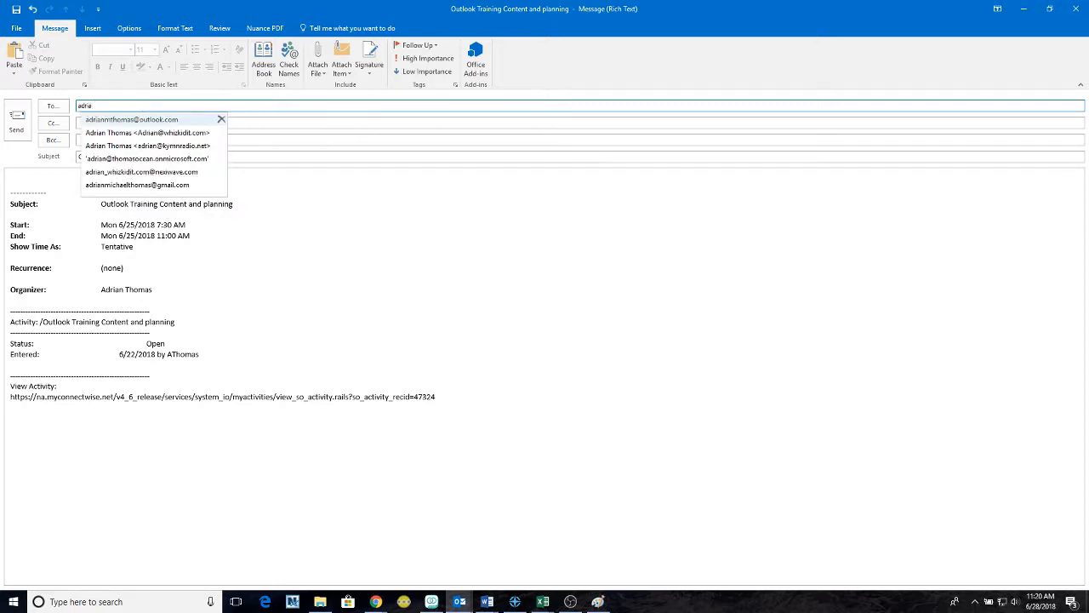
pyautogui.press('Return')
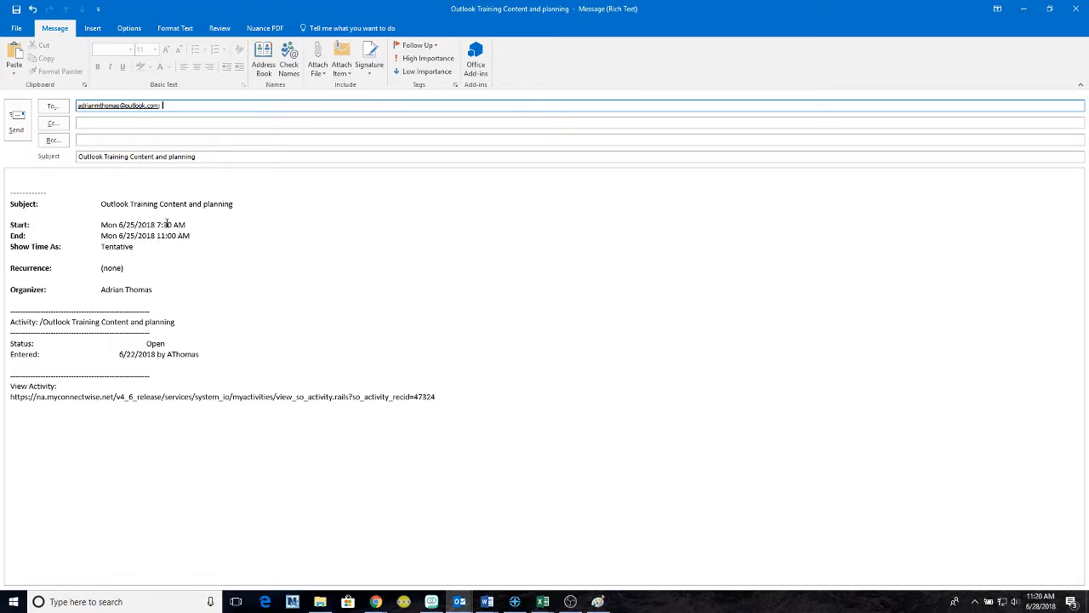
pyautogui.hotkey('alt', 's')
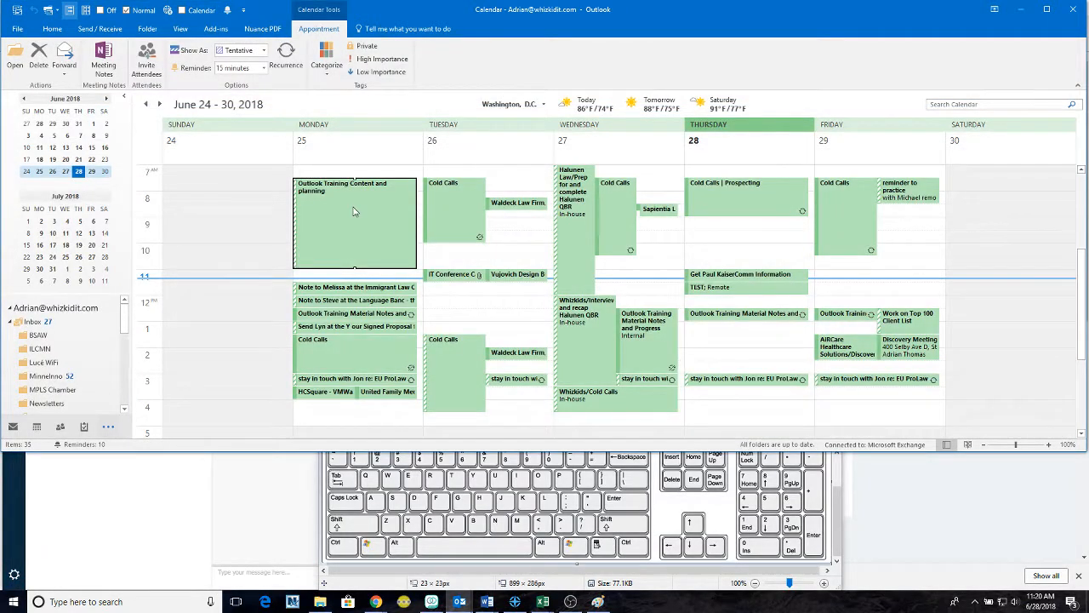
pyautogui.moveTo(355, 212)
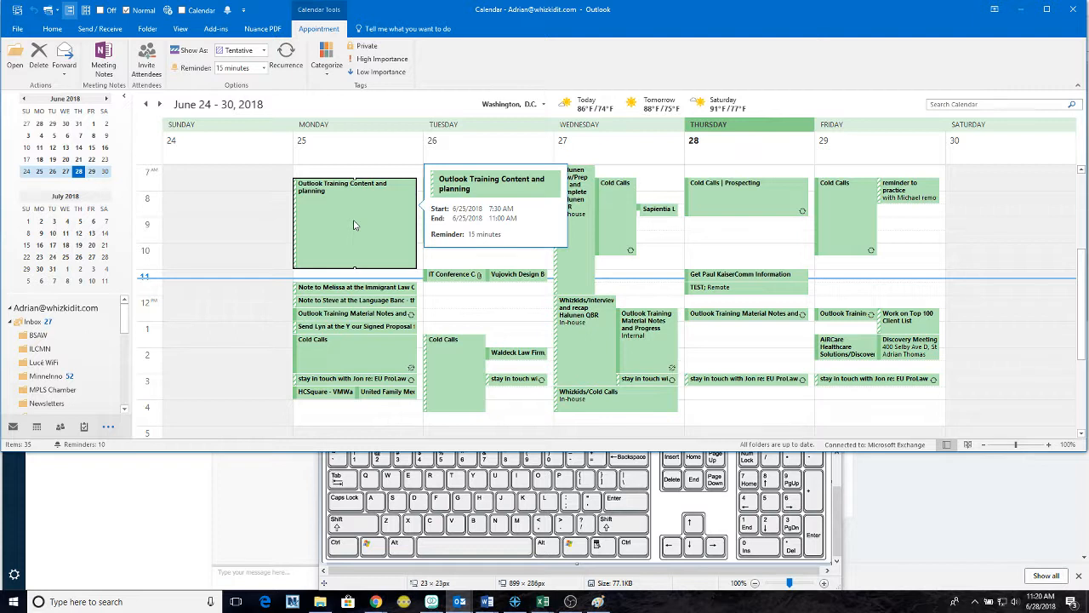
# - Bring back the June 24–30 calendar pane and collapse the Inbox subfolders in the folder list
pyautogui.click(37, 430)
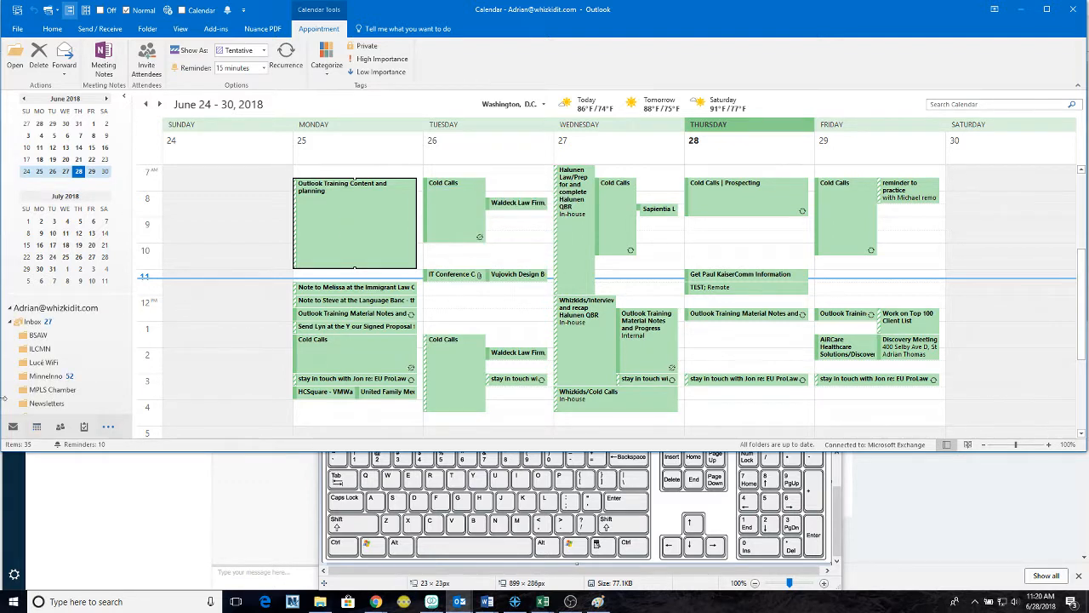
pyautogui.scroll(-5, 85, 349)
pyautogui.scroll(5, 85, 349)
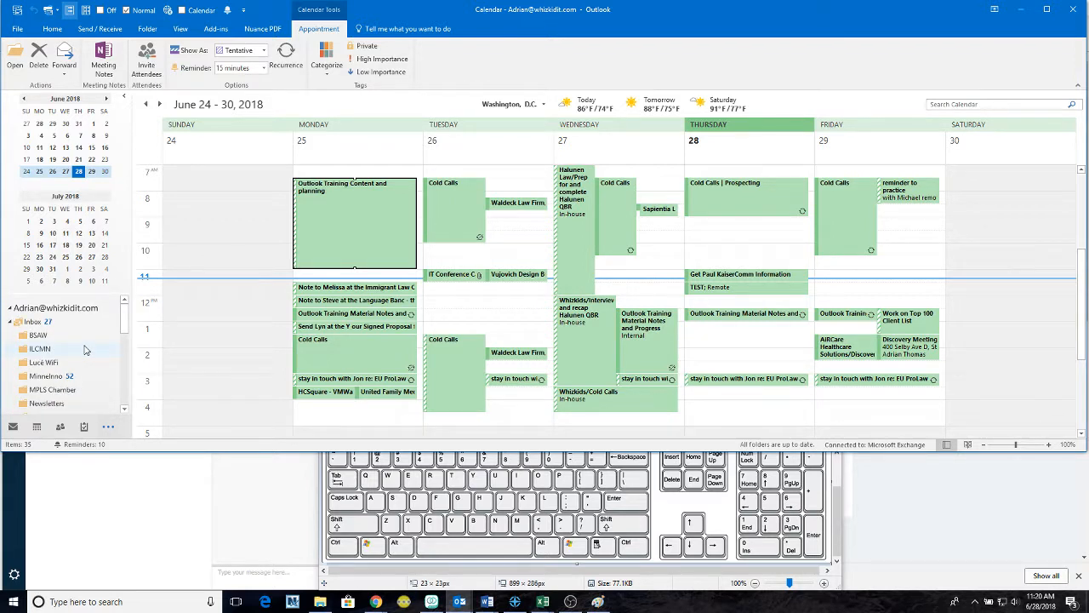
pyautogui.click(11, 322)
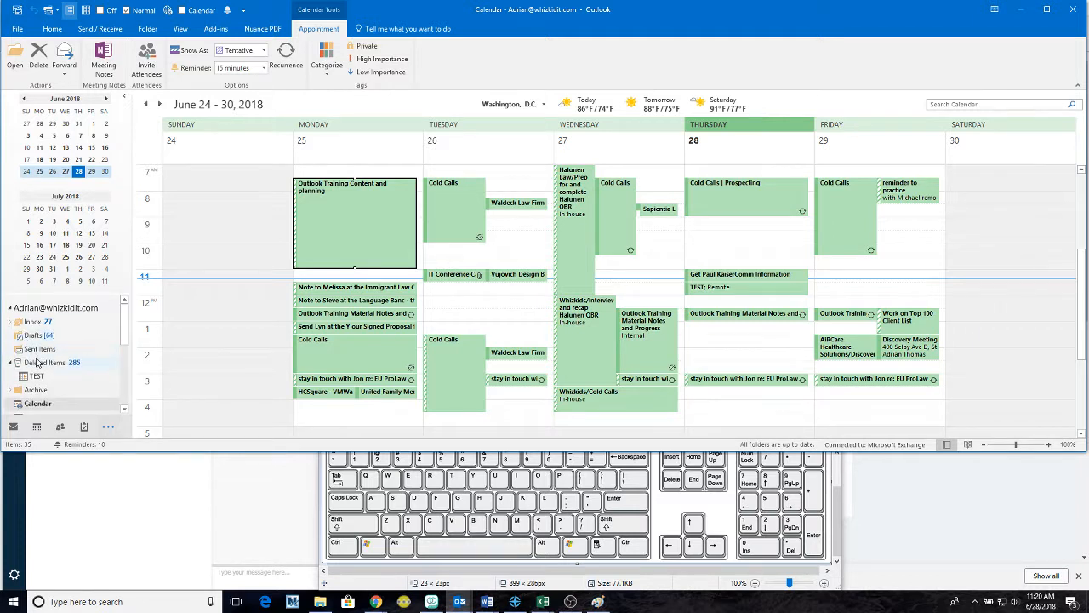
pyautogui.scroll(-1, 38, 363)
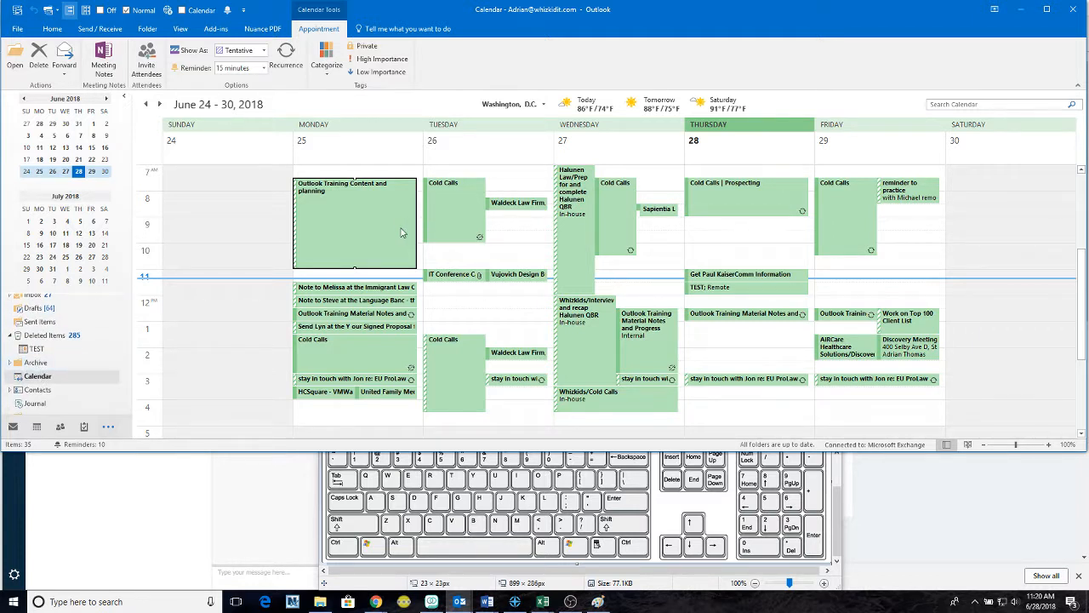
# - Drag Monday's training appointment to Archive and discard the resulting message without saving
pyautogui.moveTo(395, 232)
pyautogui.moveTo(395, 230); pyautogui.dragTo(54, 365)
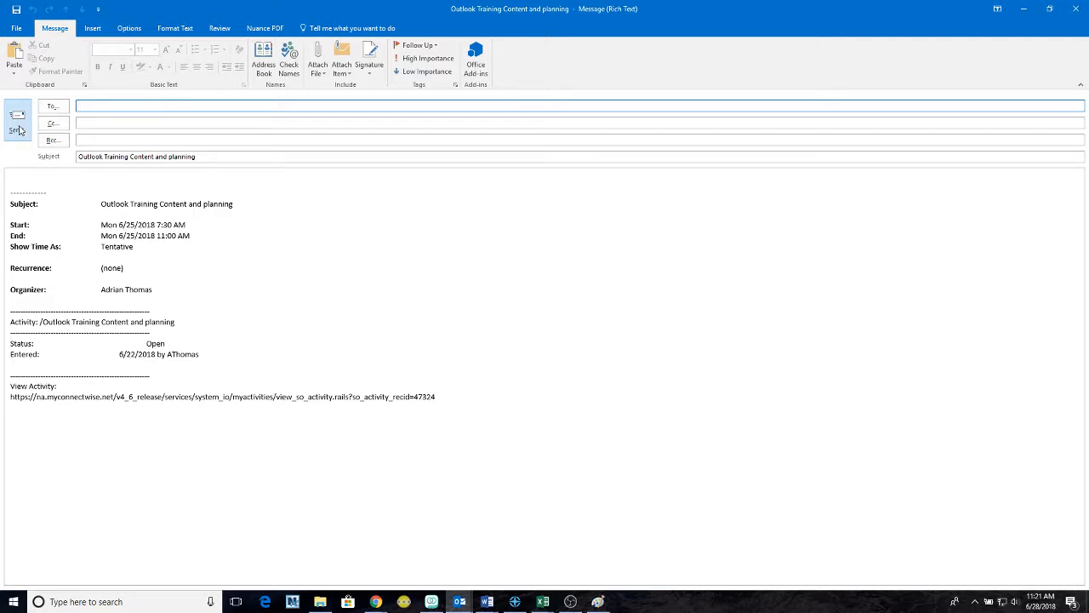
pyautogui.click(1076, 9)
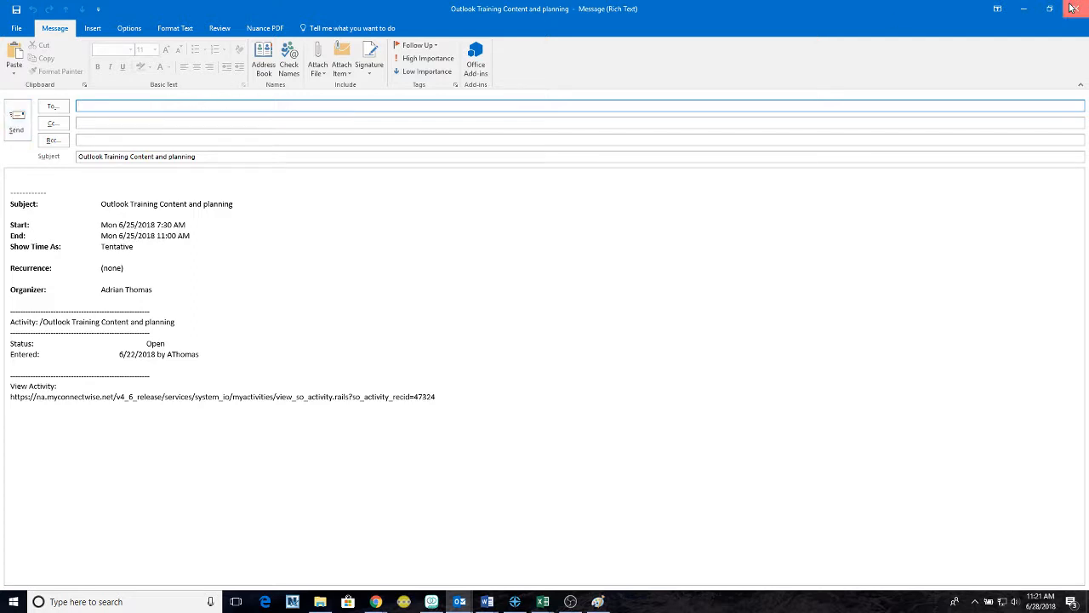
pyautogui.click(546, 331)
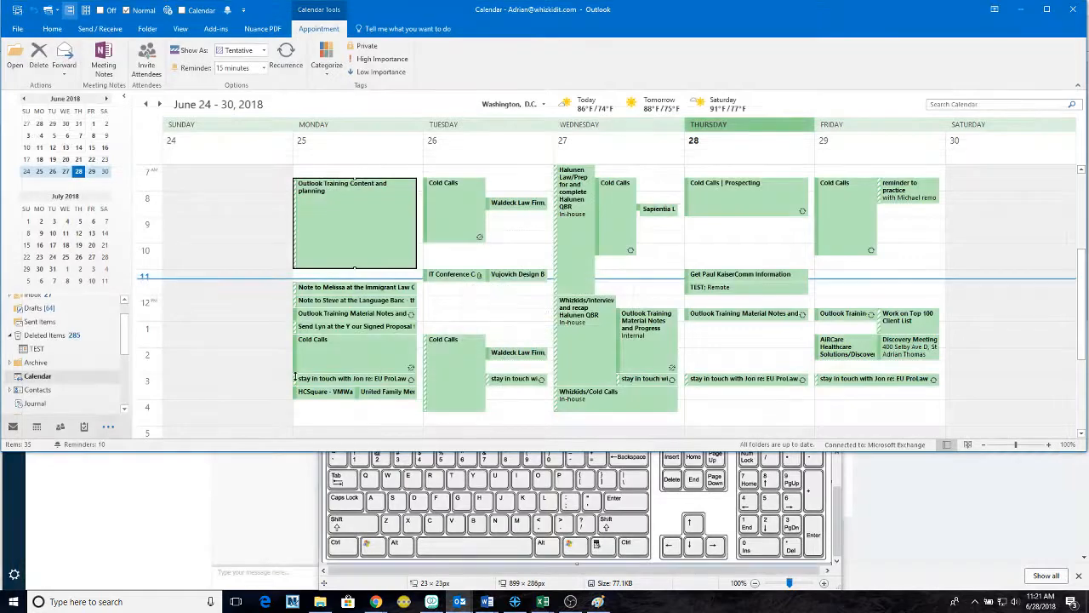
# - Switch from the calendar to the mail Inbox with Ctrl+1
pyautogui.scroll(1, 81, 371)
pyautogui.scroll(1, 82, 368)
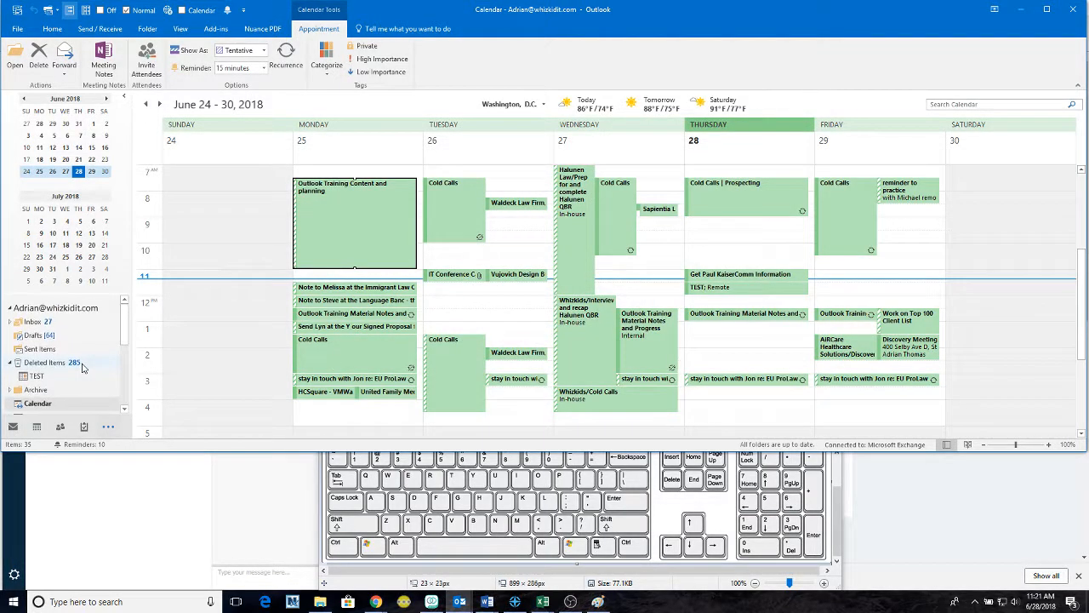
pyautogui.moveTo(38, 428)
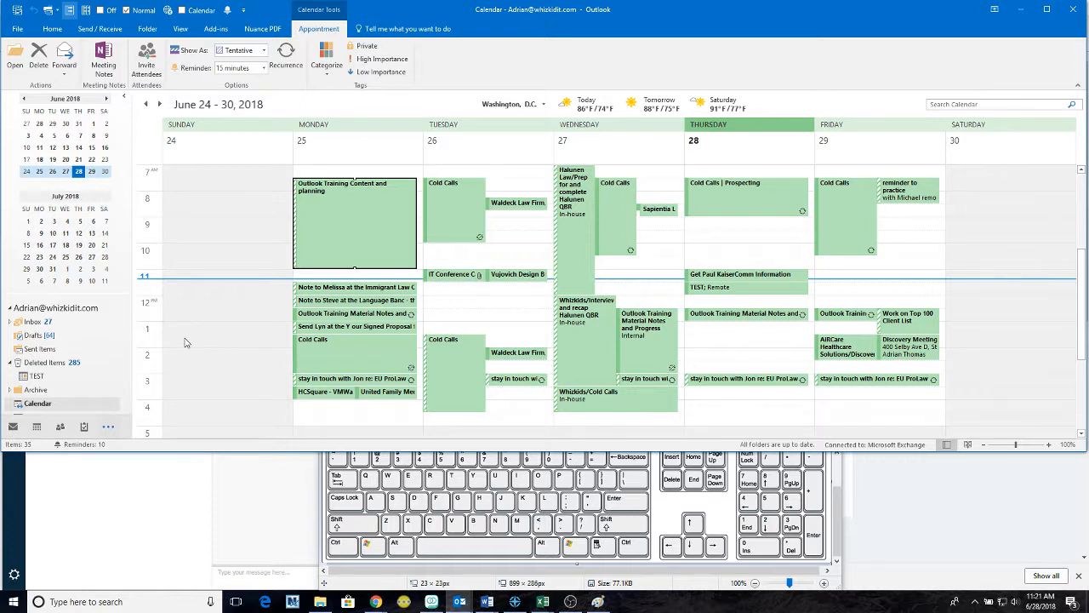
pyautogui.hotkey('ctrl', '1')
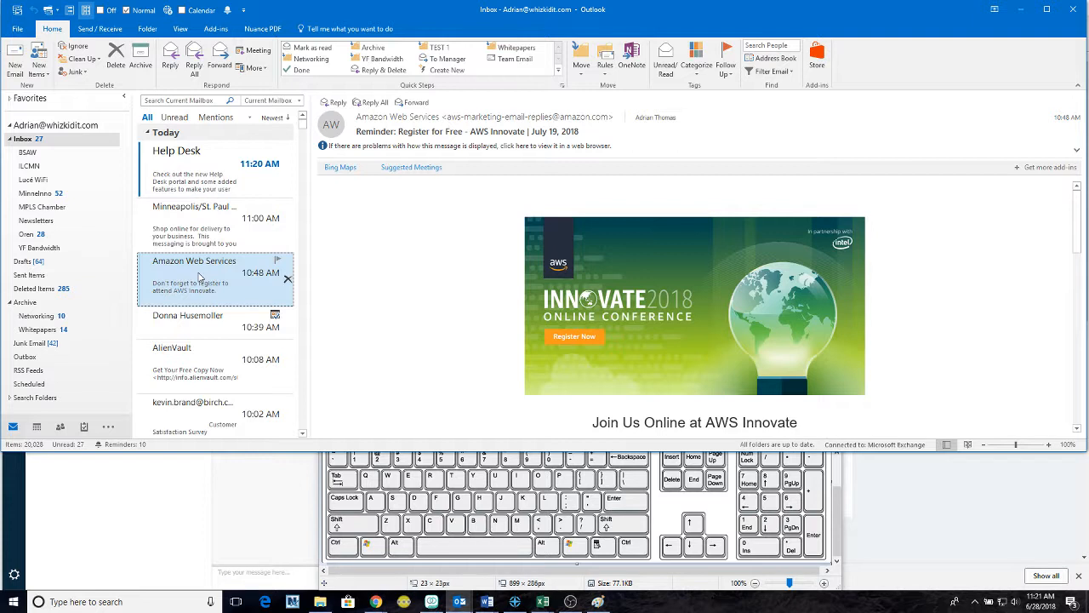
# - Create an appointment from the AWS Innovate email starting at 1:00 PM, located 'conference call'
pyautogui.moveTo(188, 273); pyautogui.dragTo(36, 425)
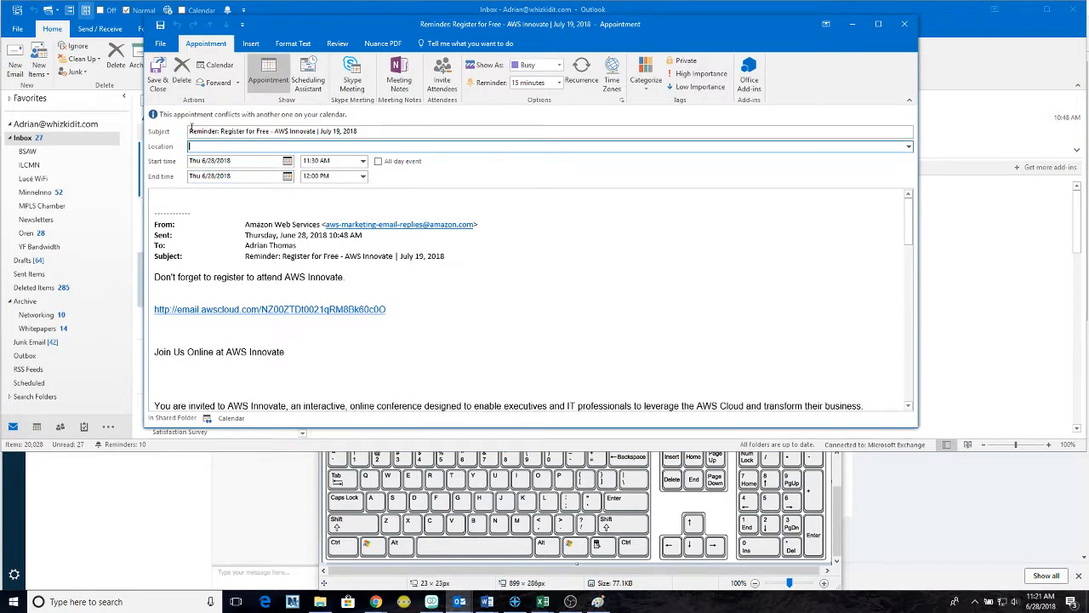
pyautogui.click(363, 161)
pyautogui.click(346, 202)
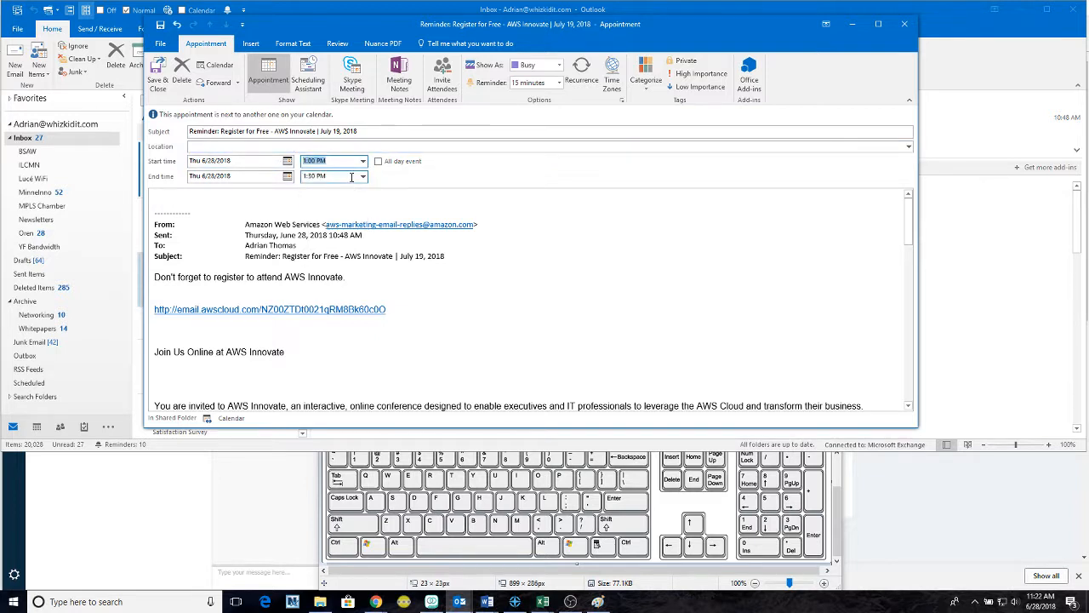
pyautogui.click(266, 147)
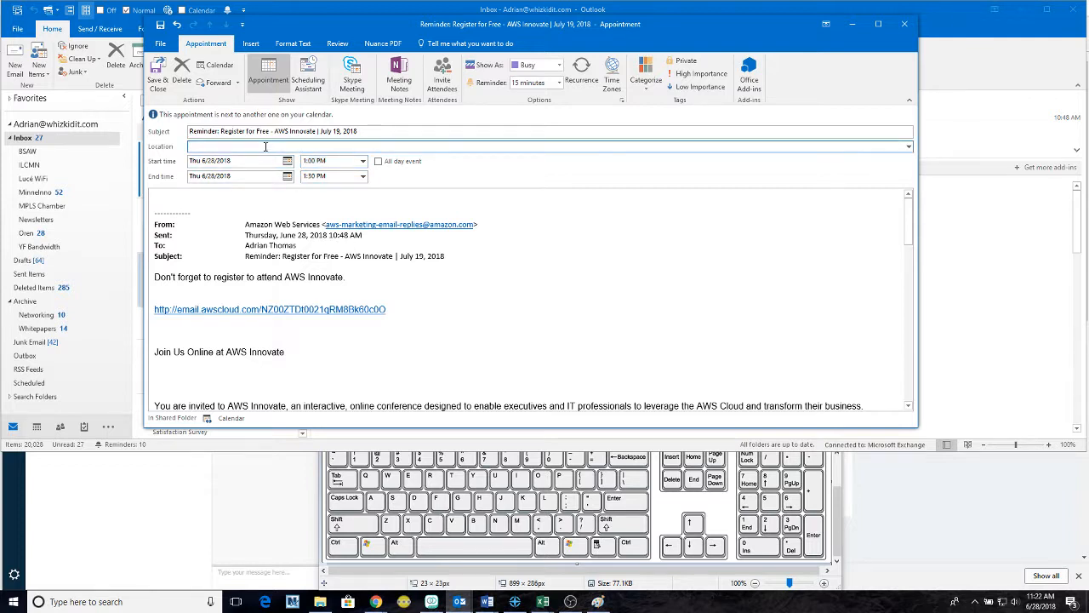
pyautogui.write('conference call')
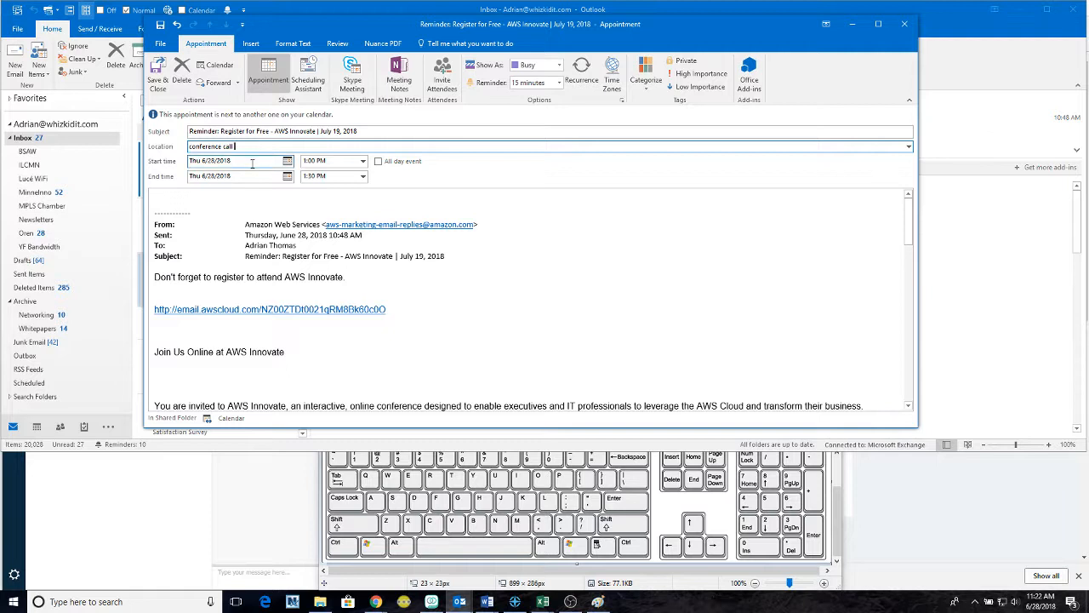
# - Add the note 'Talk to team about attending' and save the appointment
pyautogui.click(236, 195)
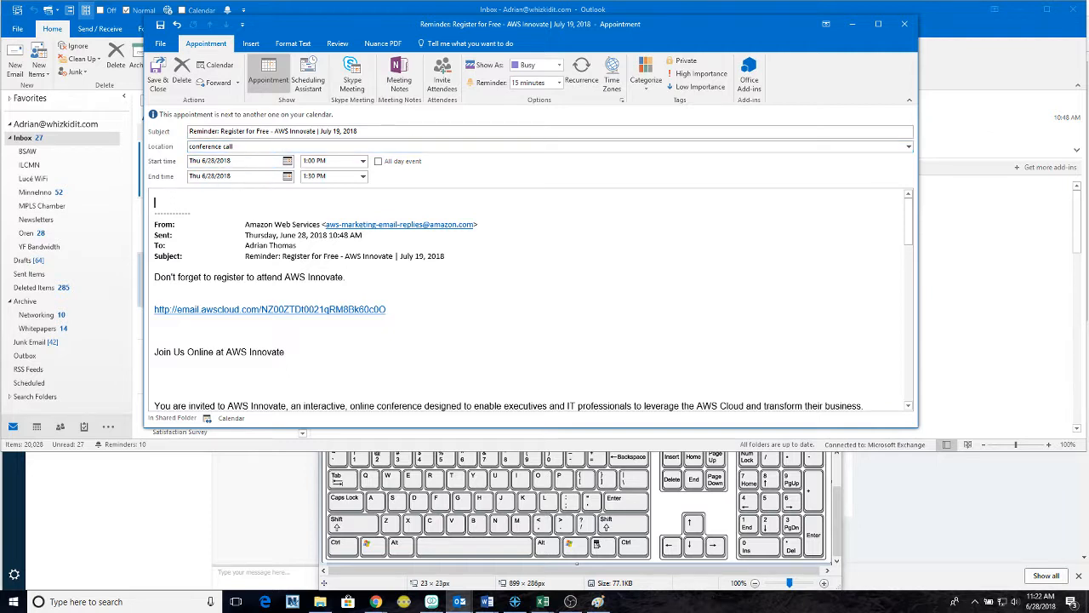
pyautogui.write('Talk')
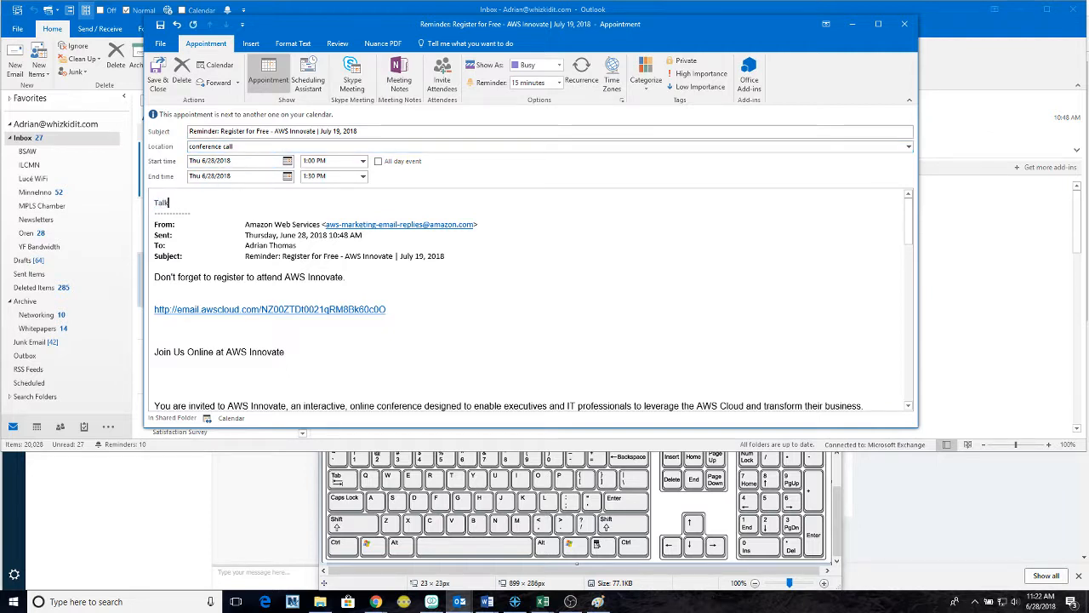
pyautogui.write(' to tema')
pyautogui.press('BackSpace')
pyautogui.press('BackSpace')
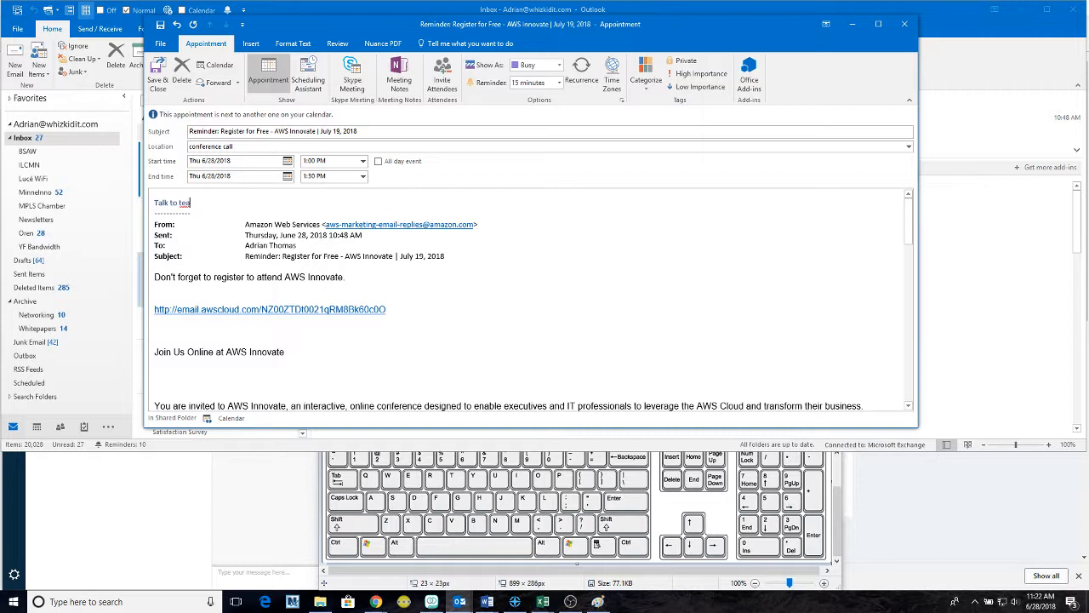
pyautogui.write('am about attending')
pyautogui.click(156, 86)
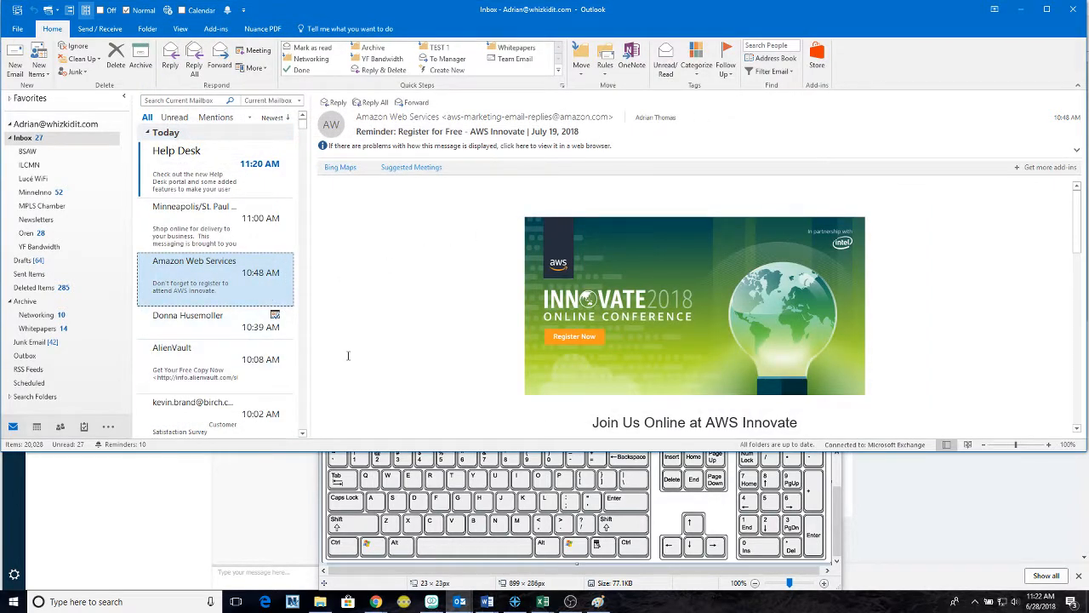
# - Move the AWS Innovate reminder from 1:00 PM to 2:00 PM Thursday and reopen it
pyautogui.hotkey('ctrl', '2')
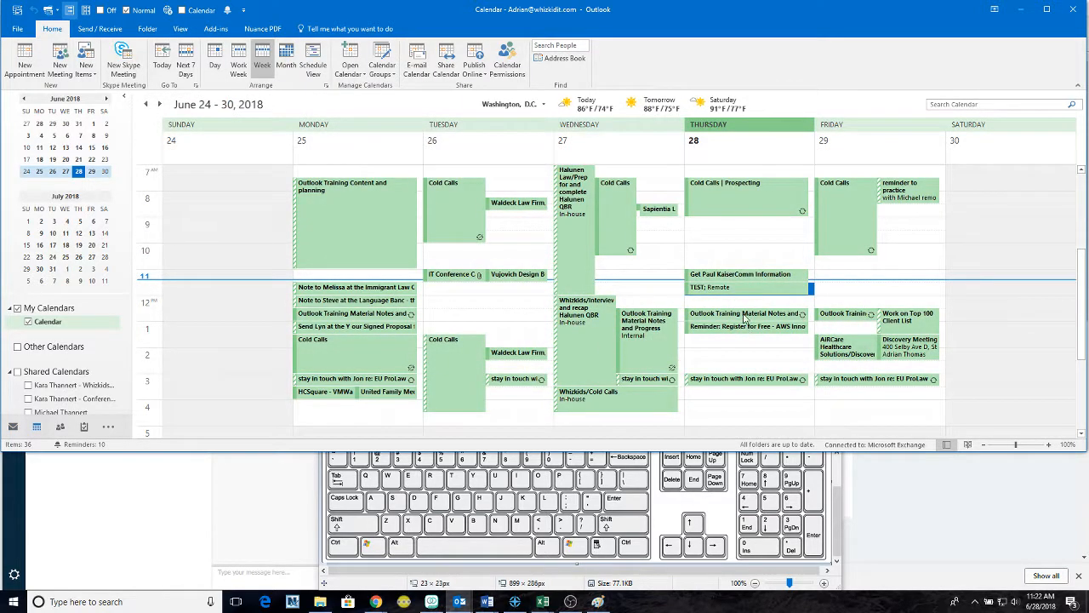
pyautogui.moveTo(747, 333)
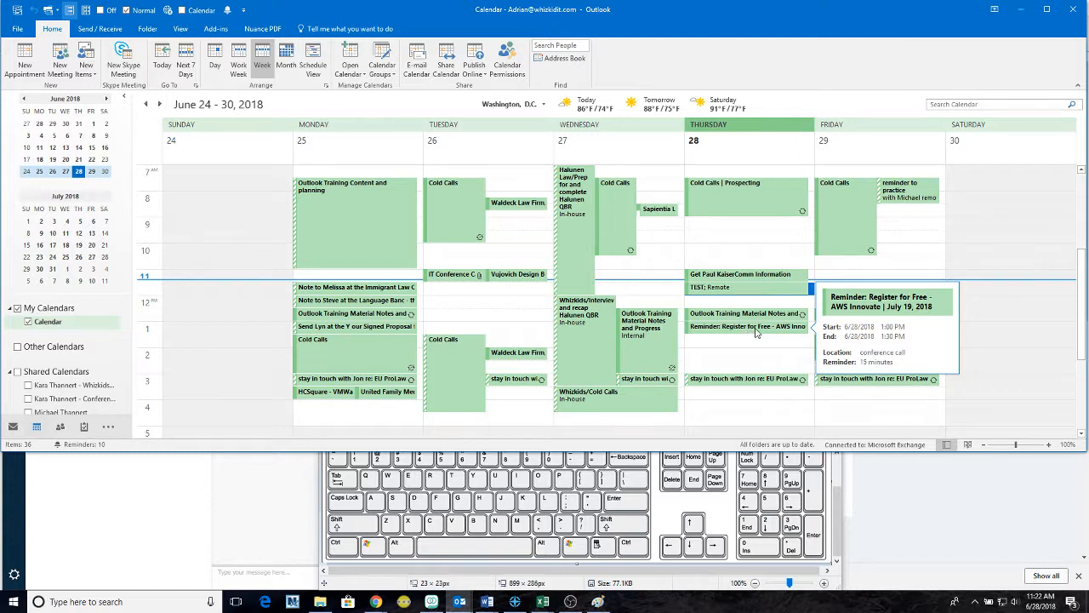
pyautogui.moveTo(755, 333); pyautogui.dragTo(764, 366)
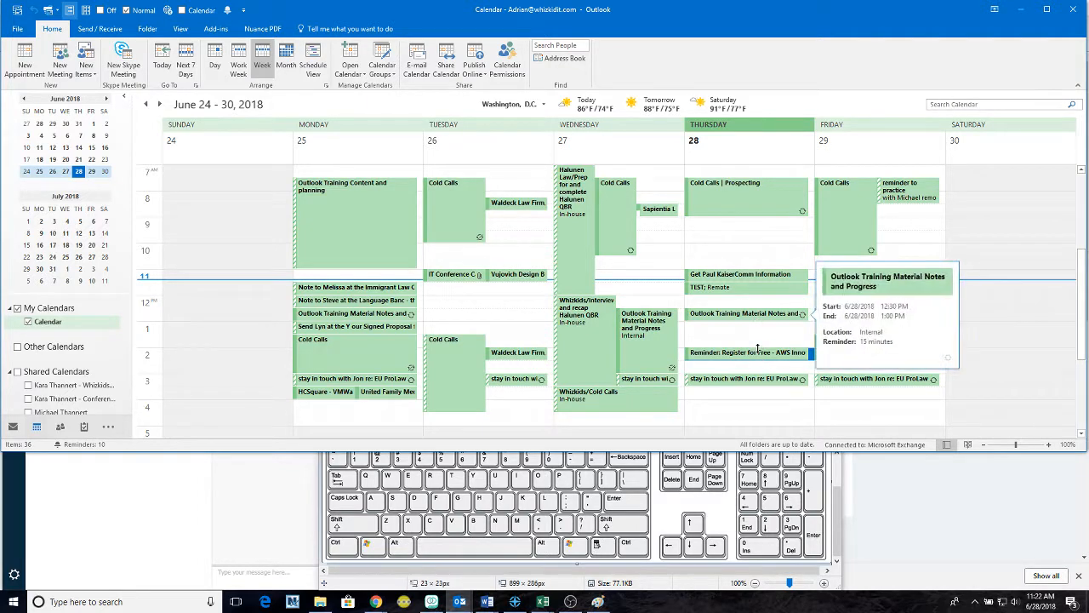
pyautogui.click(757, 354)
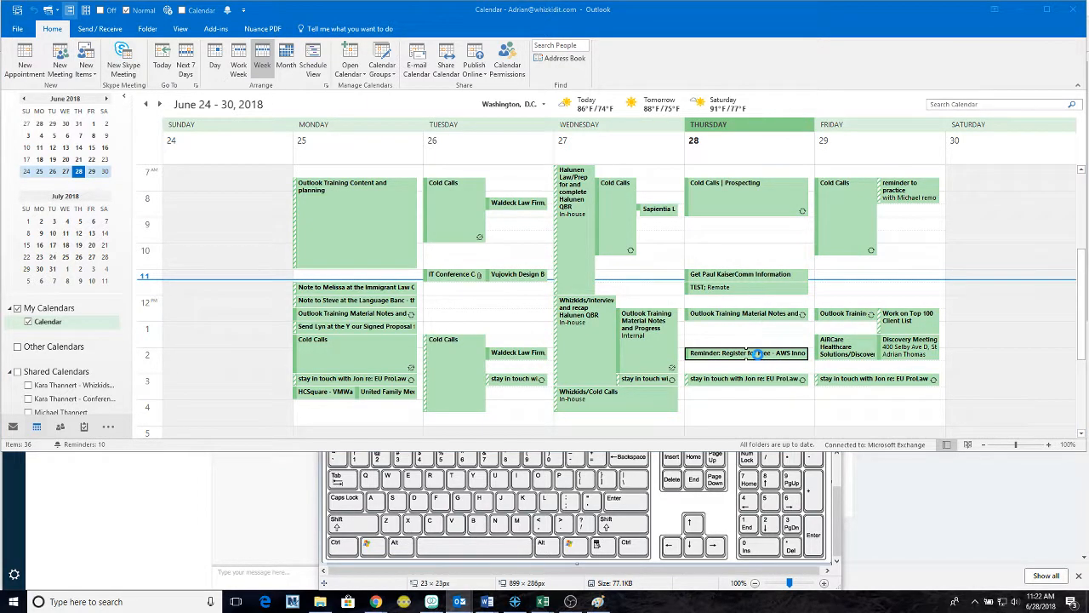
pyautogui.click(288, 148)
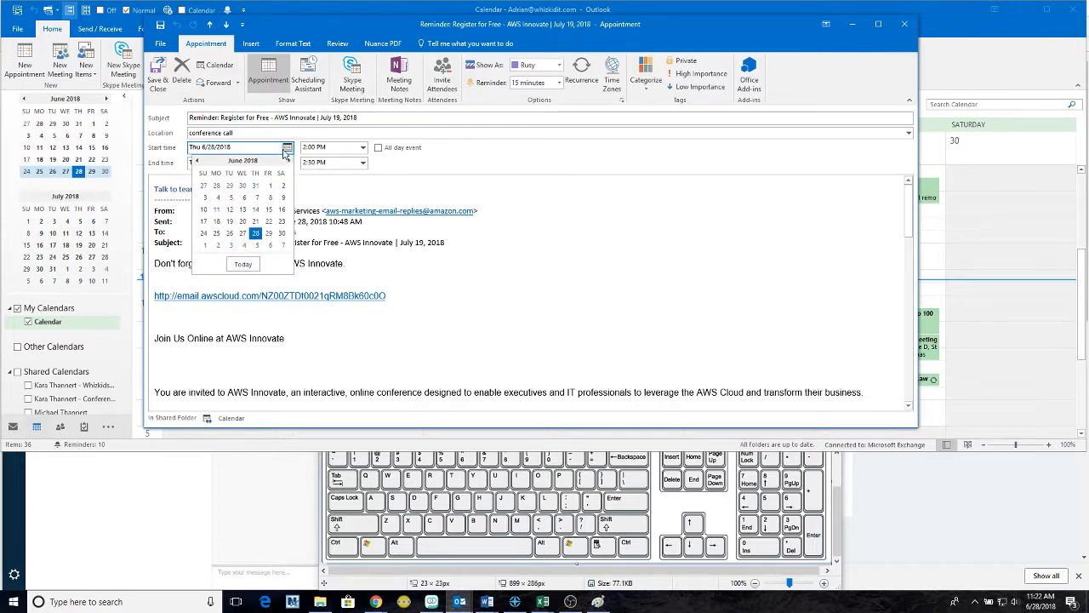
pyautogui.click(286, 150)
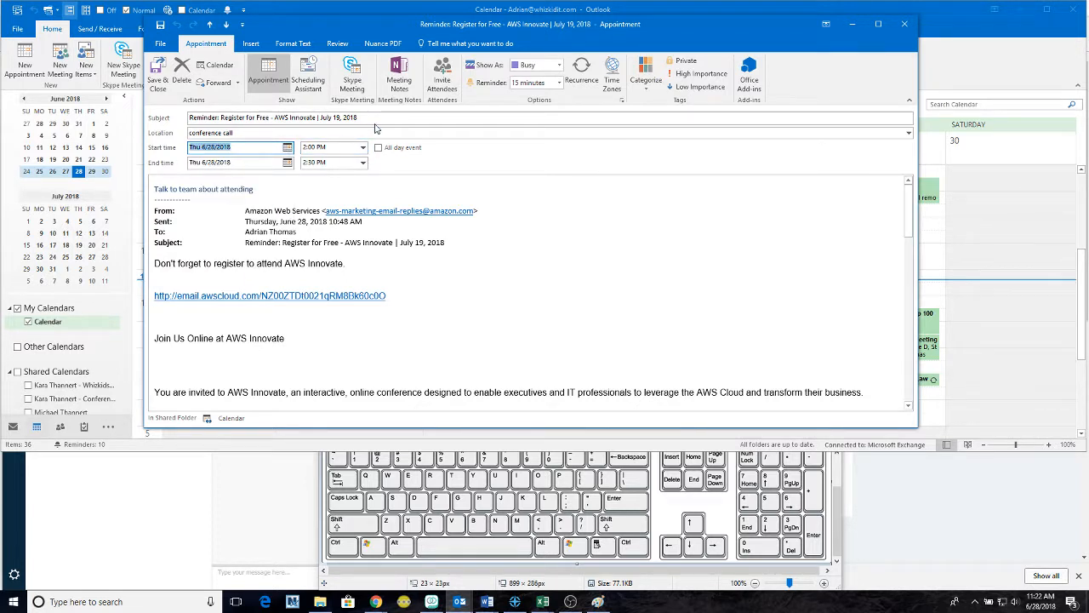
# - Convert the AWS Innovate reminder into a meeting request, then delete it and confirm
pyautogui.click(442, 78)
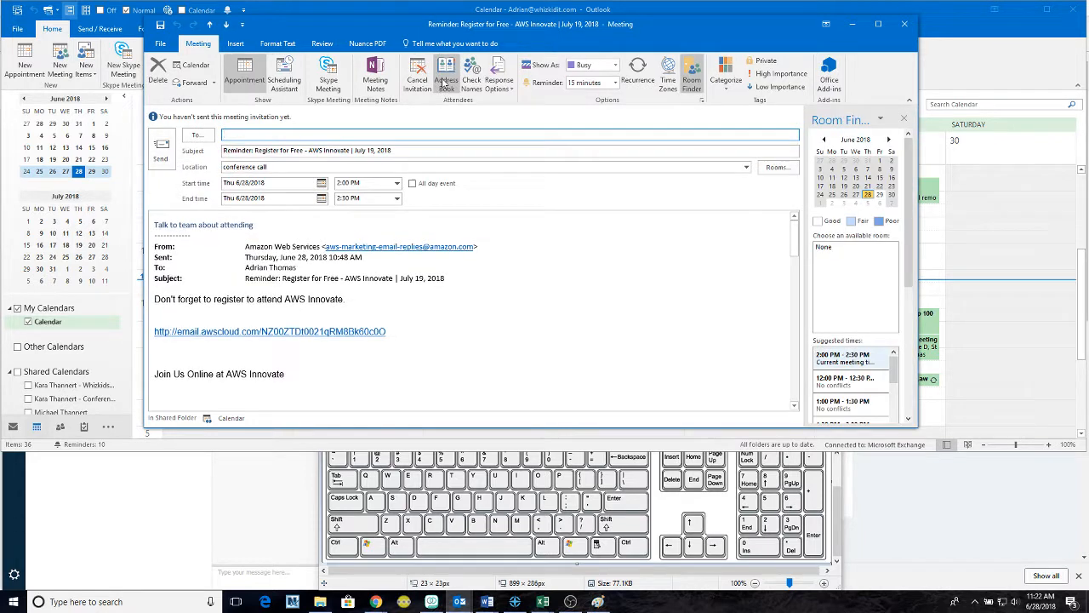
pyautogui.click(231, 43)
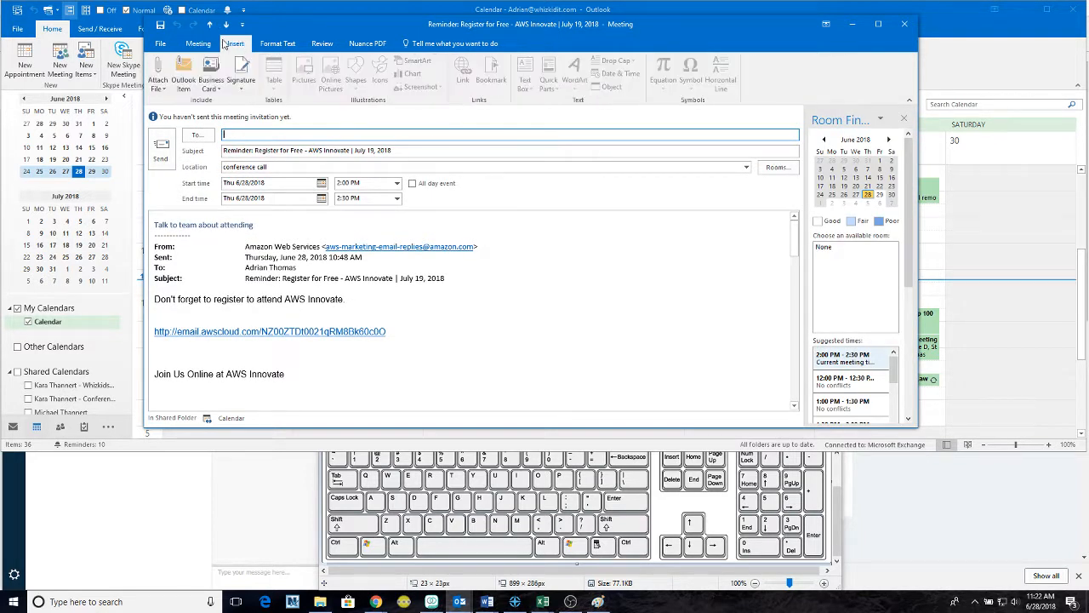
pyautogui.click(198, 43)
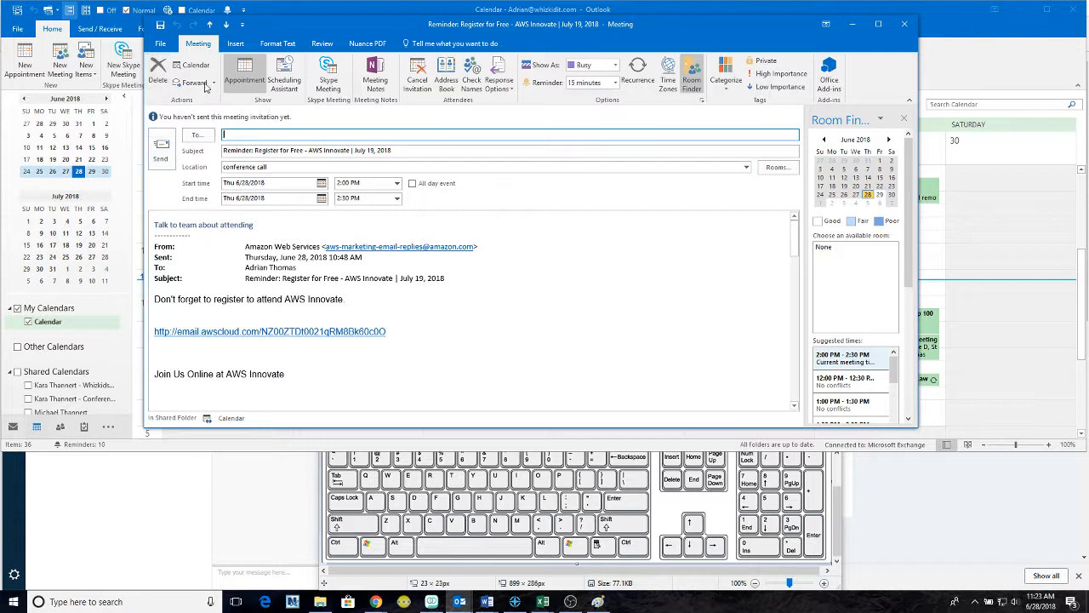
pyautogui.click(157, 76)
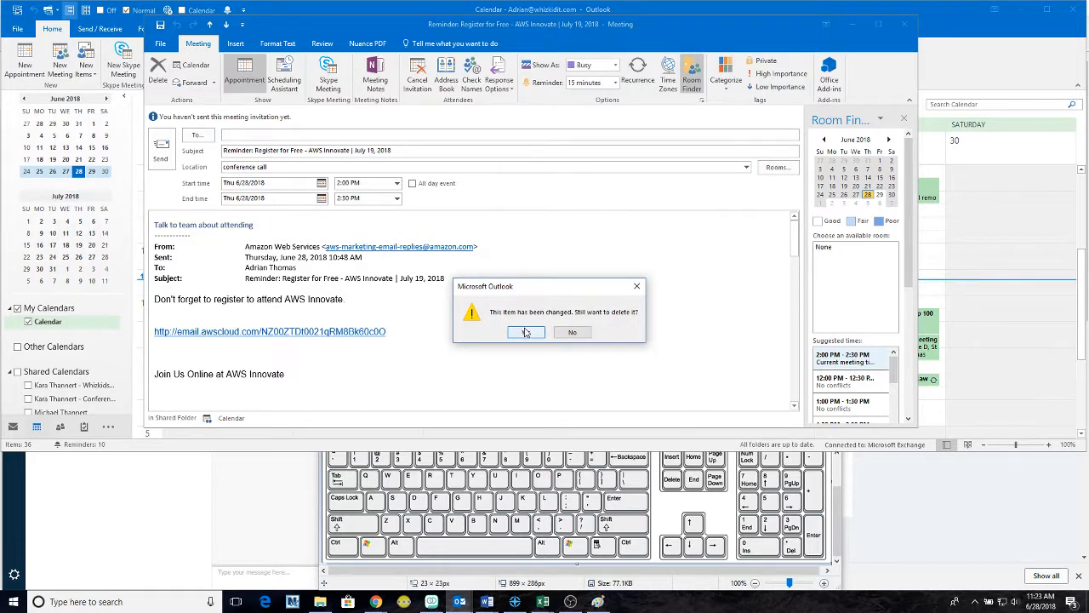
pyautogui.click(525, 332)
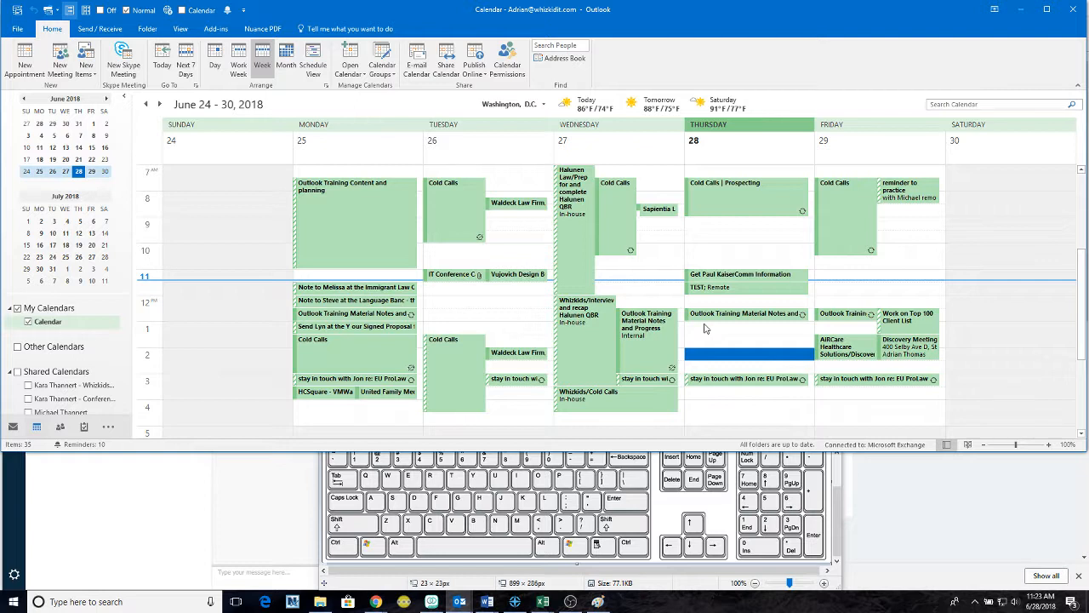
# - Select the empty Thursday afternoon slot in the calendar
pyautogui.click(748, 342)
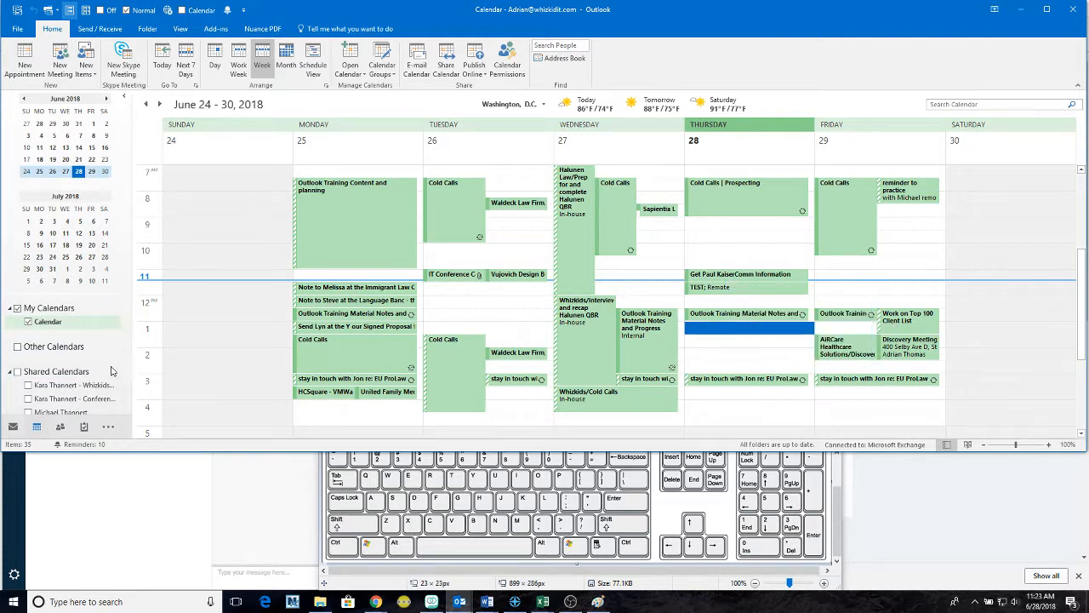
pyautogui.scroll(-2, 60, 349)
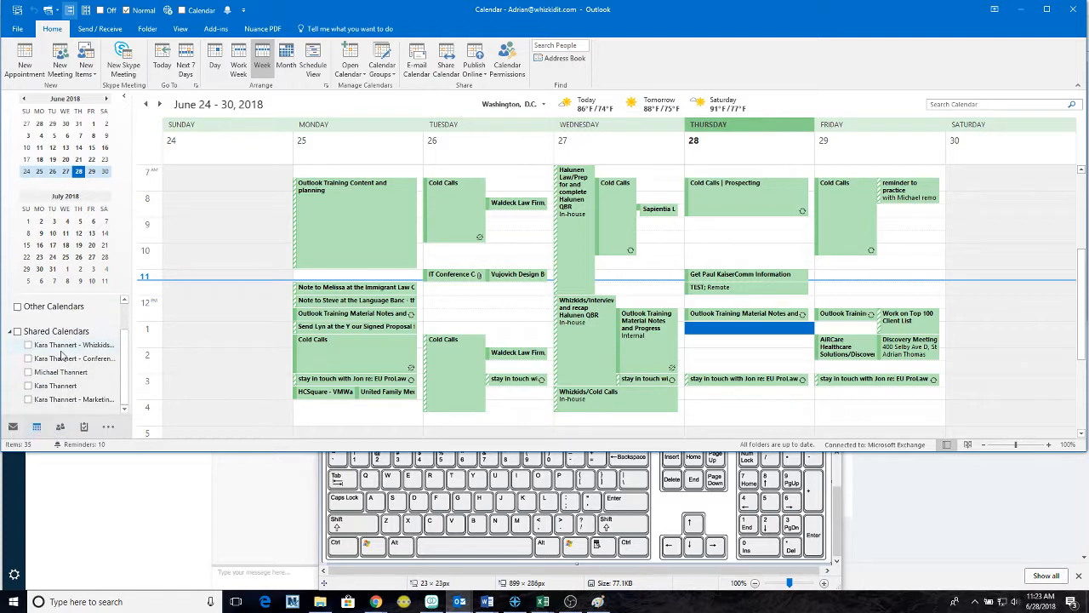
pyautogui.scroll(2, 59, 350)
# - Drag the AWS reminder from Deleted Items onto People, then return to the Inbox
pyautogui.hotkey('ctrl', '6')
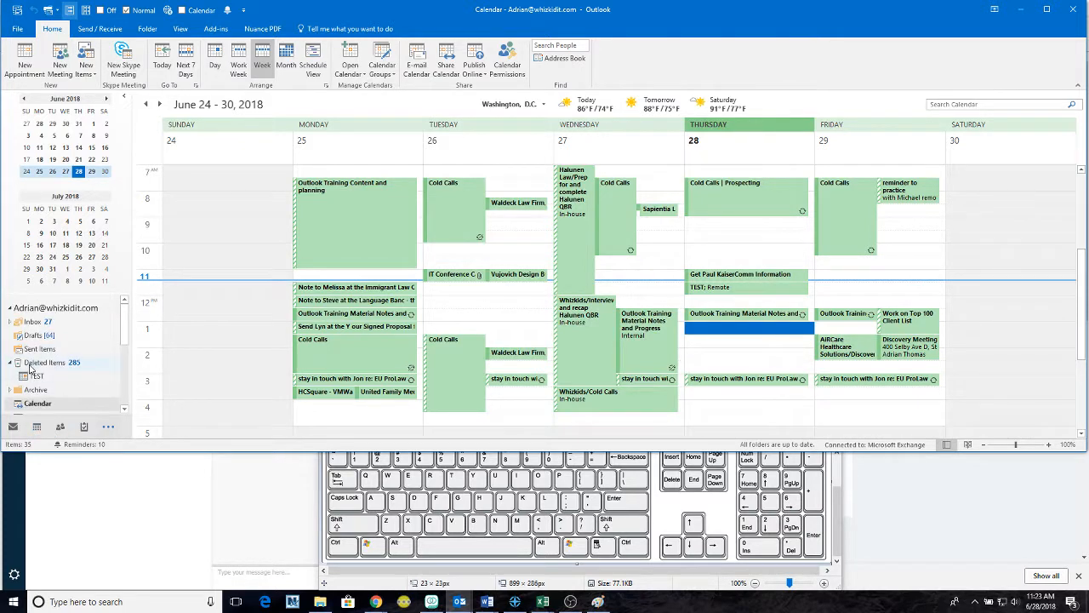
pyautogui.click(31, 364)
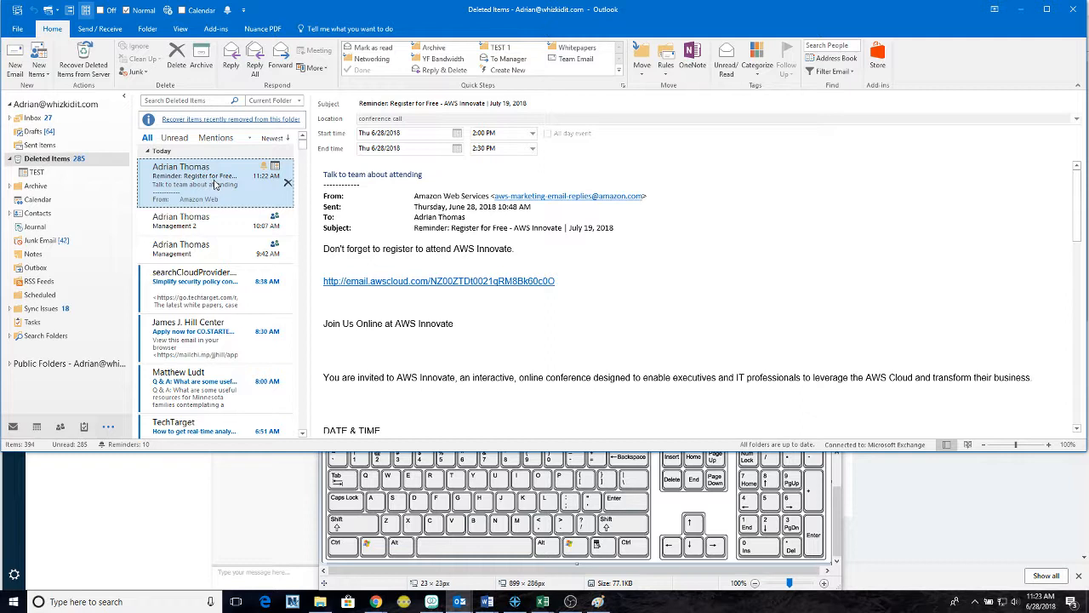
pyautogui.moveTo(216, 182); pyautogui.dragTo(38, 431)
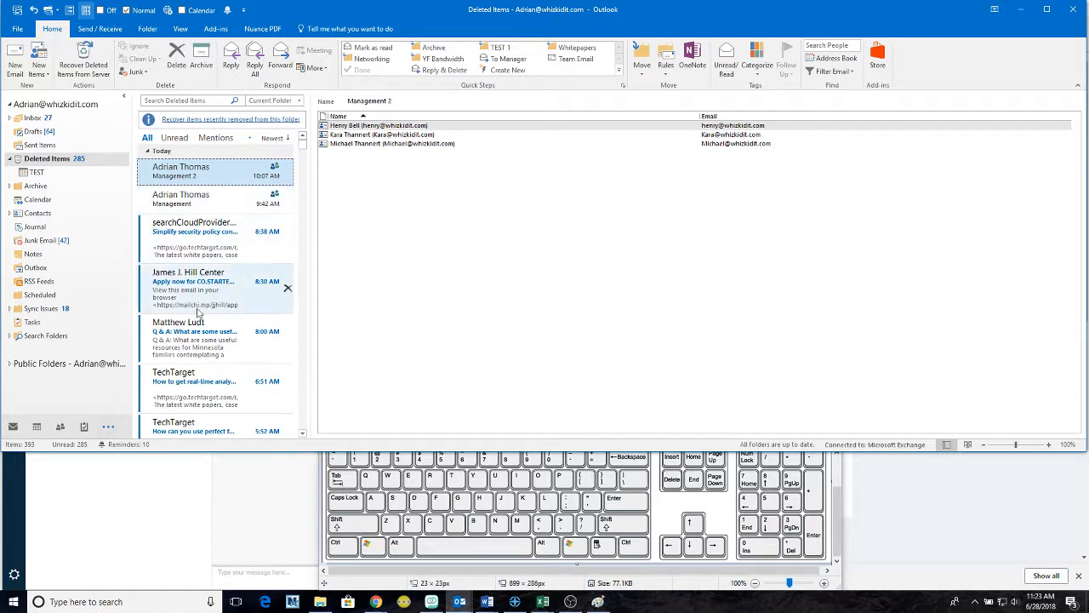
pyautogui.click(38, 118)
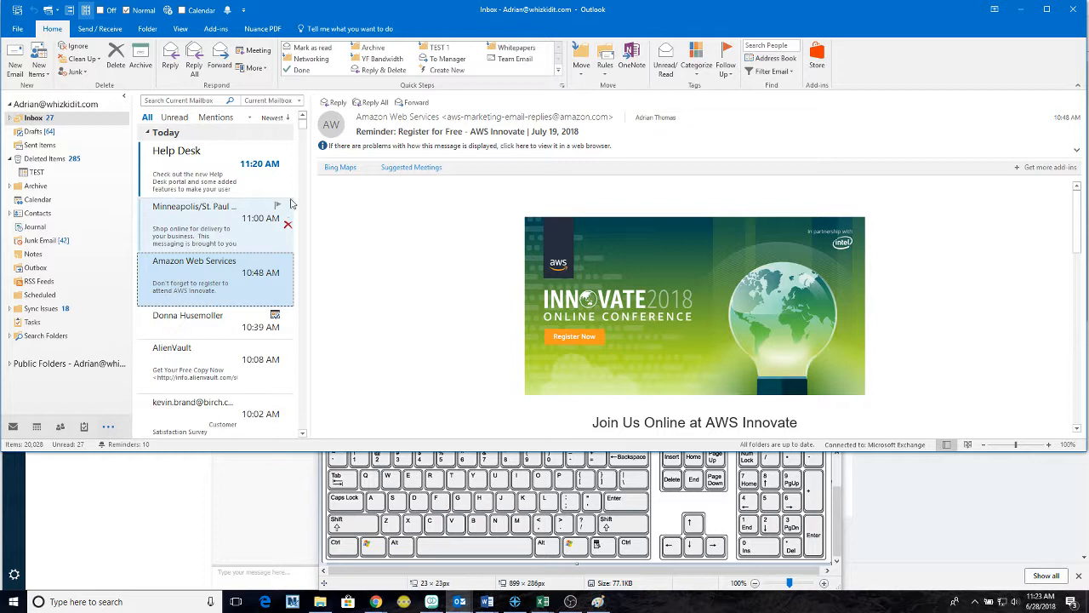
# - Start two replies to the AWS Innovate reminder email and discard both drafts
pyautogui.click(375, 250)
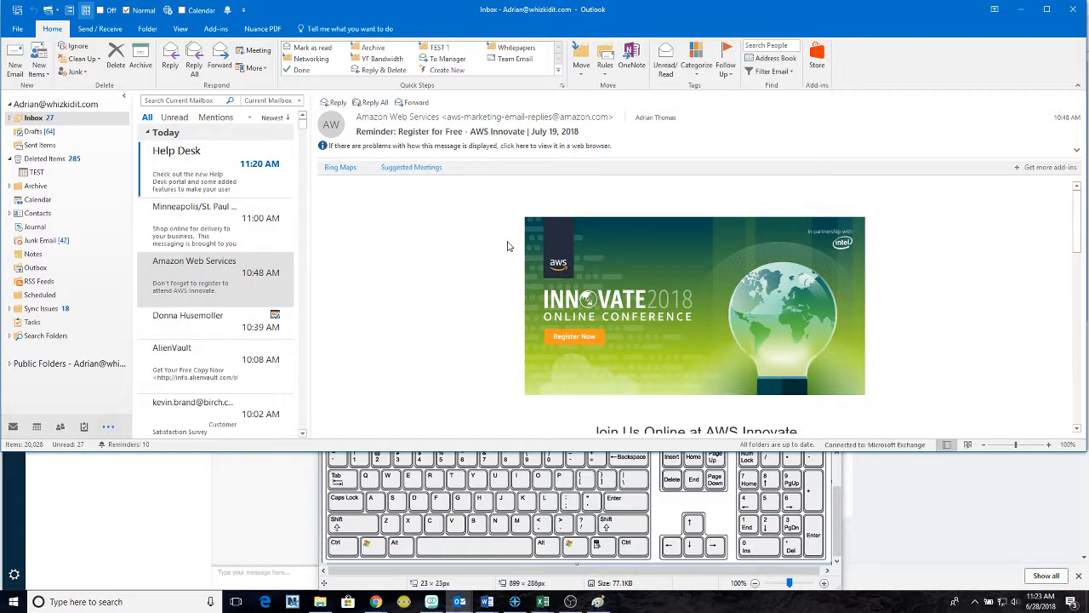
pyautogui.hotkey('ctrl', 'r')
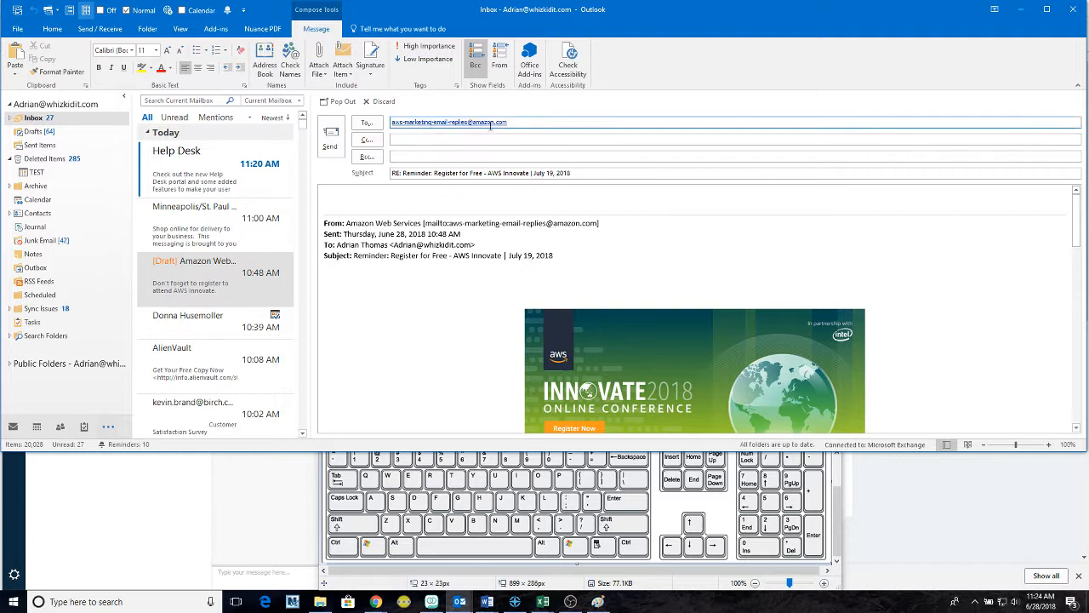
pyautogui.doubleClick(536, 122)
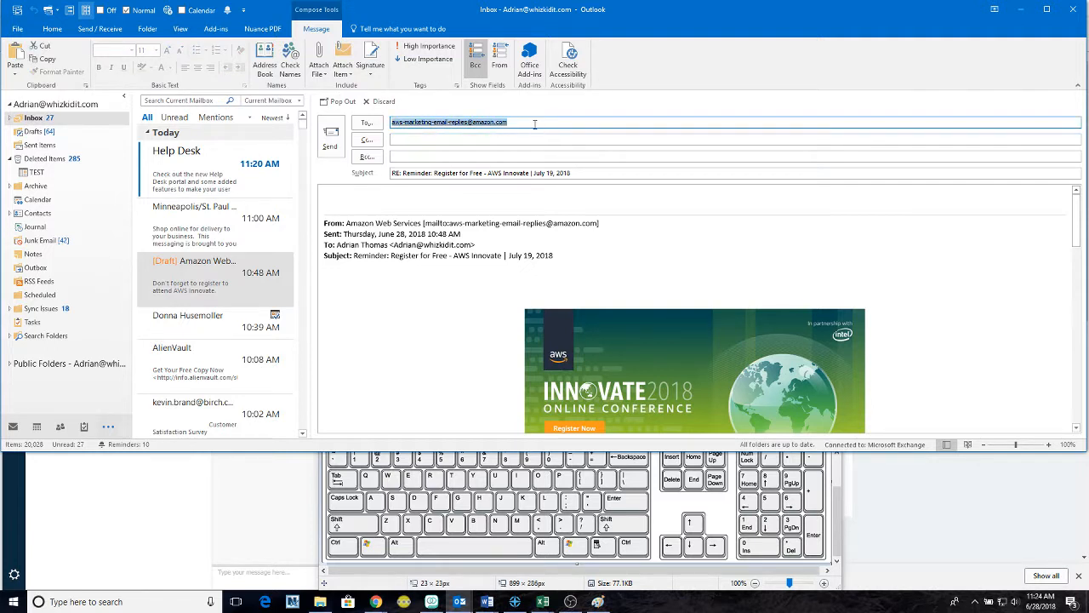
pyautogui.click(535, 123)
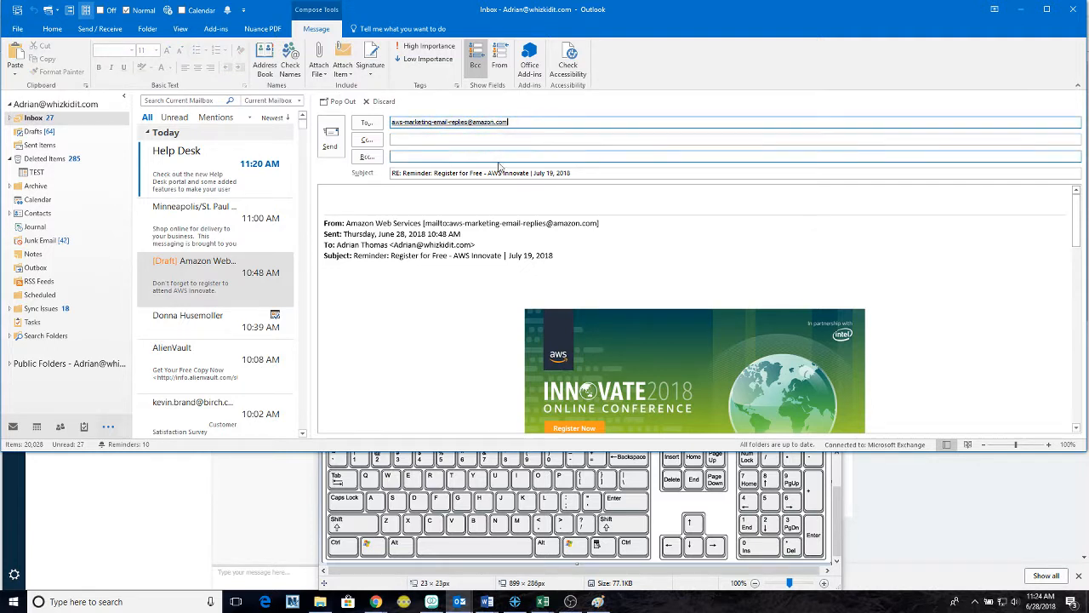
pyautogui.click(379, 101)
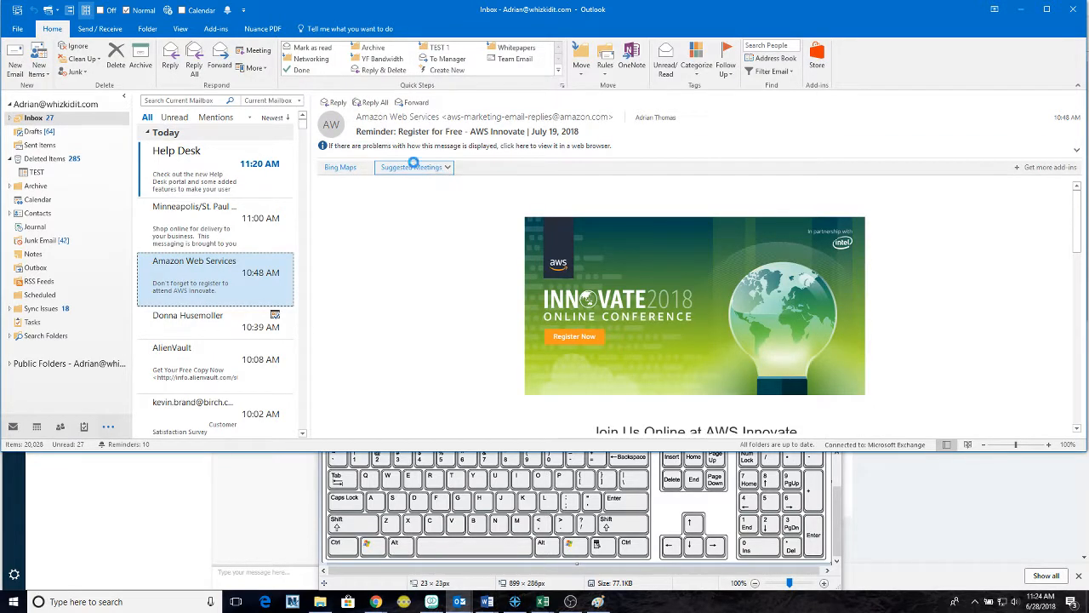
pyautogui.hotkey('ctrl', 'r')
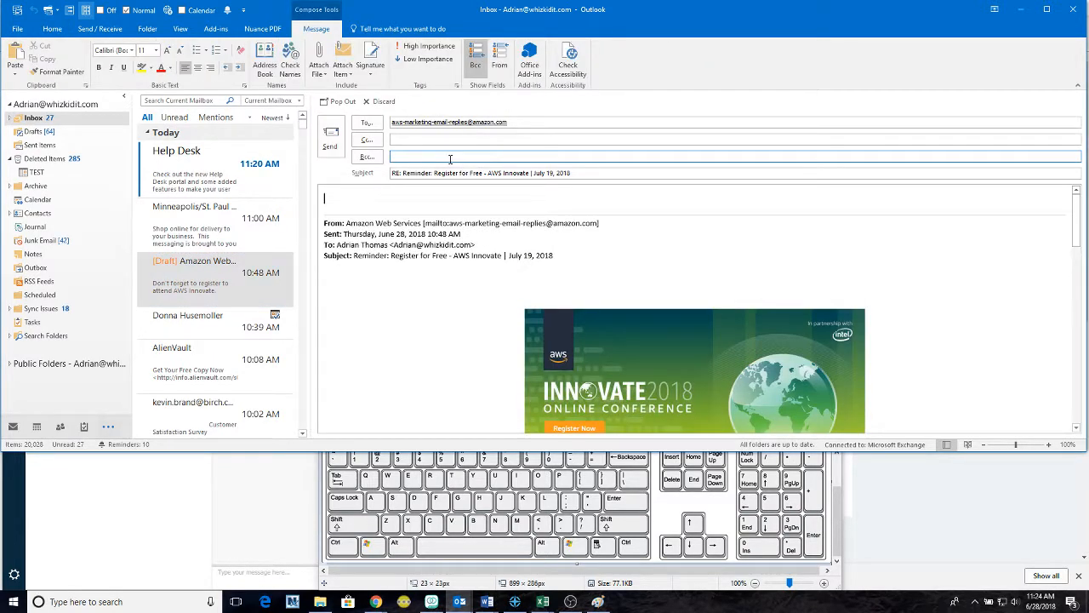
pyautogui.click(380, 101)
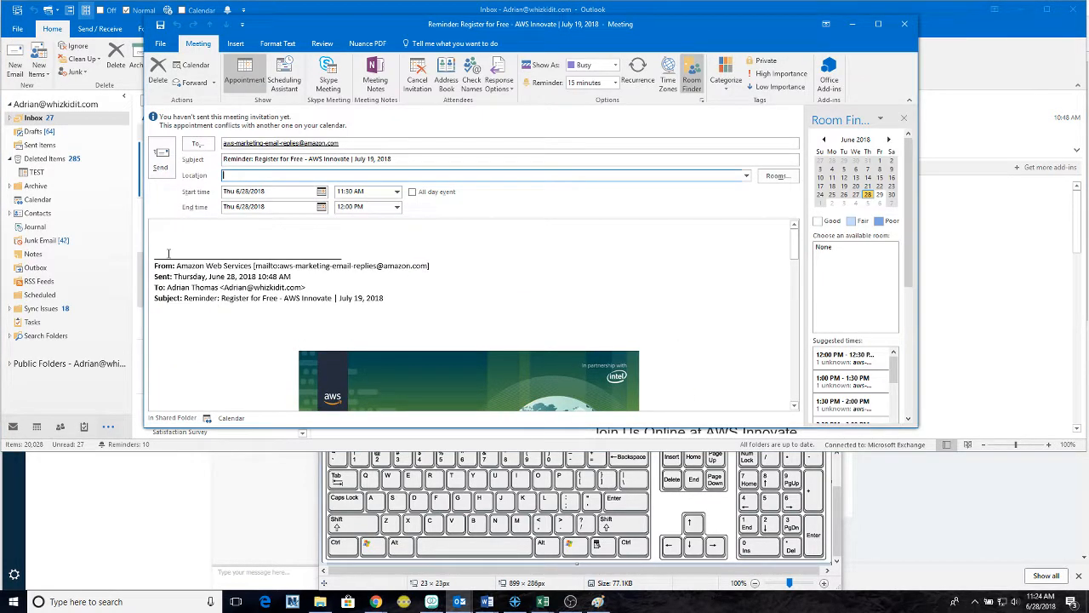
# - Enter 'conference - 612-454' as the meeting location
pyautogui.click(155, 232)
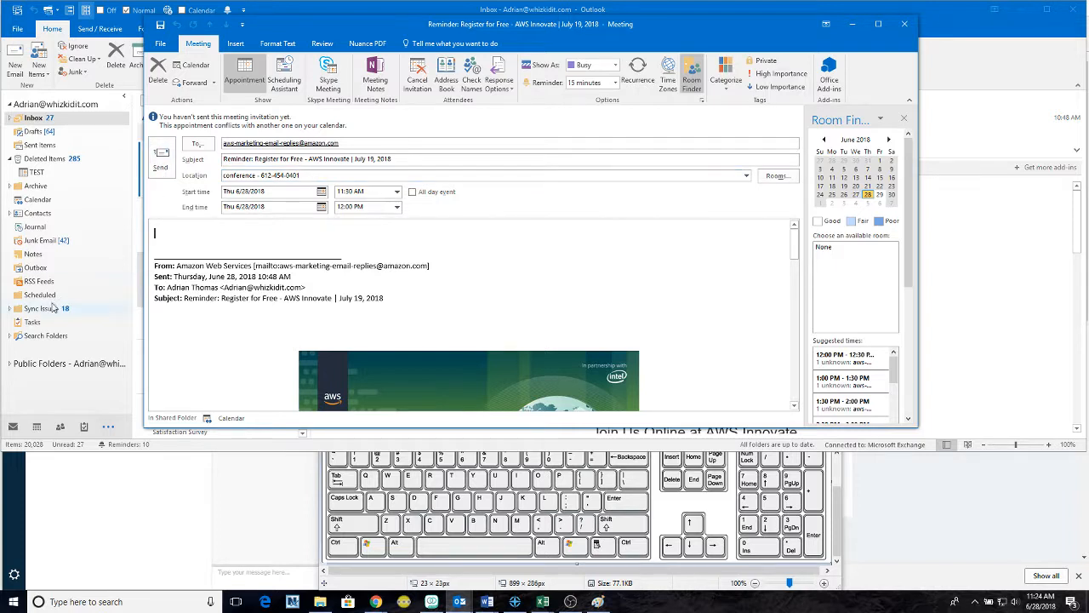
pyautogui.click(287, 143)
pyautogui.moveTo(348, 143); pyautogui.dragTo(451, 165)
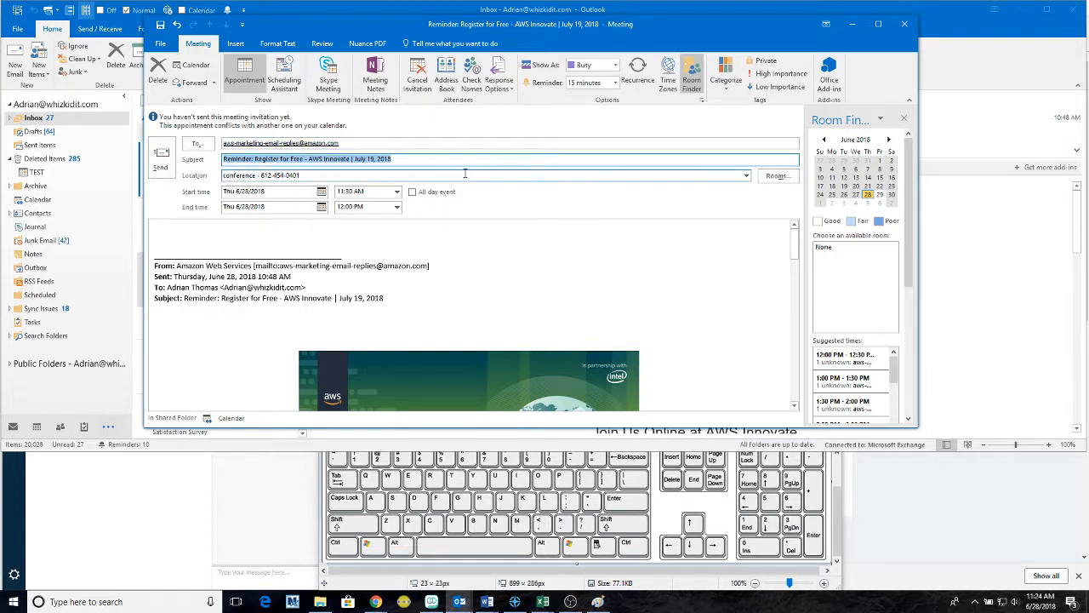
pyautogui.click(399, 177)
pyautogui.moveTo(351, 175); pyautogui.dragTo(204, 176)
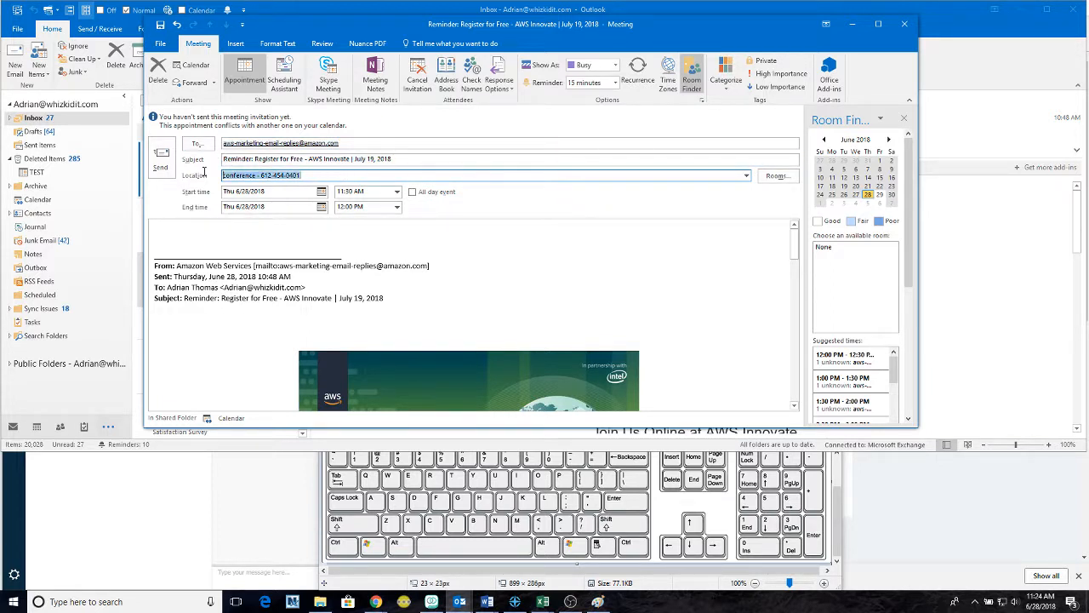
pyautogui.click(411, 269)
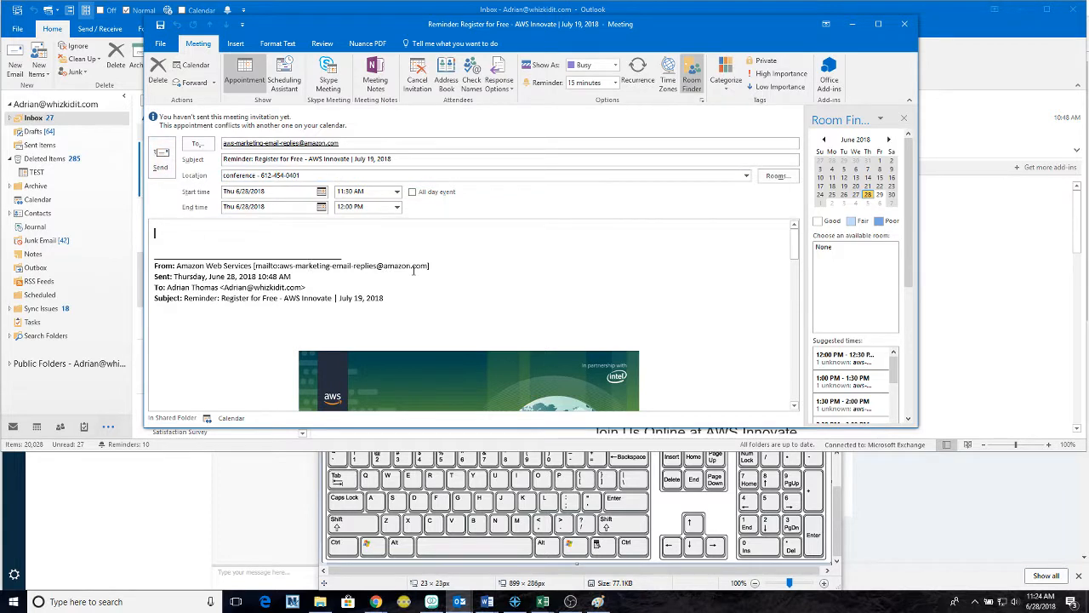
pyautogui.scroll(-2, 426, 270)
pyautogui.scroll(2, 444, 273)
# - Move the meeting start to July 5 at 12:00 PM
pyautogui.click(321, 191)
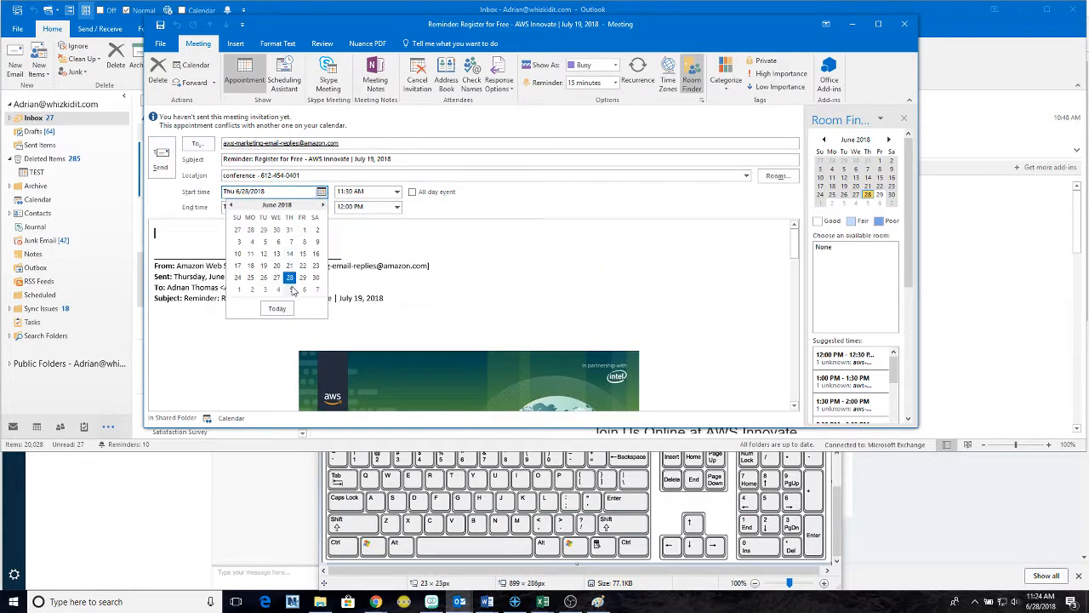
pyautogui.click(290, 289)
pyautogui.click(397, 183)
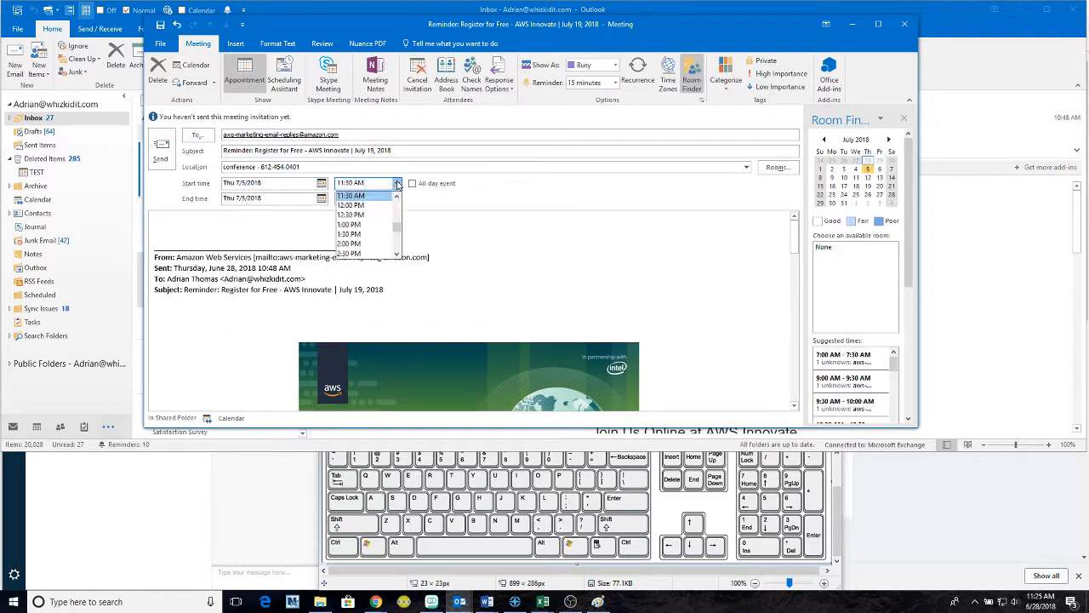
pyautogui.click(371, 205)
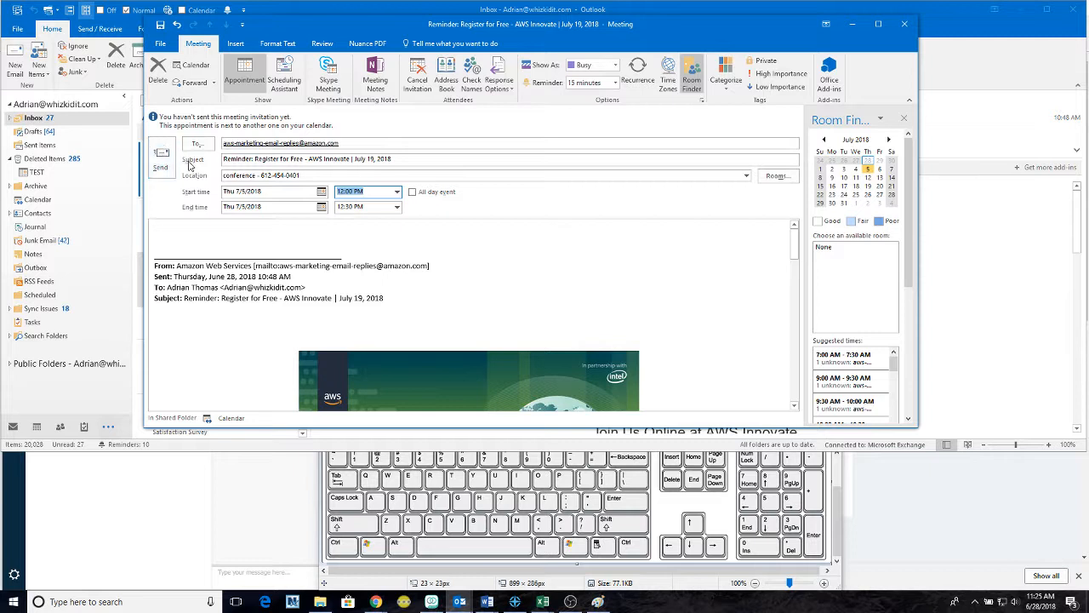
# - Close the meeting request without saving changes
pyautogui.click(904, 24)
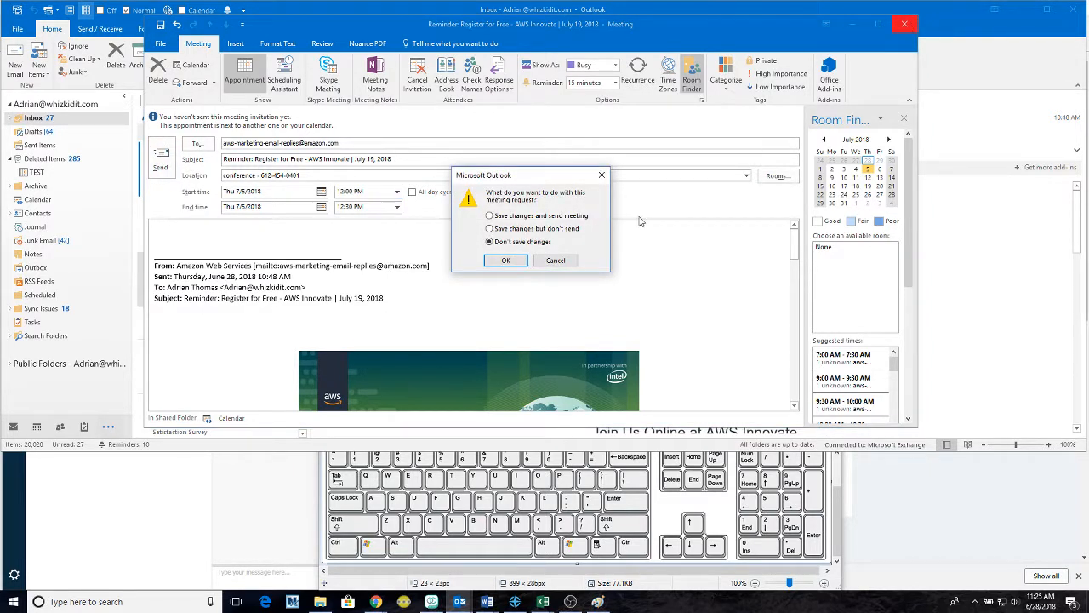
pyautogui.click(555, 262)
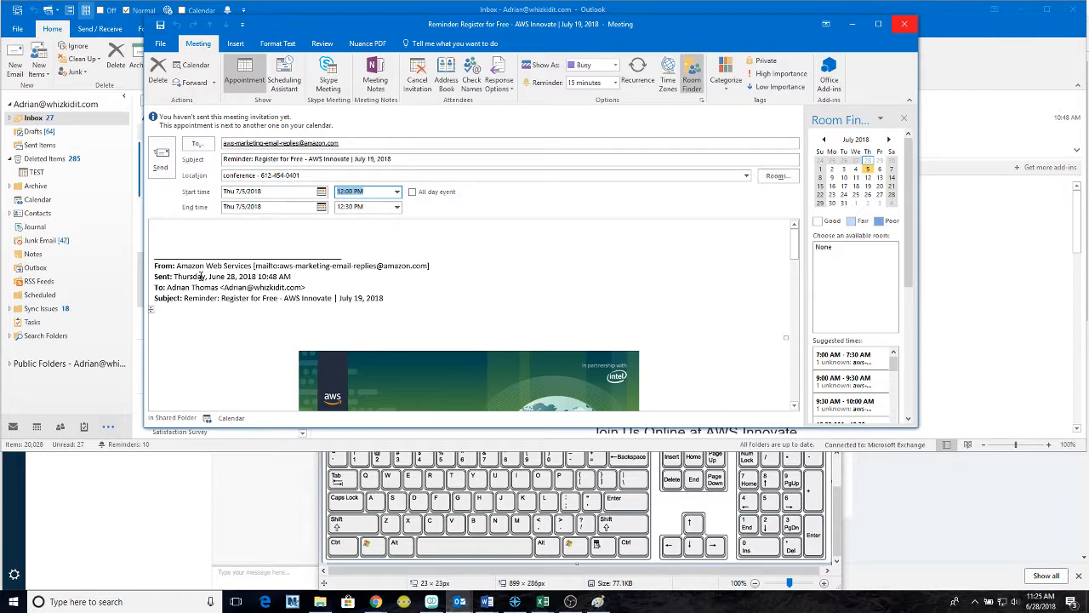
pyautogui.moveTo(158, 255); pyautogui.dragTo(605, 369)
pyautogui.click(705, 343)
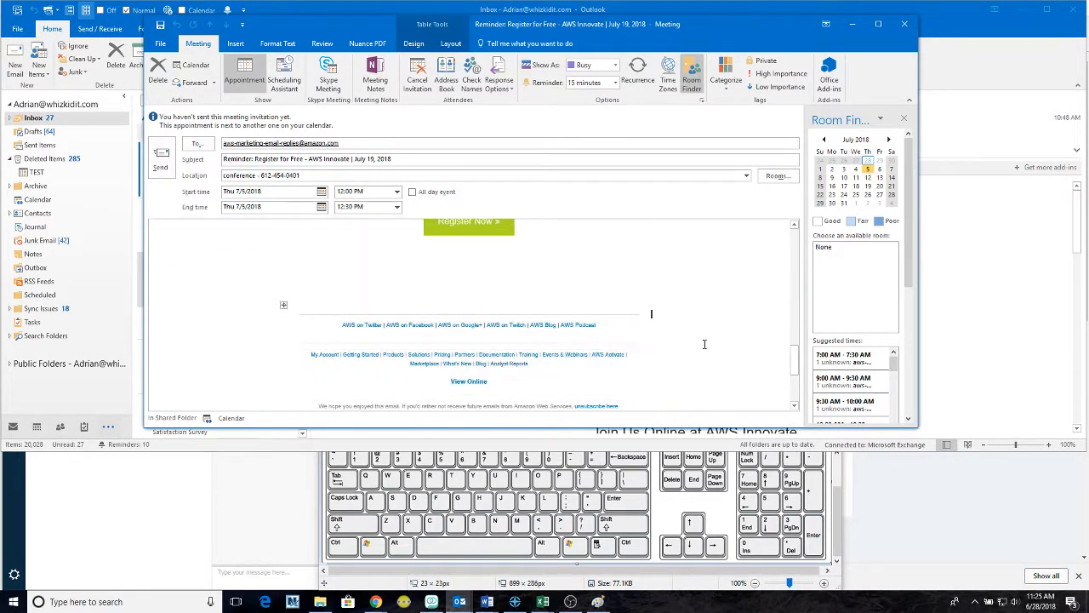
pyautogui.scroll(10, 699, 334)
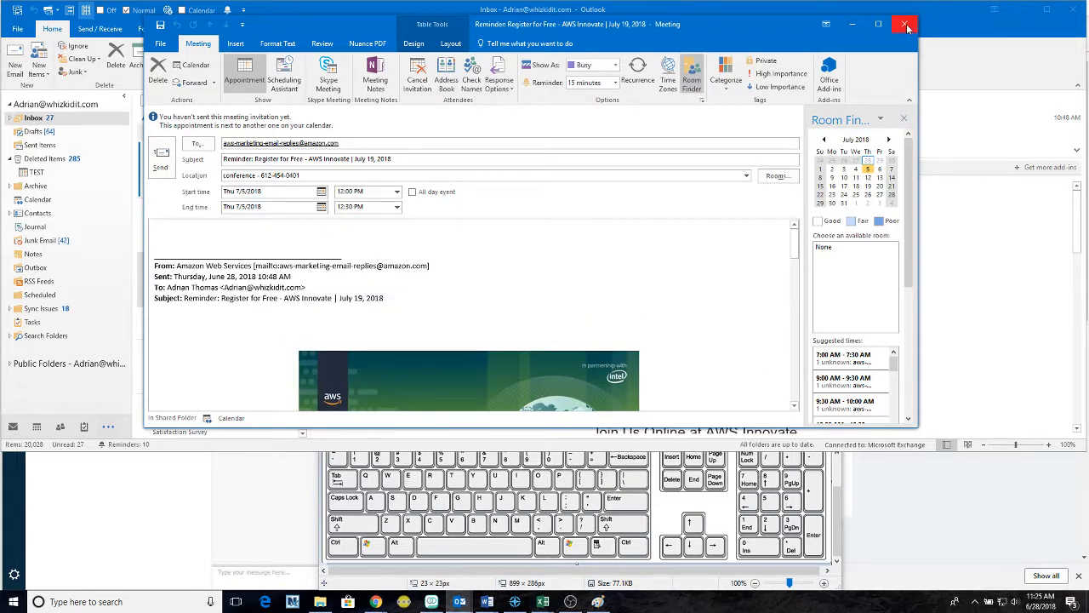
pyautogui.click(907, 28)
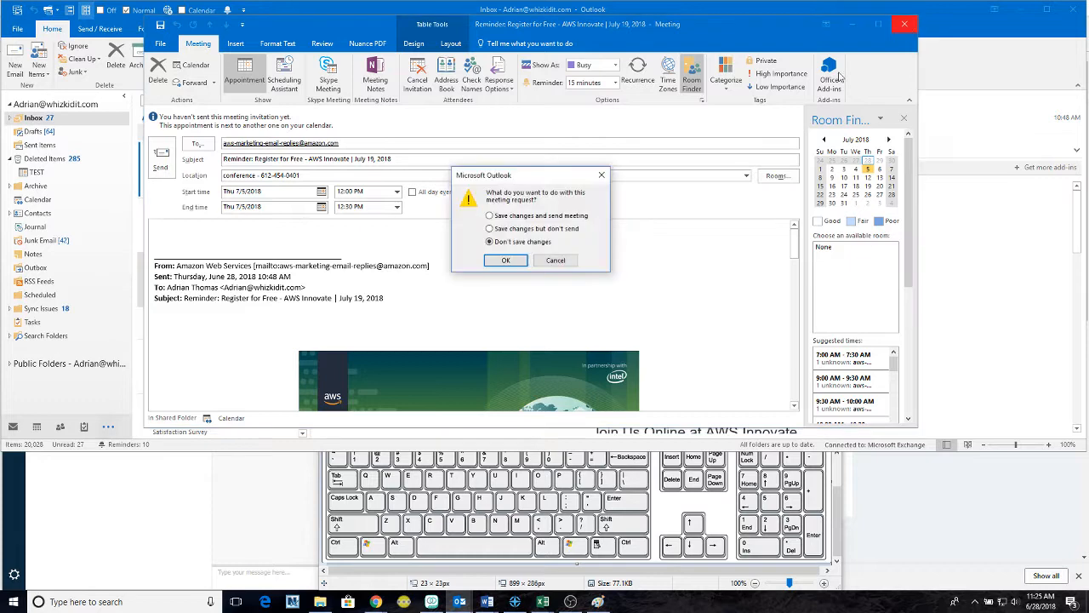
pyautogui.click(493, 261)
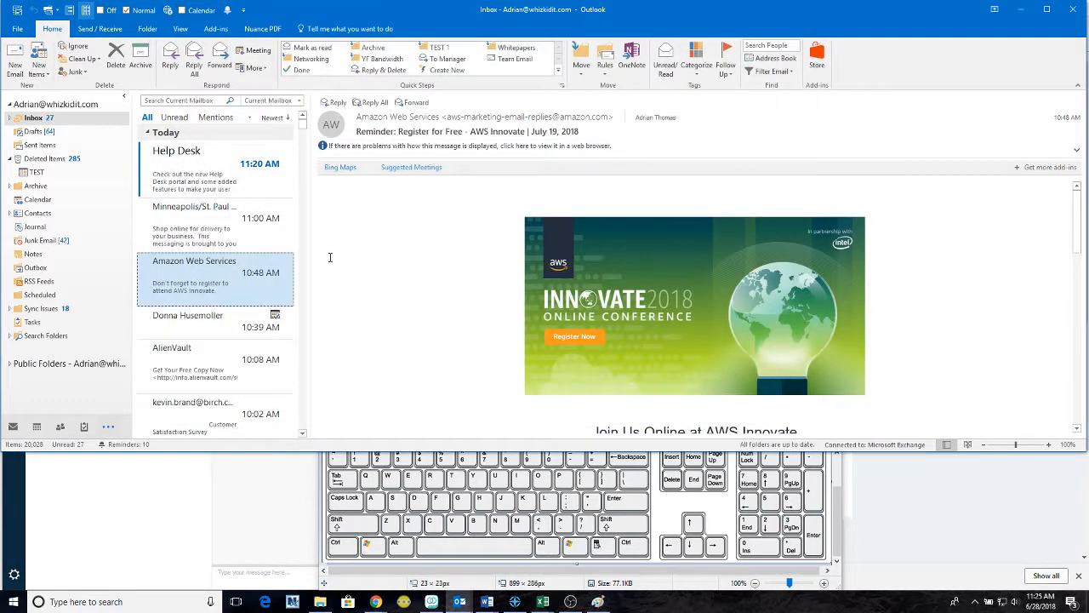
# - Switch to mail folders, select the Amazon Web Services email, and Reply with Meeting (Ctrl+Alt+R)
pyautogui.click(204, 228)
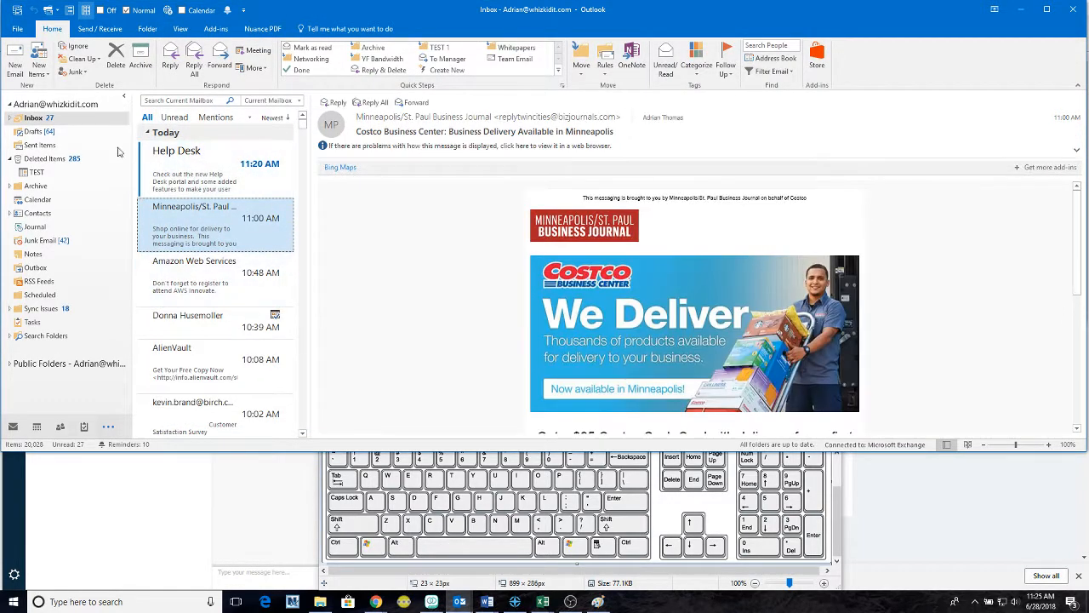
pyautogui.click(11, 432)
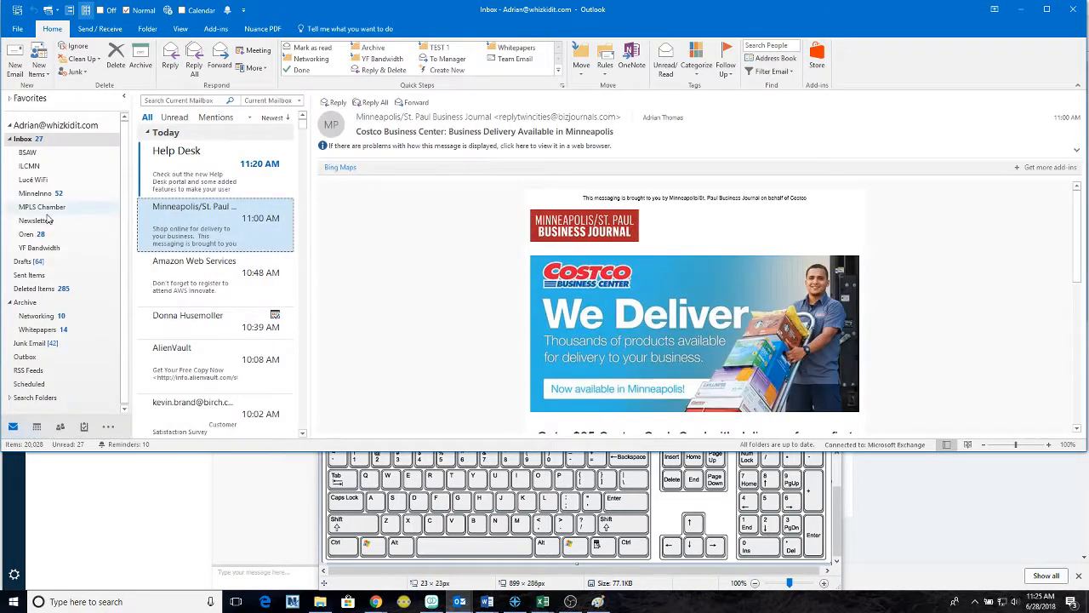
pyautogui.click(217, 274)
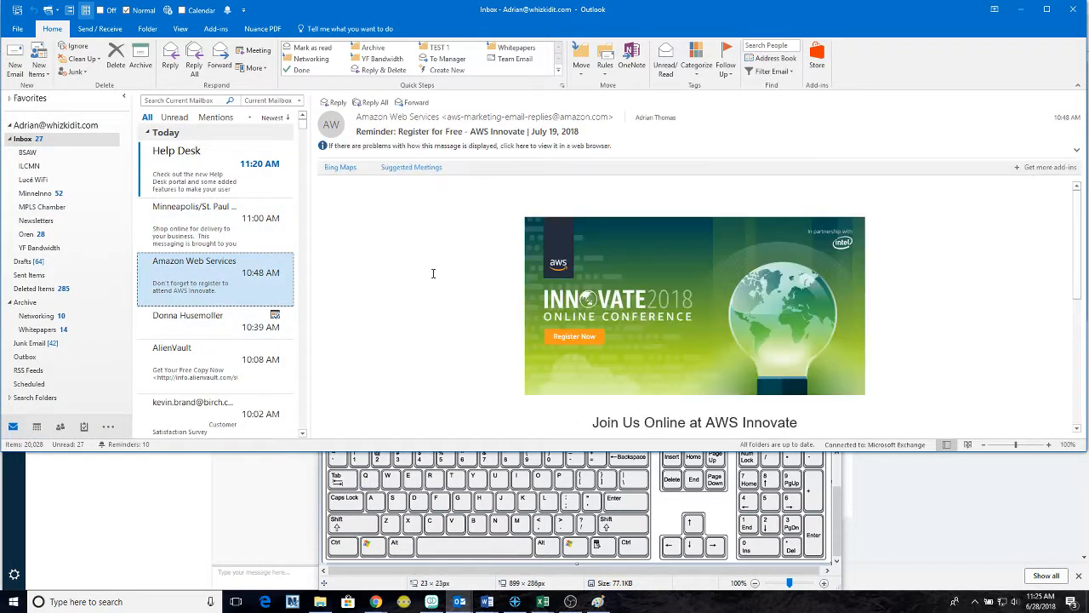
pyautogui.click(420, 275)
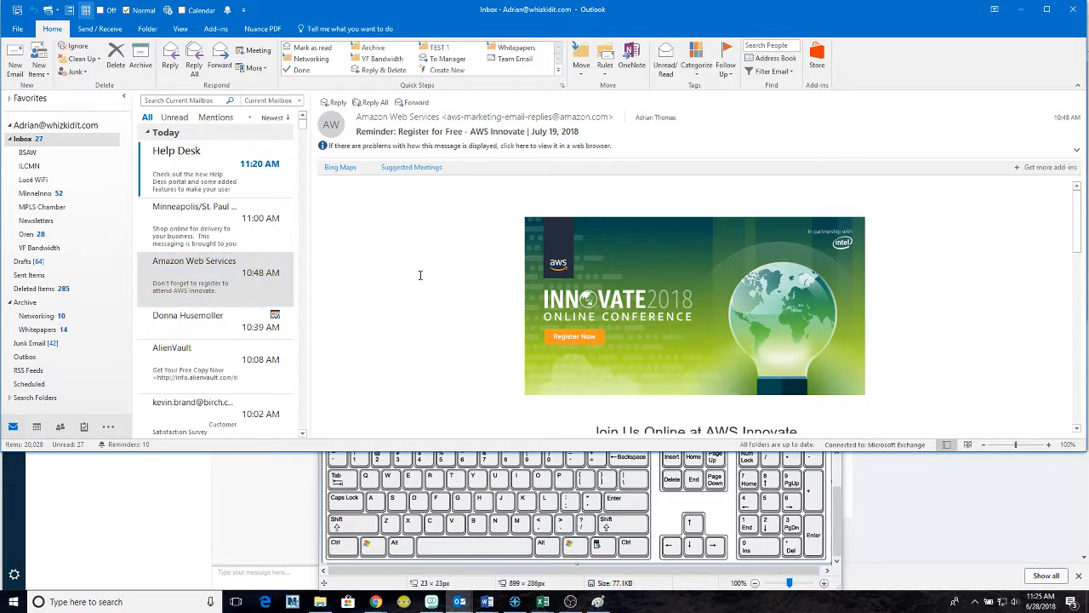
pyautogui.scroll(-3, 420, 275)
pyautogui.scroll(3, 524, 315)
pyautogui.hotkey('ctrl', 'alt', 'r')
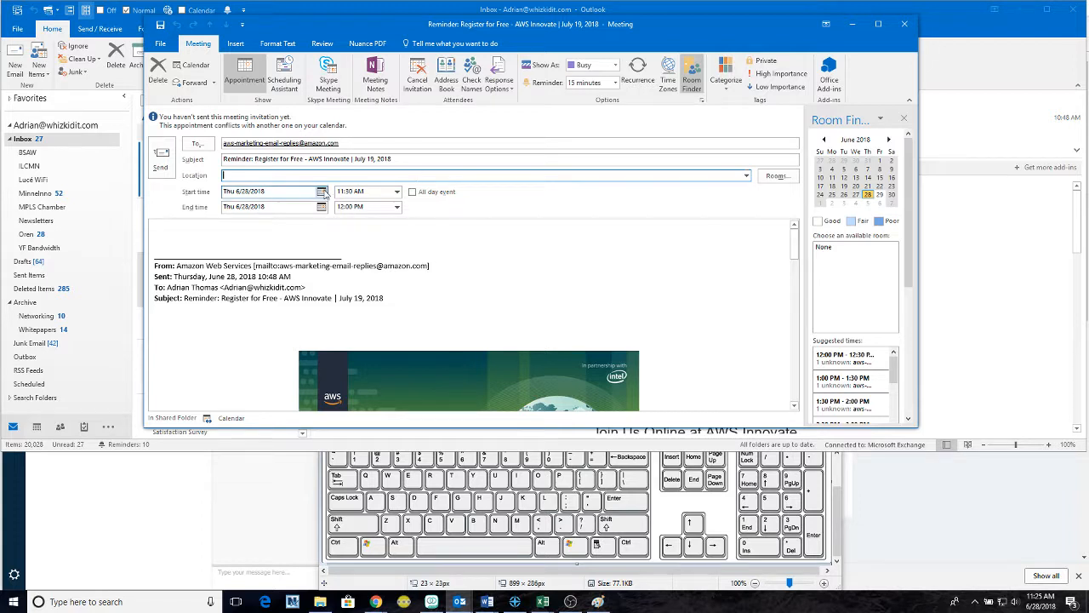
# - Reschedule the meeting to Thursday July 5 at 1:30 PM
pyautogui.click(322, 192)
pyautogui.click(290, 290)
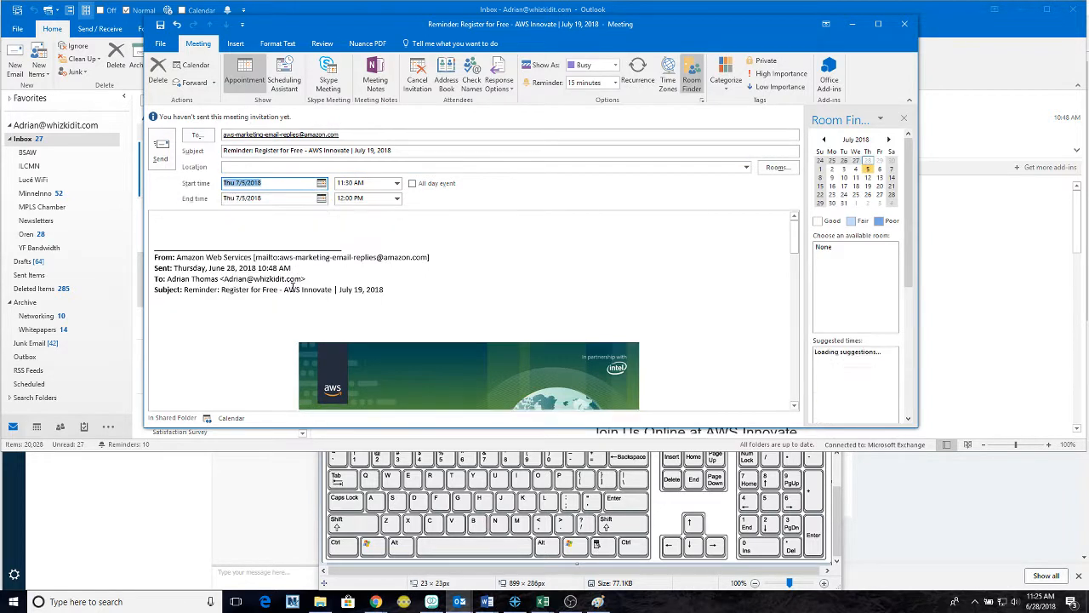
pyautogui.click(397, 183)
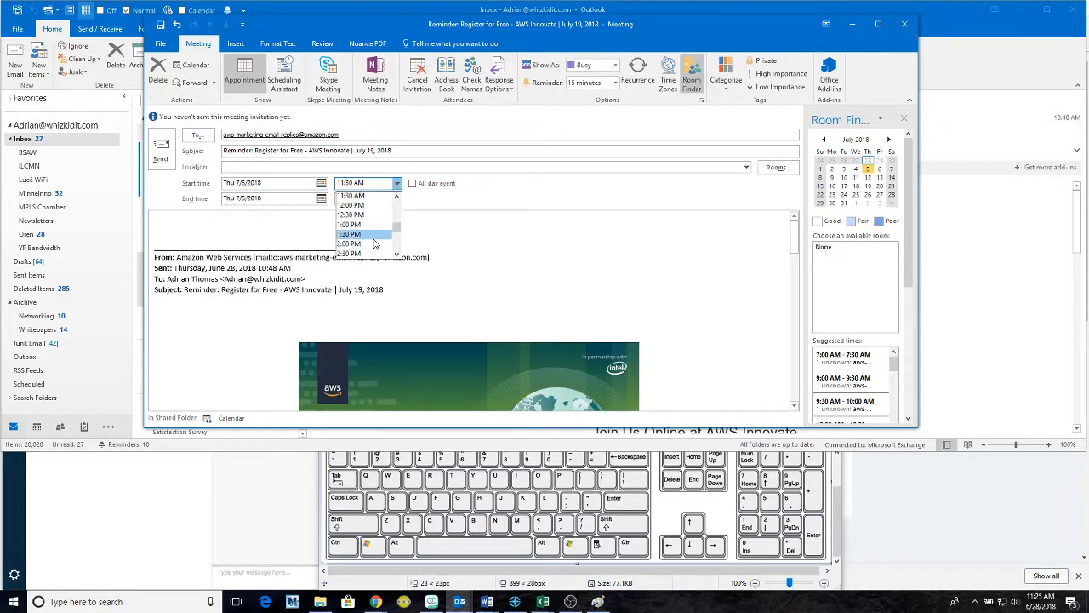
pyautogui.click(368, 234)
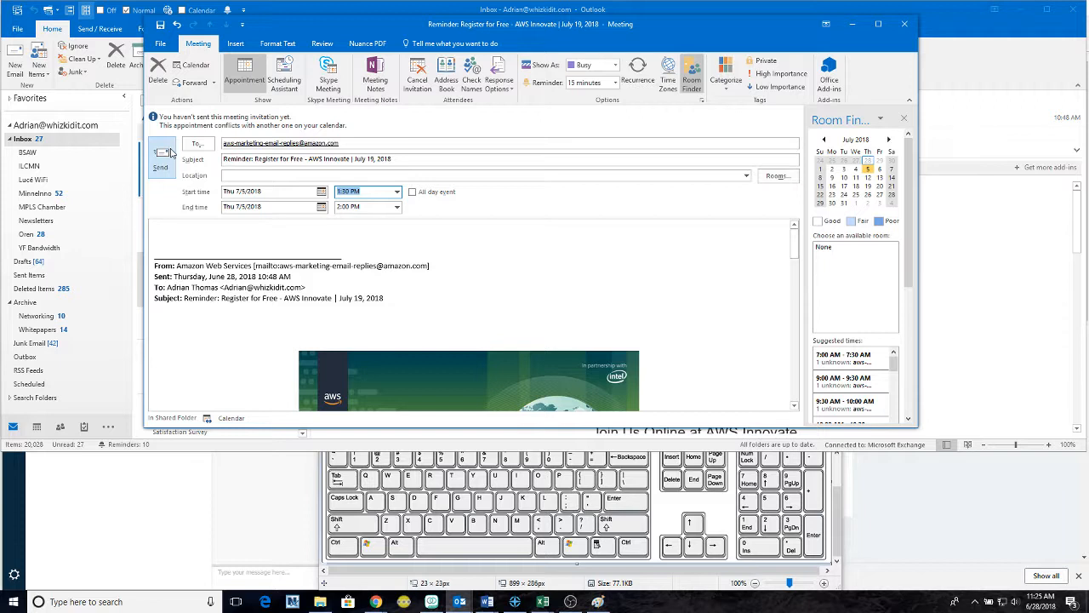
# - Close the meeting request, discarding it without saving
pyautogui.moveTo(412, 143); pyautogui.dragTo(261, 149)
pyautogui.click(403, 144)
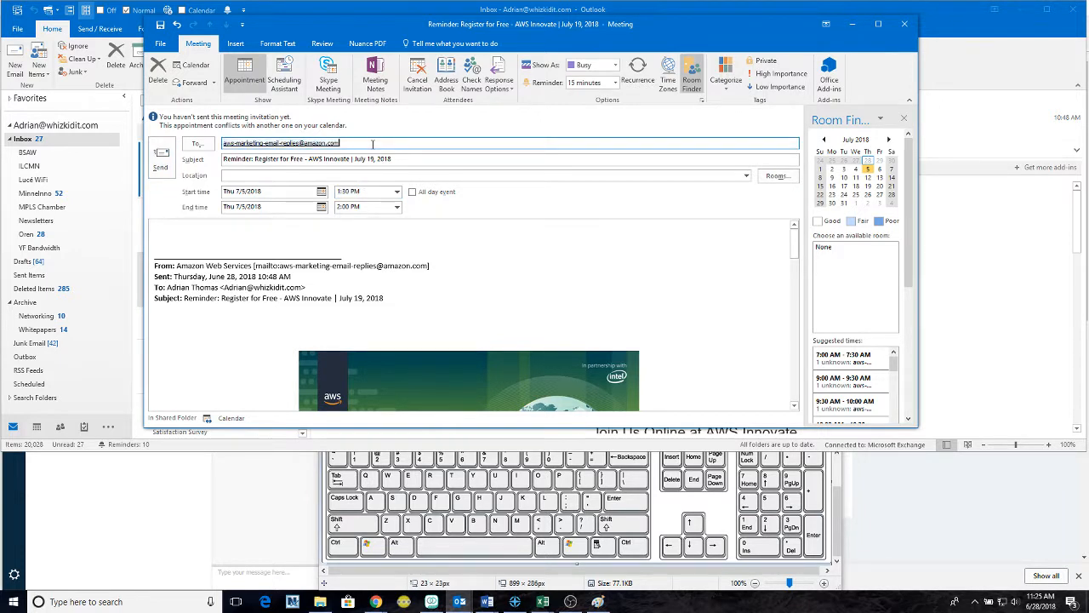
pyautogui.click(903, 29)
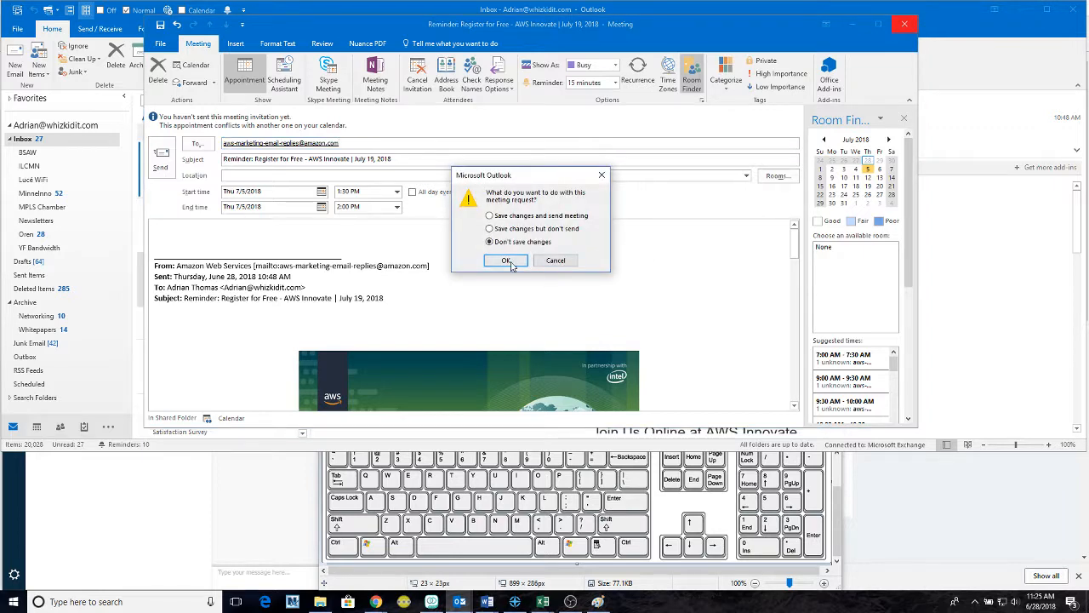
pyautogui.click(506, 260)
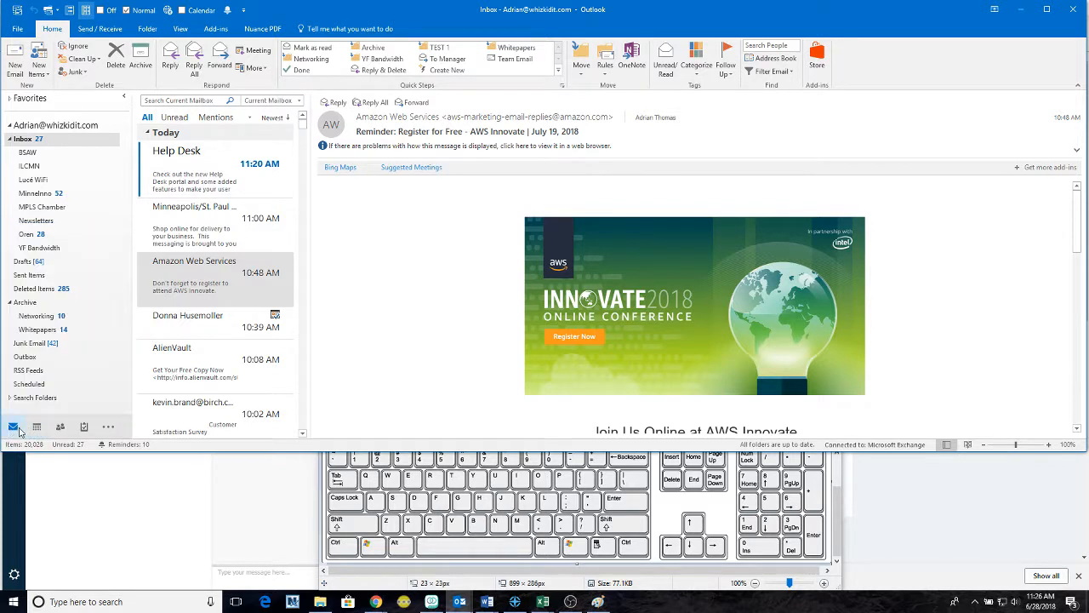
pyautogui.moveTo(84, 428)
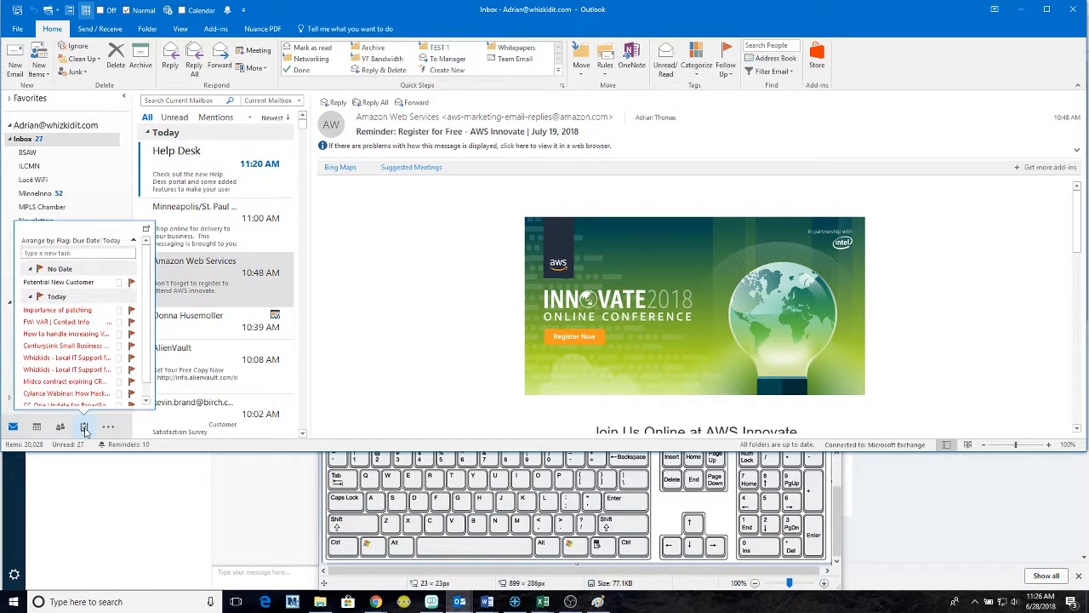
pyautogui.click(108, 426)
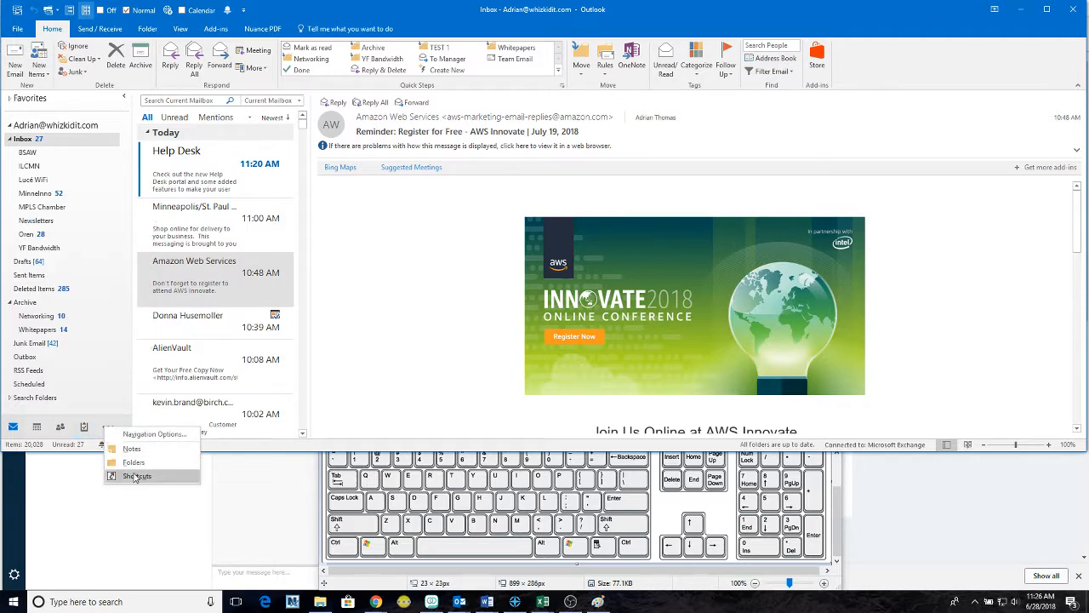
pyautogui.click(84, 426)
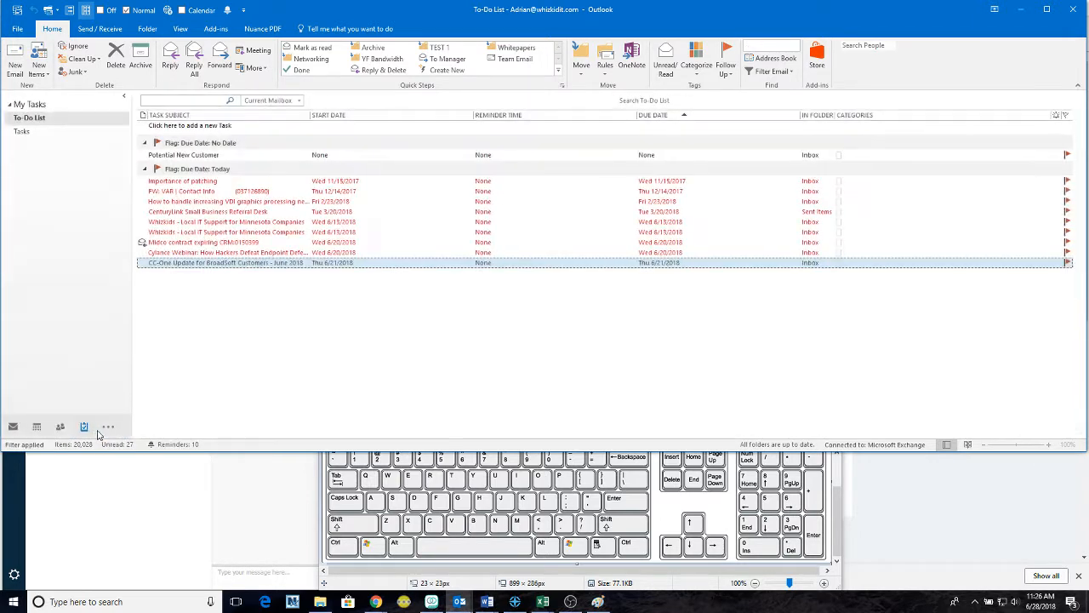
pyautogui.click(40, 428)
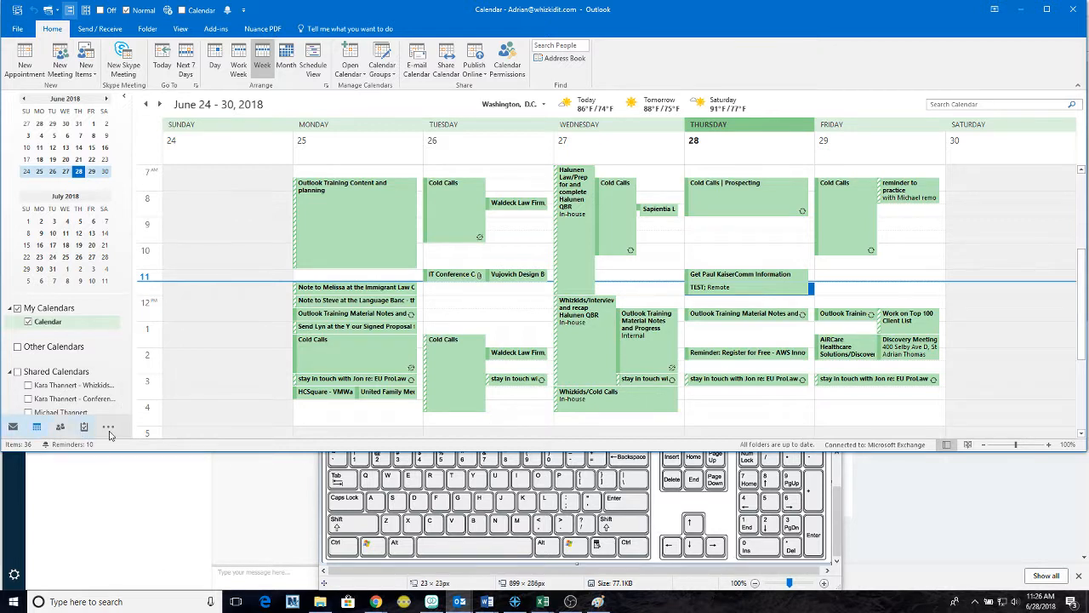
pyautogui.moveTo(61, 432)
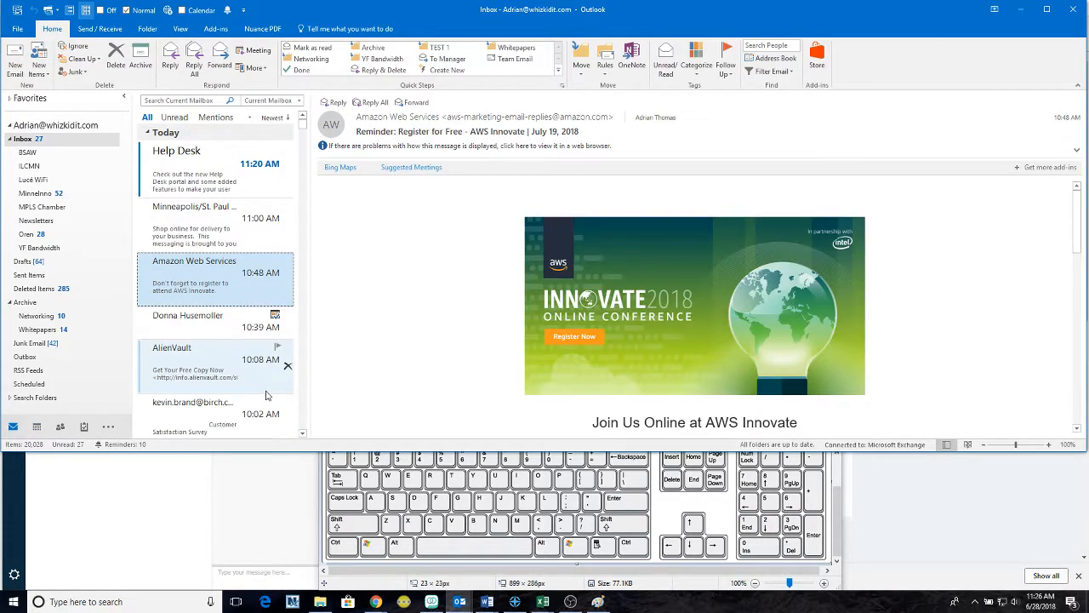
pyautogui.hotkey('ctrl', '2')
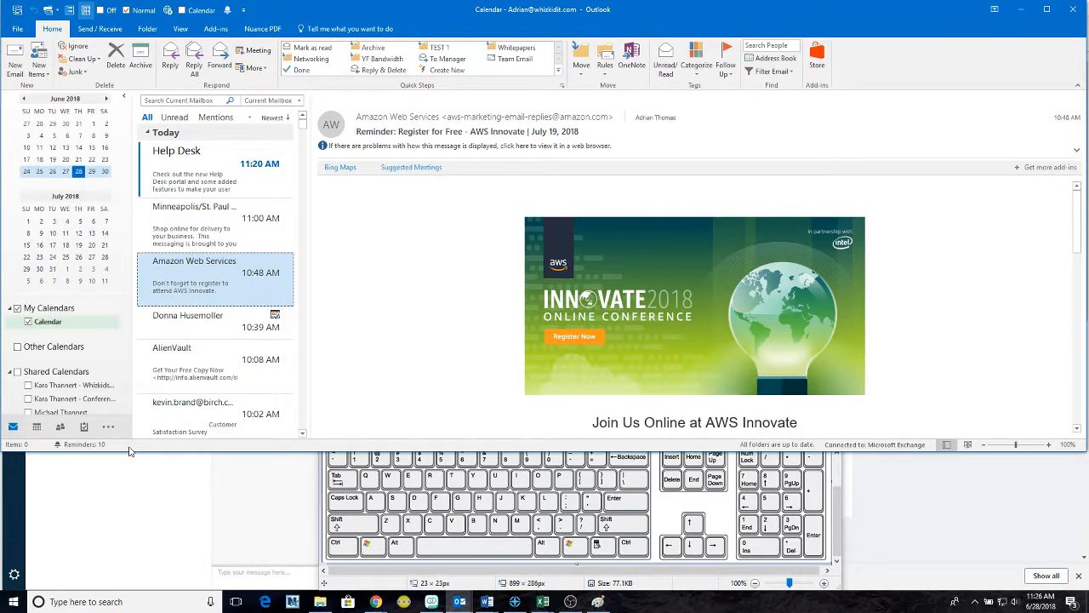
pyautogui.hotkey('ctrl', '3')
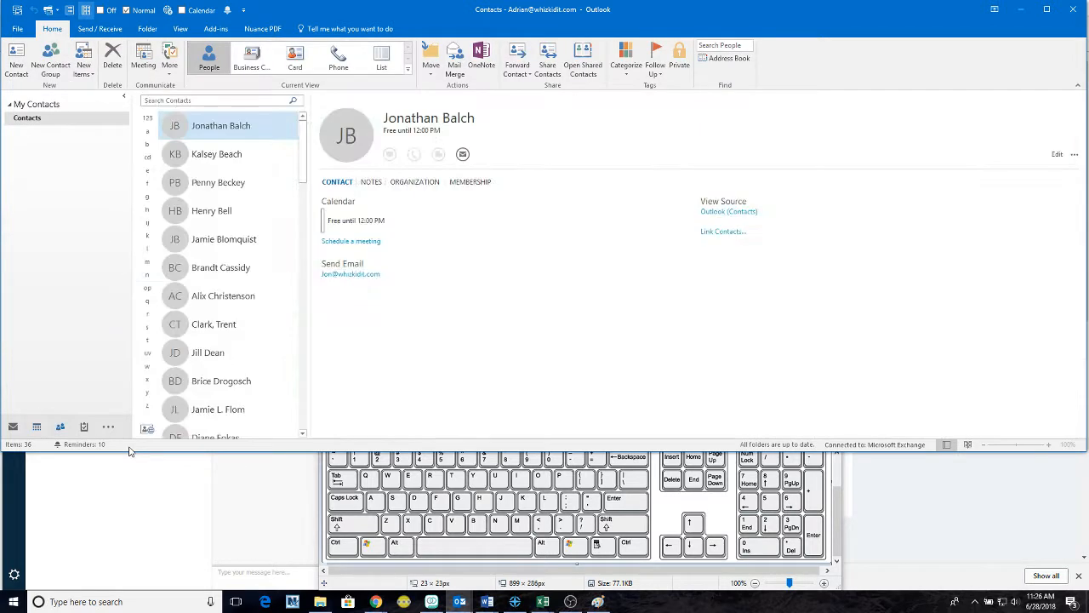
pyautogui.hotkey('ctrl', '4')
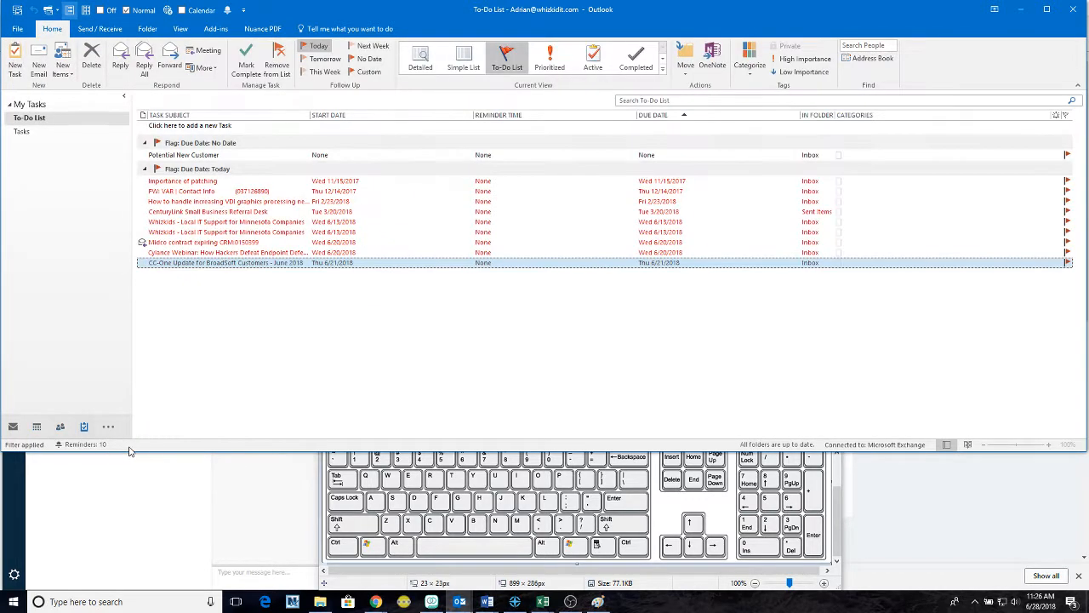
pyautogui.hotkey('ctrl', '5')
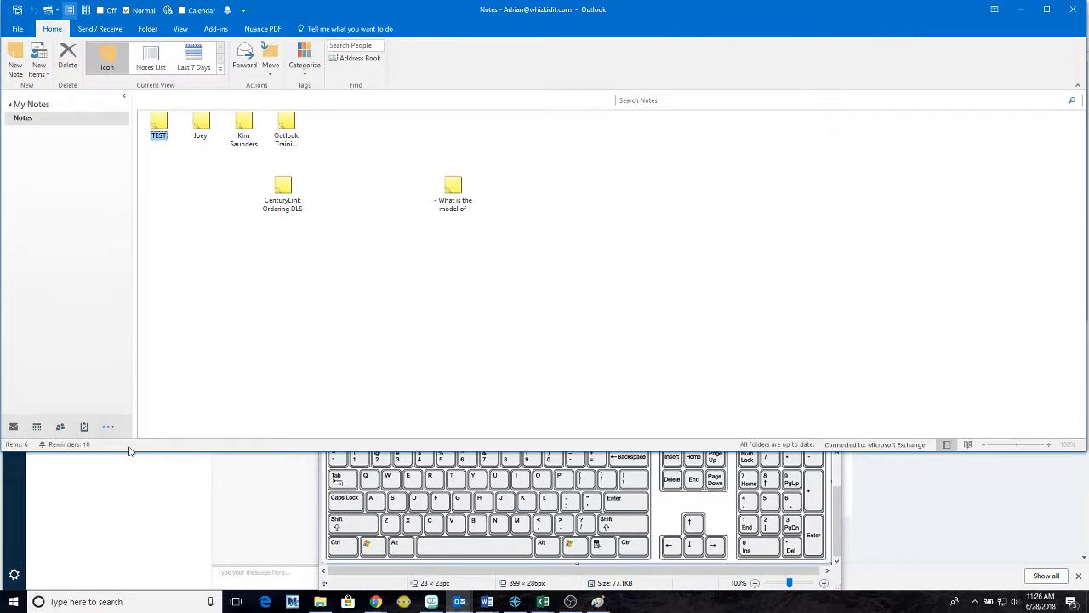
pyautogui.hotkey('ctrl', '6')
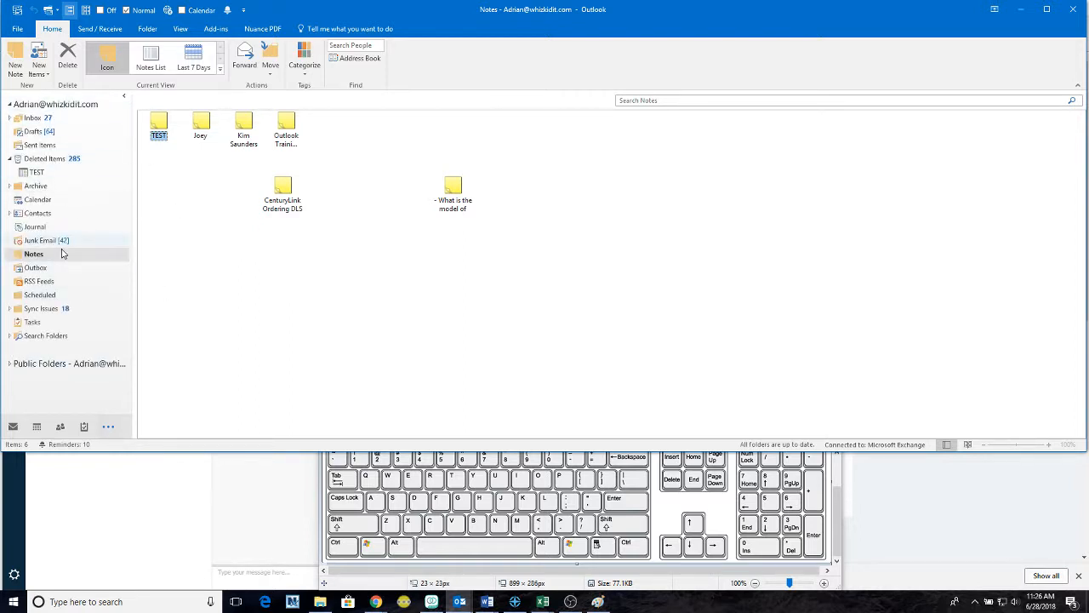
pyautogui.hotkey('ctrl', '2')
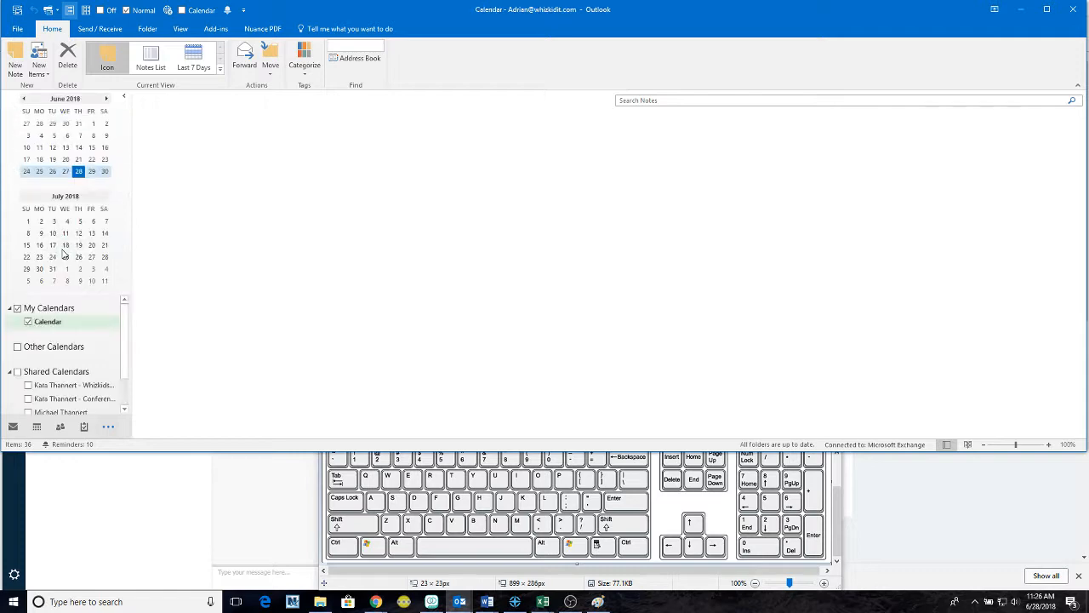
pyautogui.hotkey('ctrl', '6')
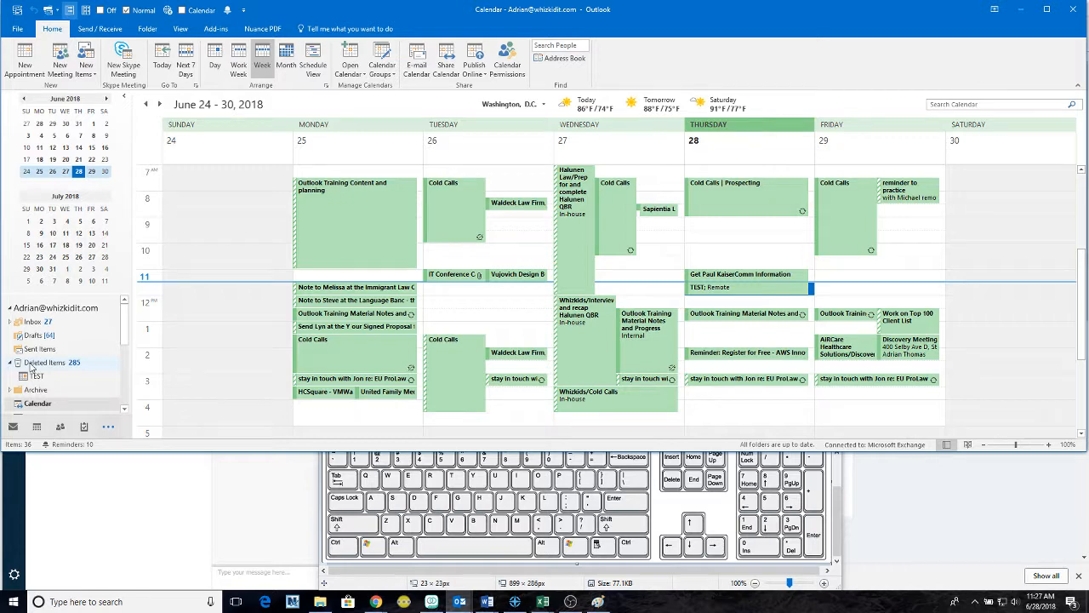
pyautogui.hotkey('ctrl', '1')
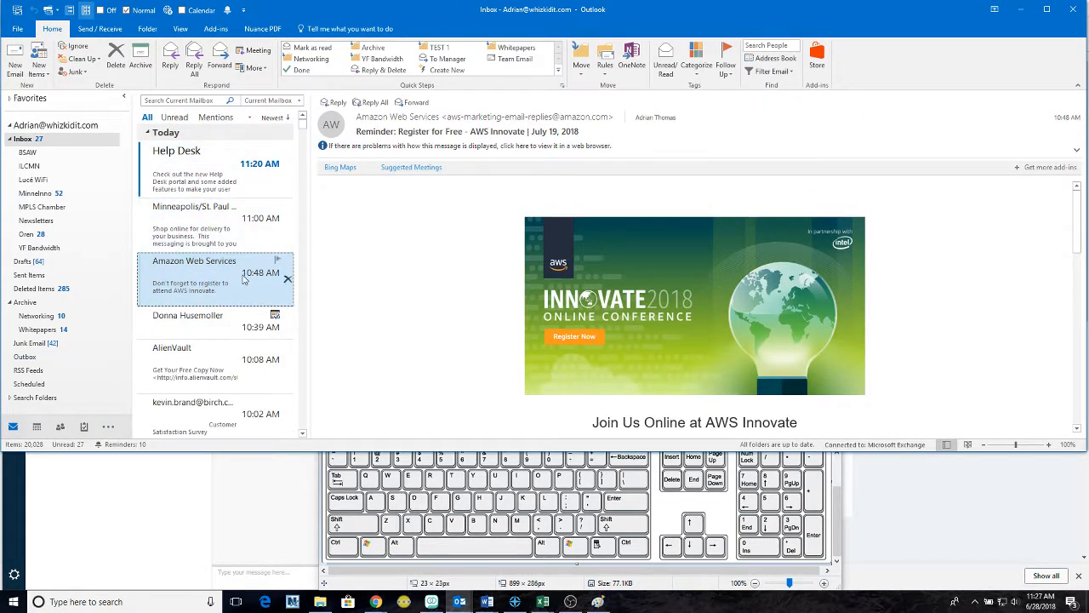
pyautogui.click(425, 262)
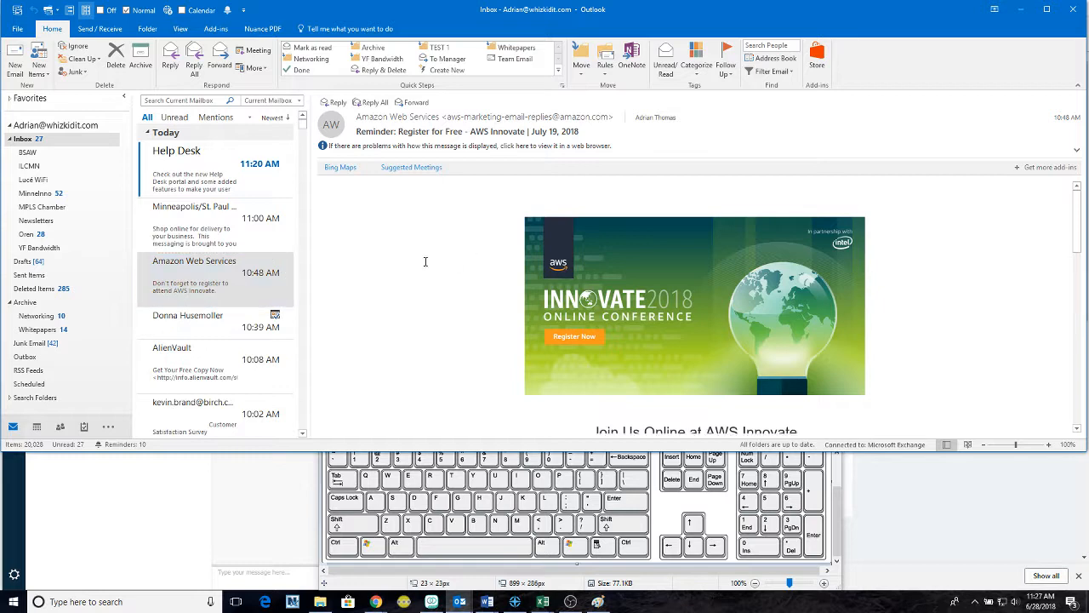
pyautogui.hotkey('ctrl', 'r')
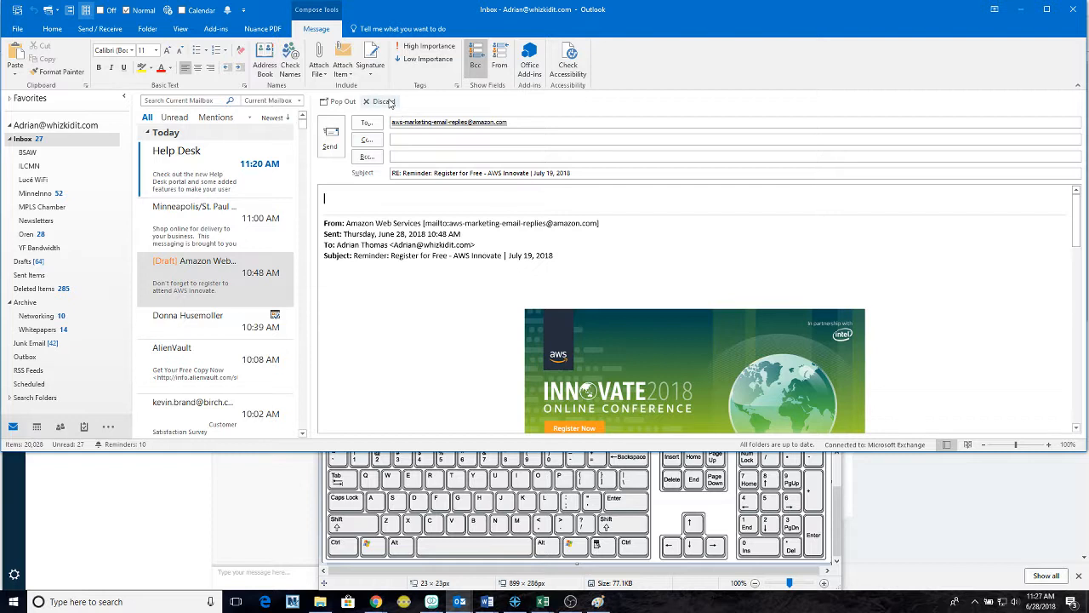
pyautogui.click(384, 102)
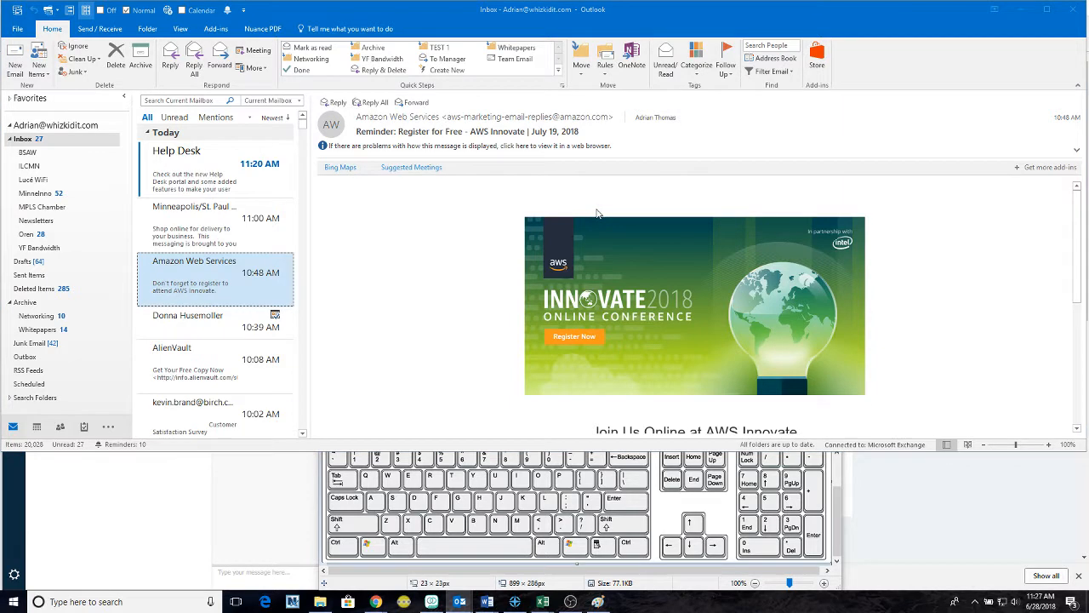
pyautogui.hotkey('ctrl', 'alt', 'r')
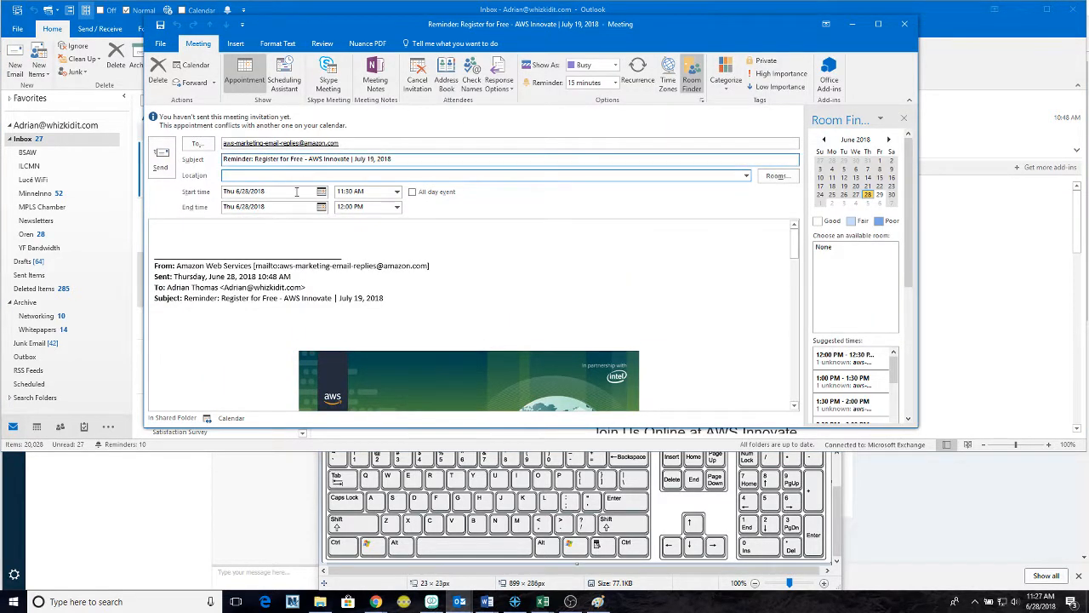
pyautogui.click(905, 29)
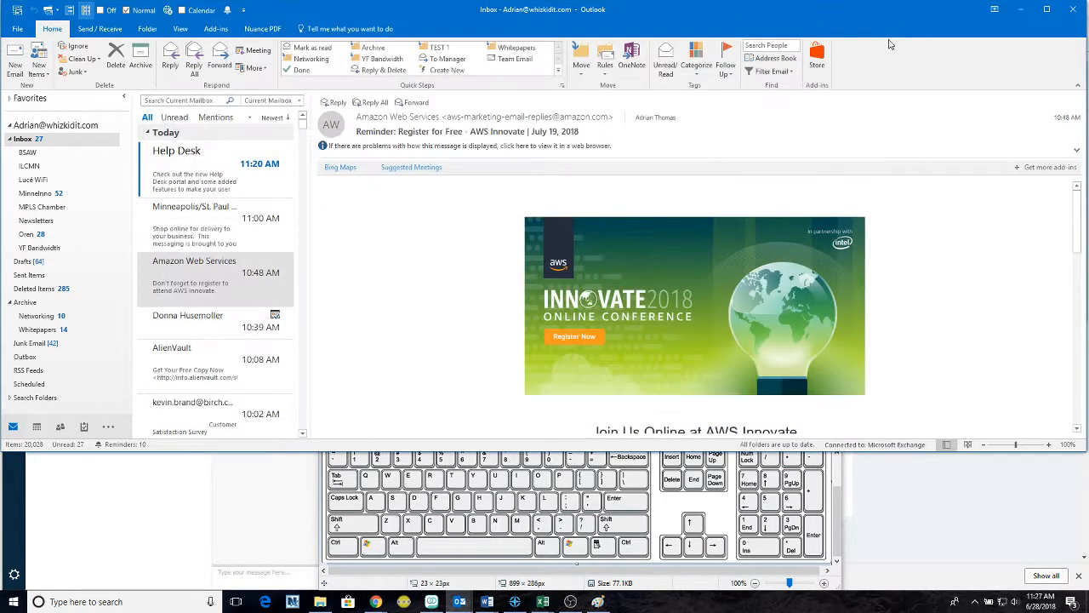
# - Drag the Costco Business Center email onto Calendar, set its date to July 5, and save
pyautogui.click(227, 236)
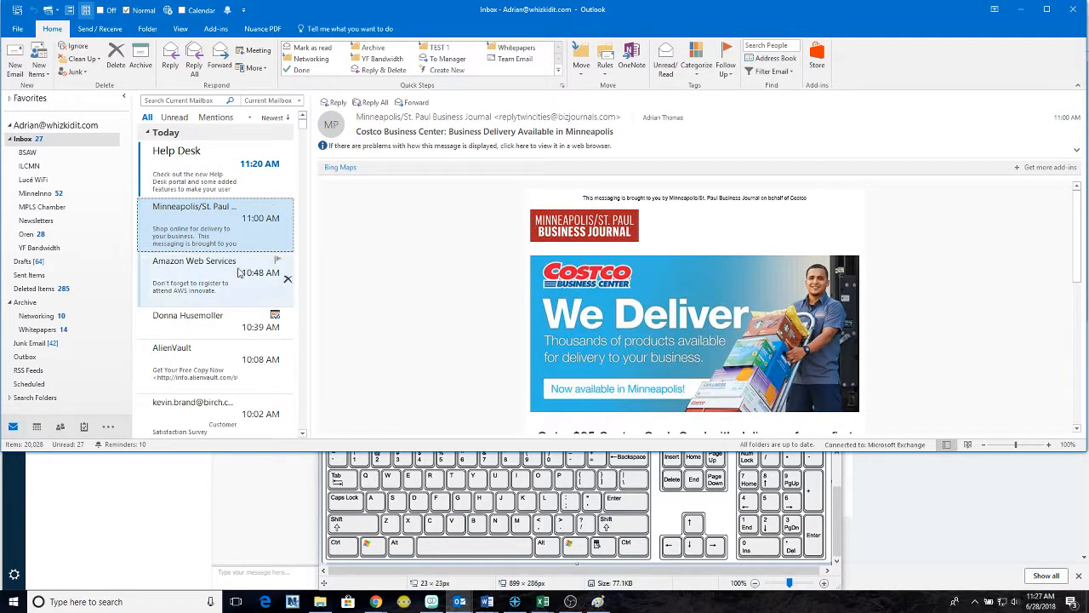
pyautogui.moveTo(194, 210); pyautogui.dragTo(36, 430)
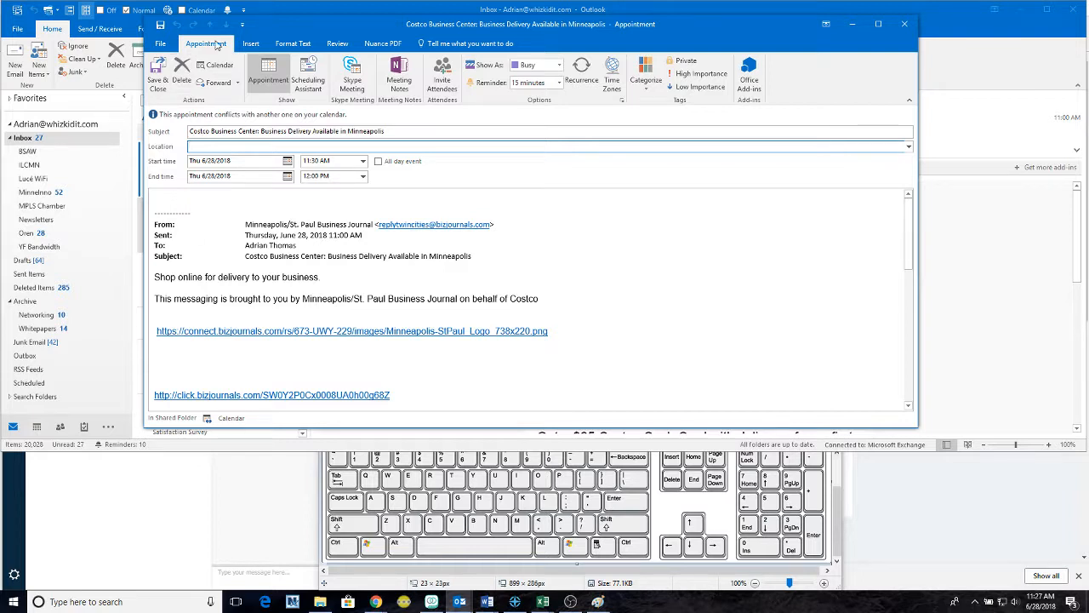
pyautogui.click(205, 145)
pyautogui.scroll(-15, 252, 215)
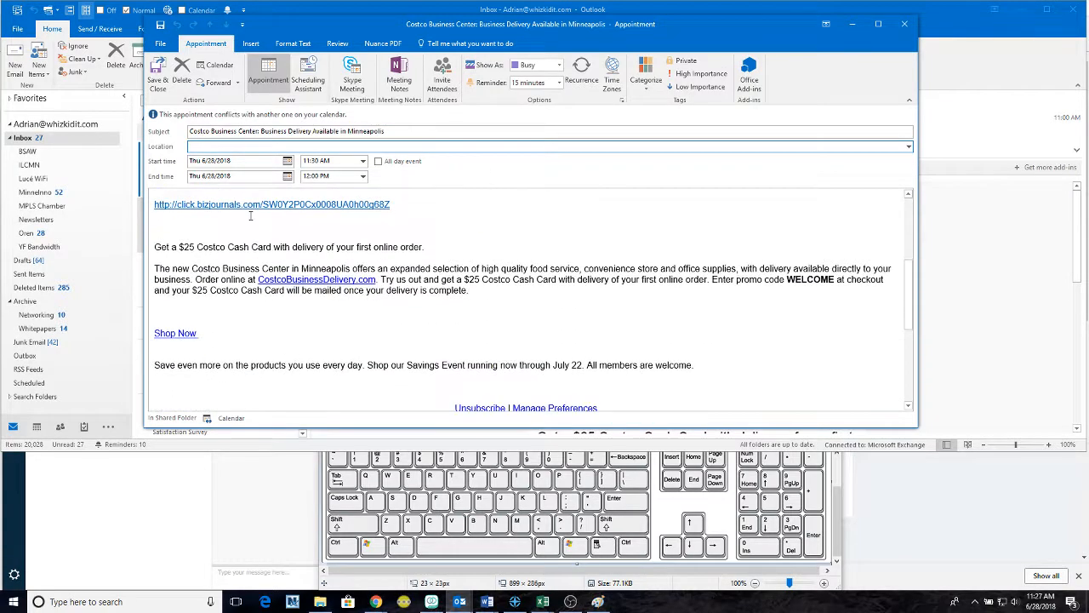
pyautogui.scroll(12, 252, 215)
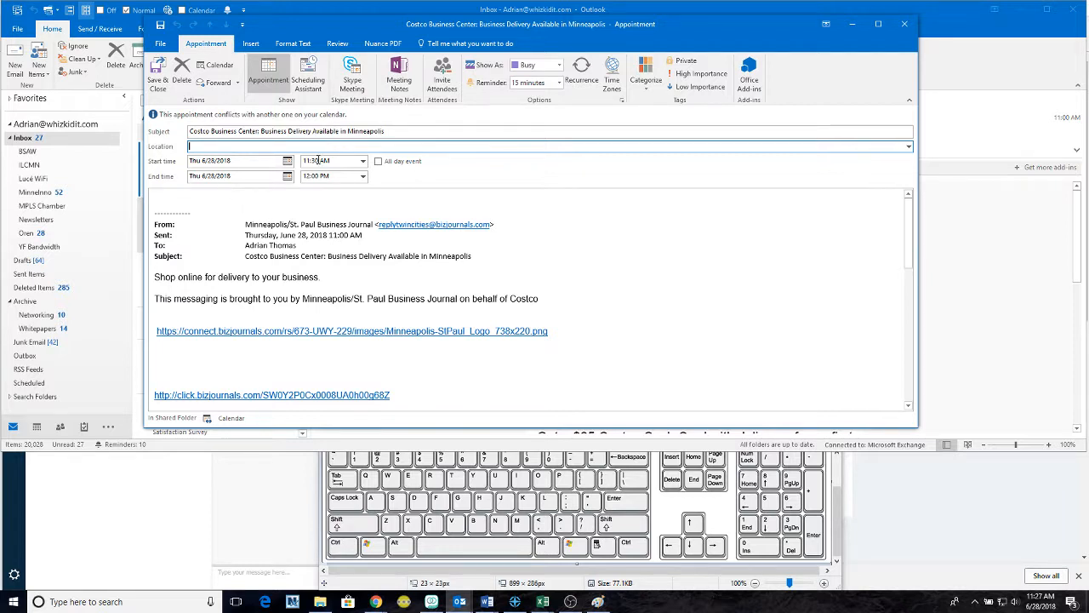
pyautogui.click(287, 161)
pyautogui.click(257, 257)
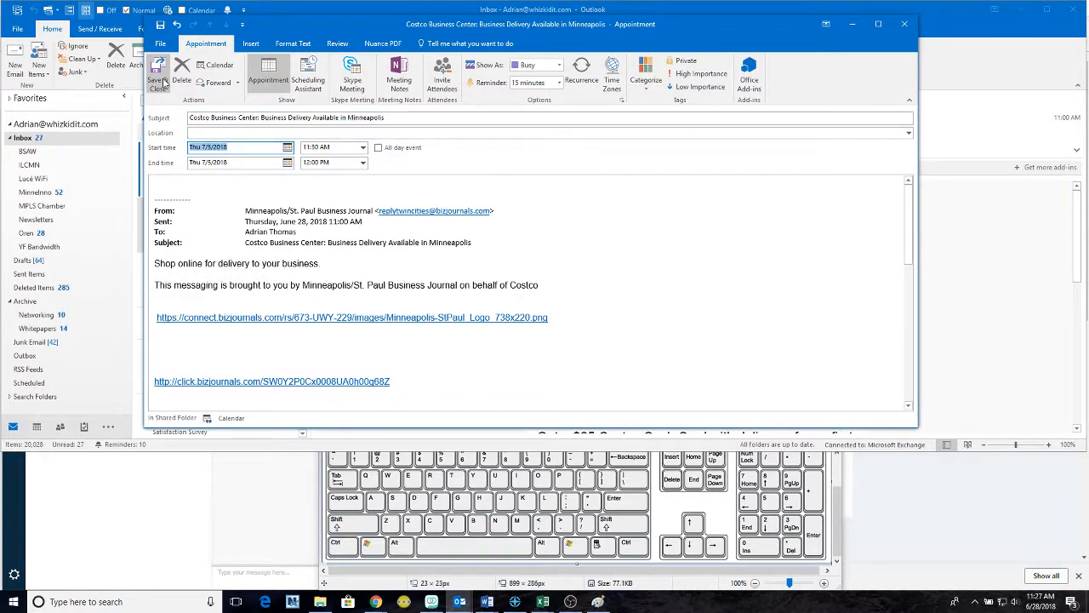
pyautogui.click(159, 82)
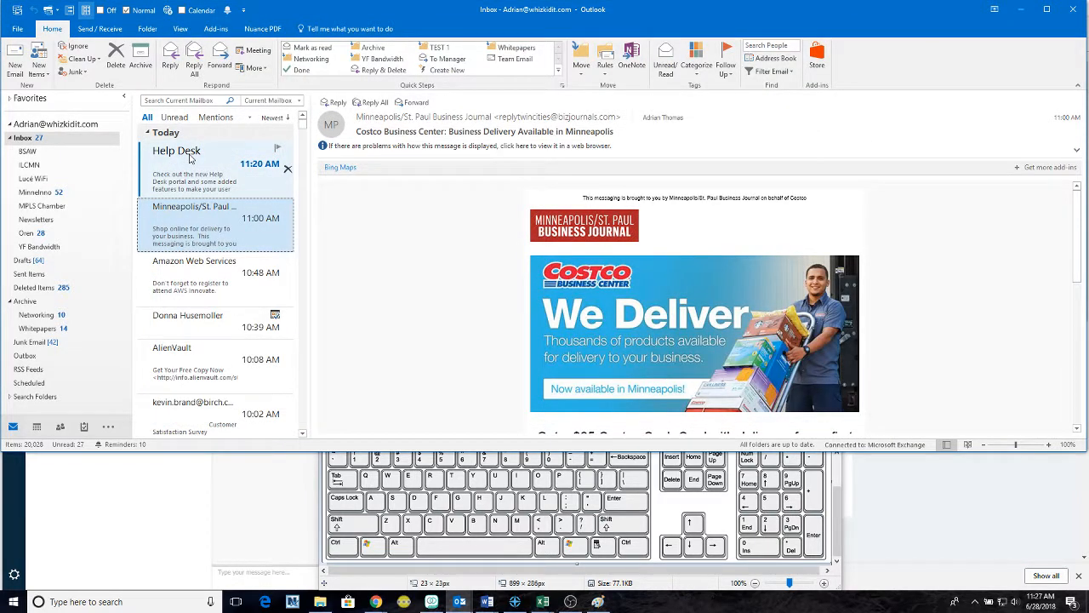
# - Go to the July 1–7 week and delete Thursday's Costco Business Center appointment
pyautogui.hotkey('ctrl', '2')
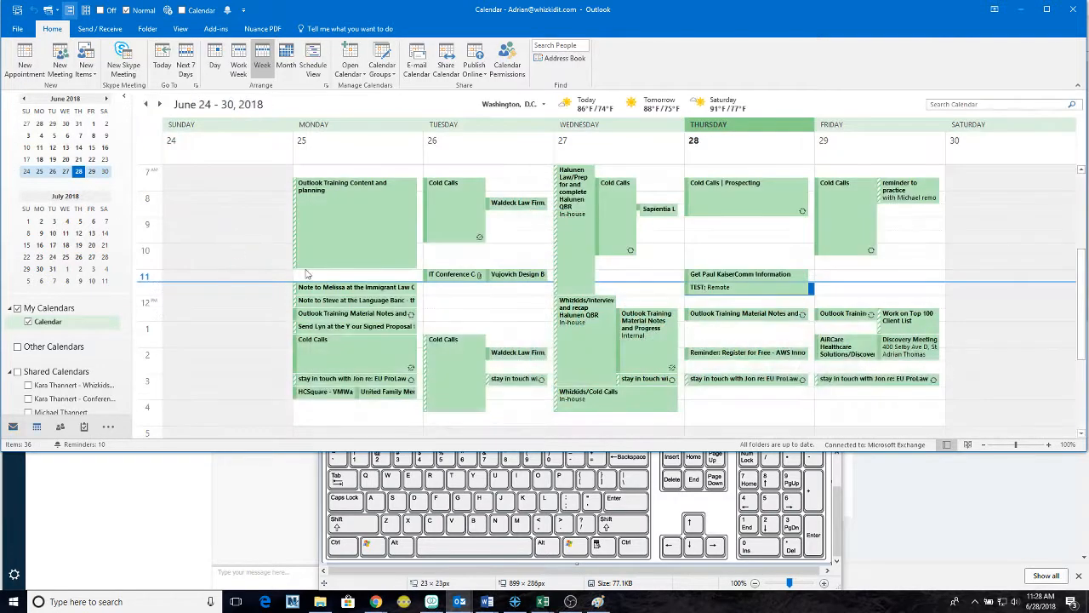
pyautogui.click(159, 103)
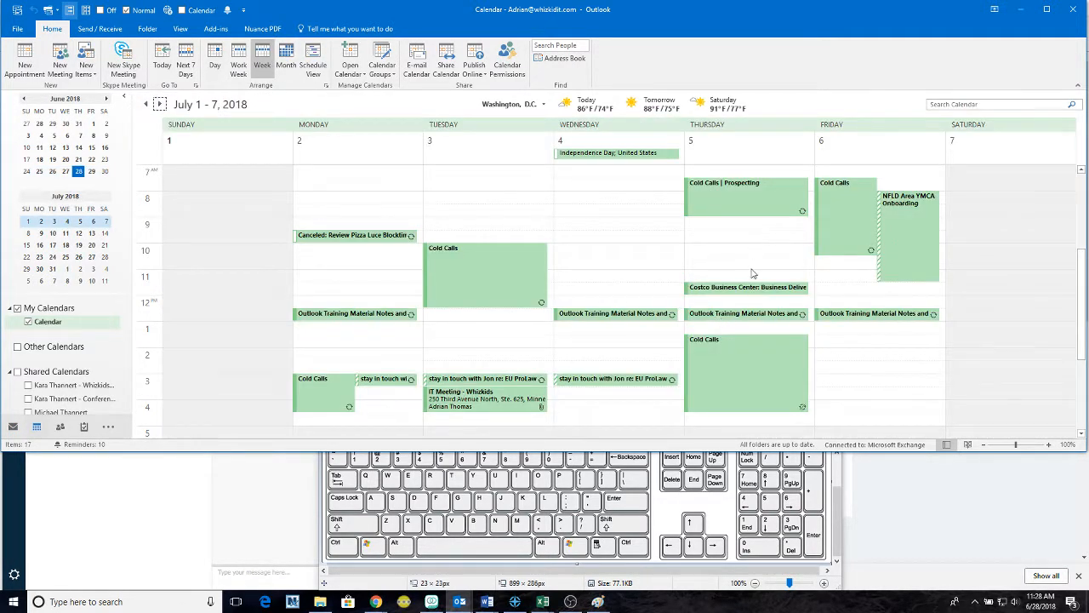
pyautogui.click(752, 293)
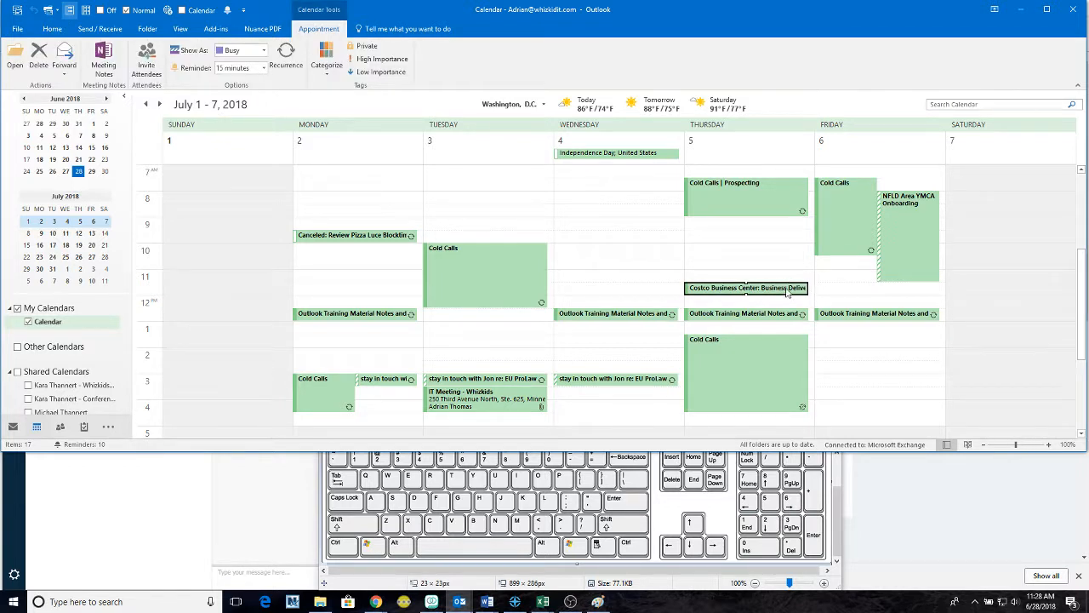
pyautogui.press('Delete')
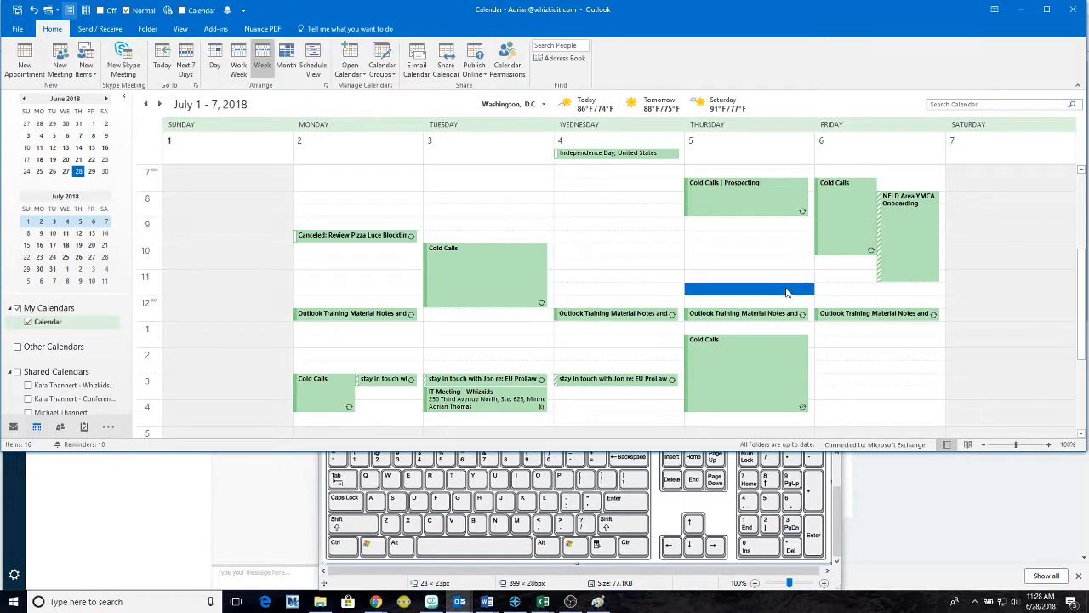
# - Select the empty Thursday time slots, ending on the 11:00 slot
pyautogui.moveTo(782, 277); pyautogui.dragTo(776, 223)
pyautogui.click(774, 249)
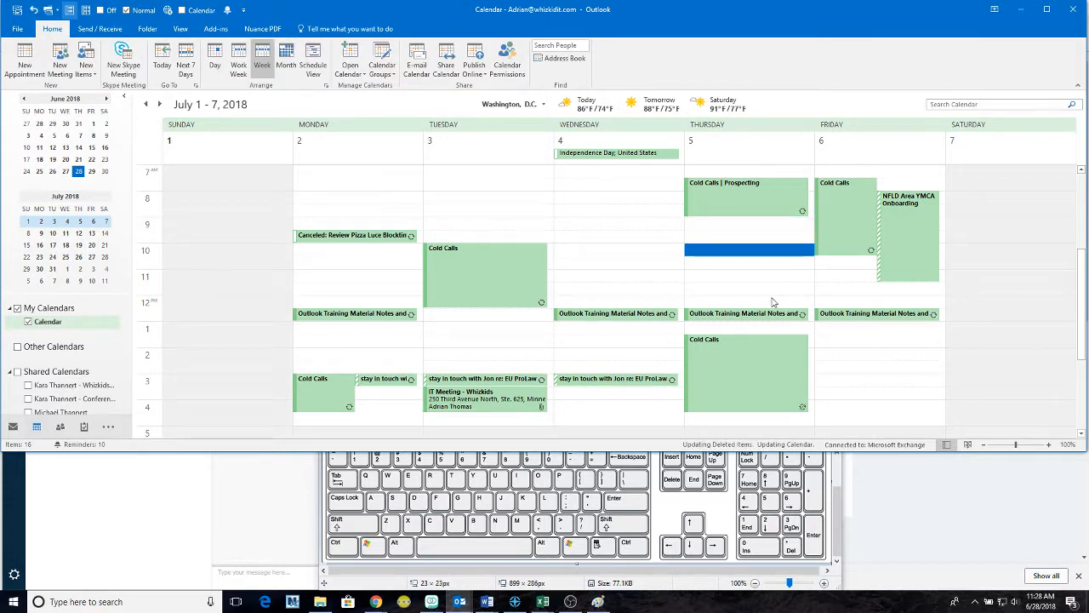
pyautogui.moveTo(772, 300); pyautogui.dragTo(771, 241)
pyautogui.click(768, 236)
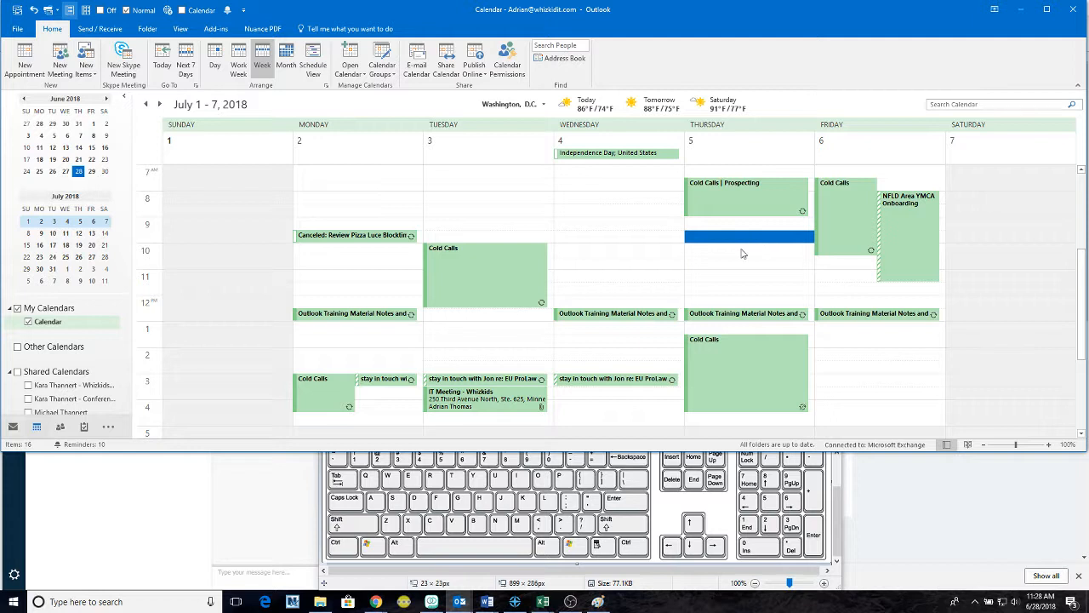
pyautogui.click(728, 276)
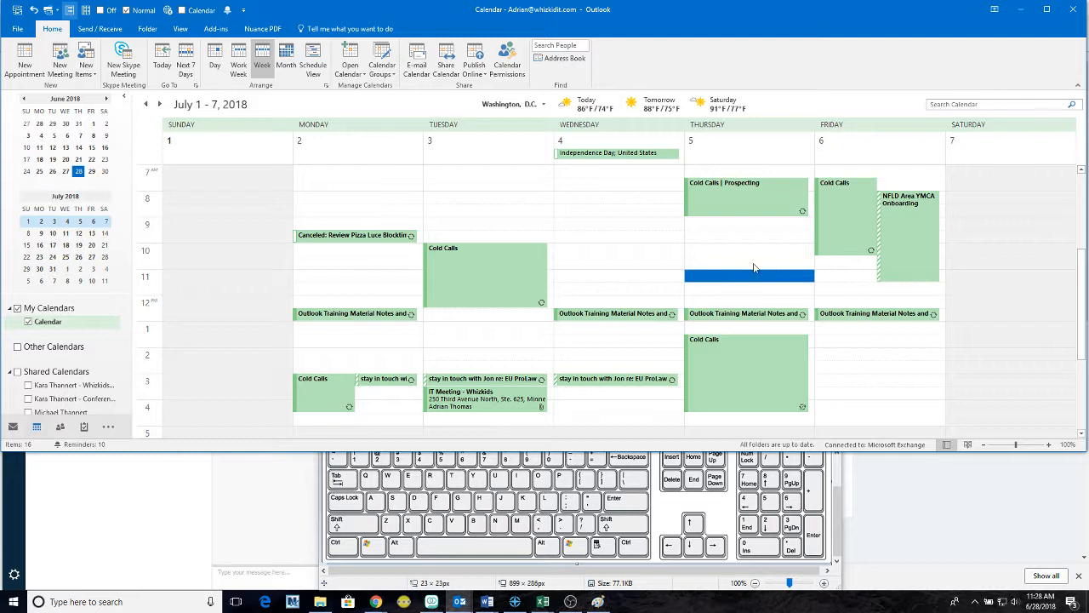
# - Drag the Costco Business Center message from Deleted Items onto Calendar as an appointment
pyautogui.click(14, 428)
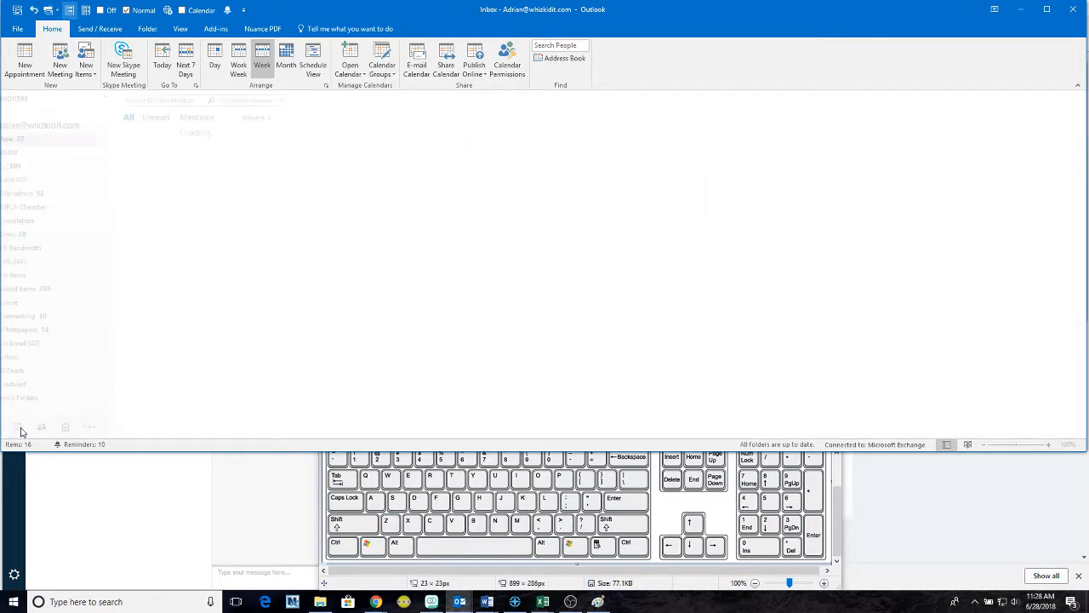
pyautogui.click(29, 289)
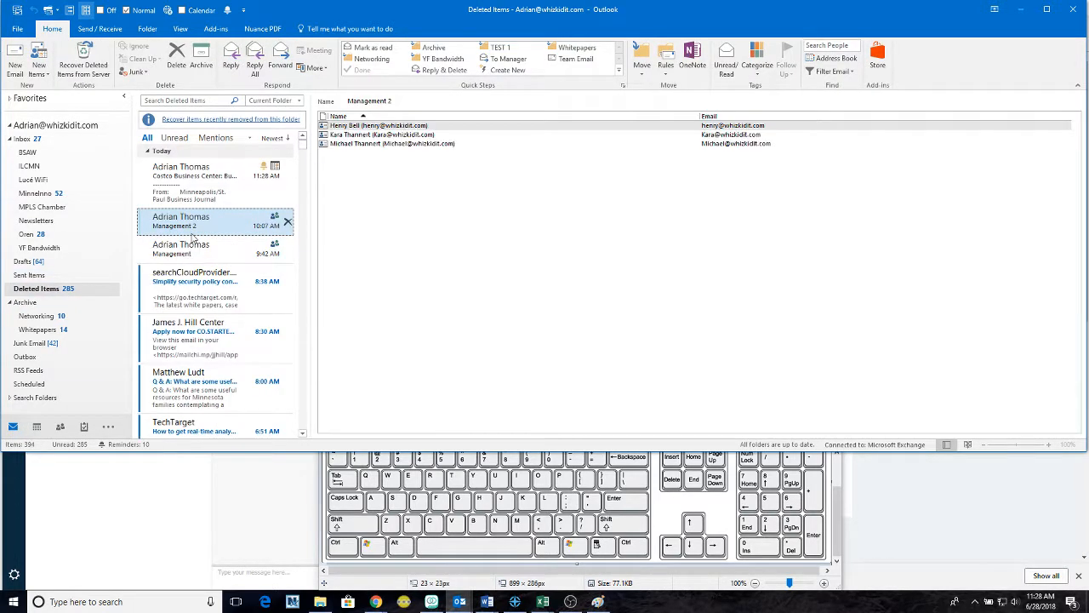
pyautogui.click(187, 184)
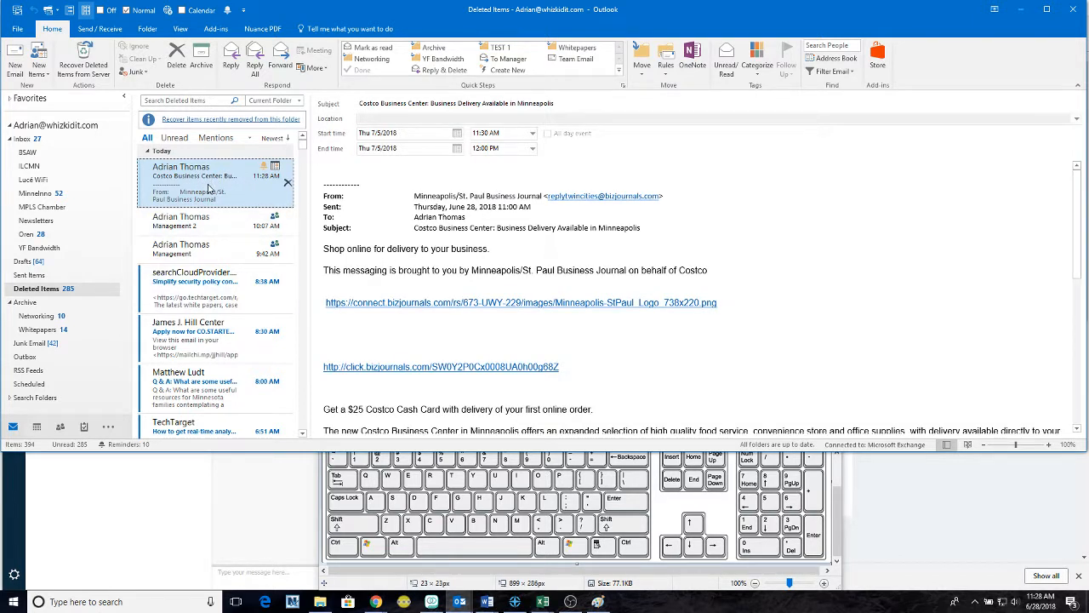
pyautogui.moveTo(194, 184); pyautogui.dragTo(35, 427)
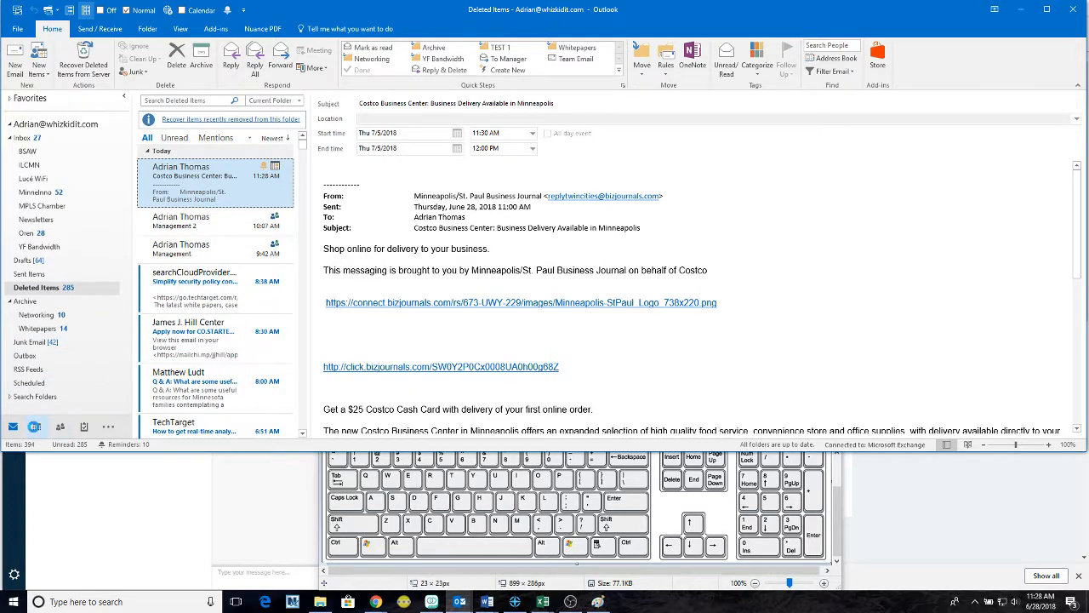
# - Find the Costco appointment on Thursday in the July 1–7 week and delete it
pyautogui.click(36, 427)
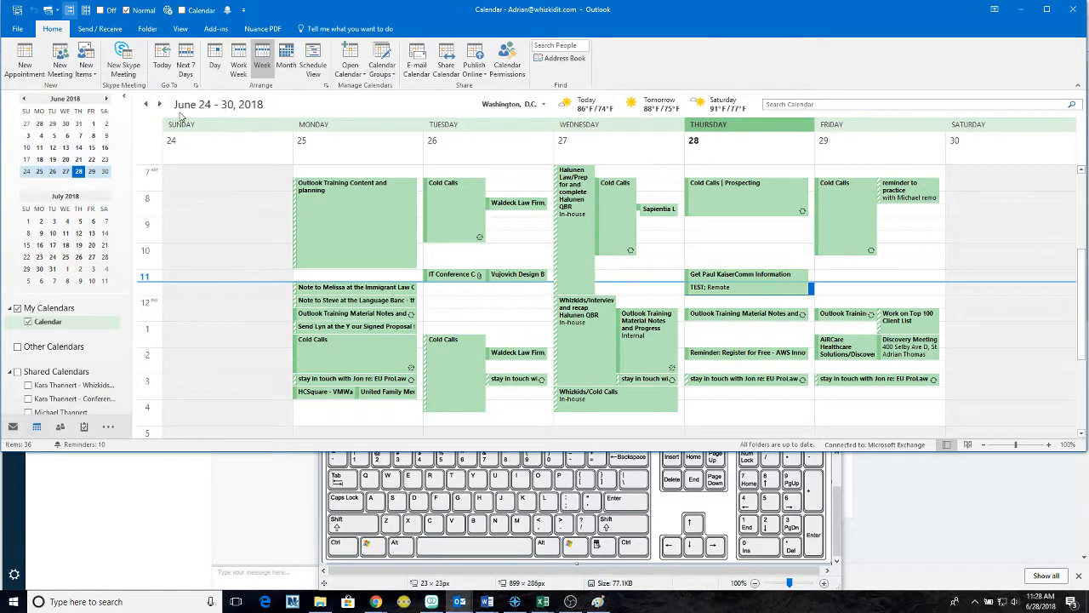
pyautogui.click(160, 105)
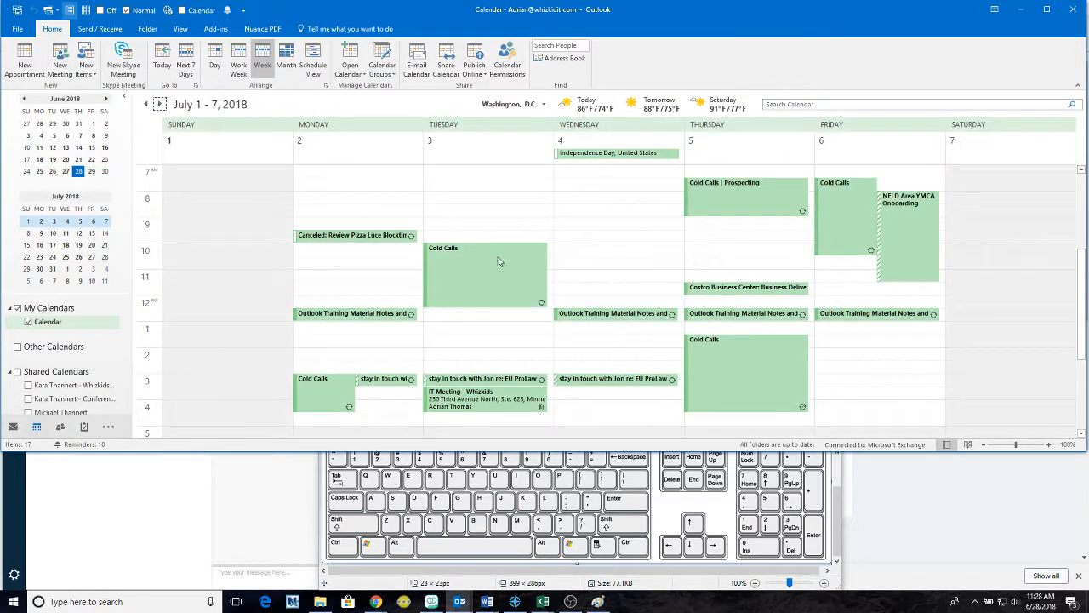
pyautogui.click(748, 288)
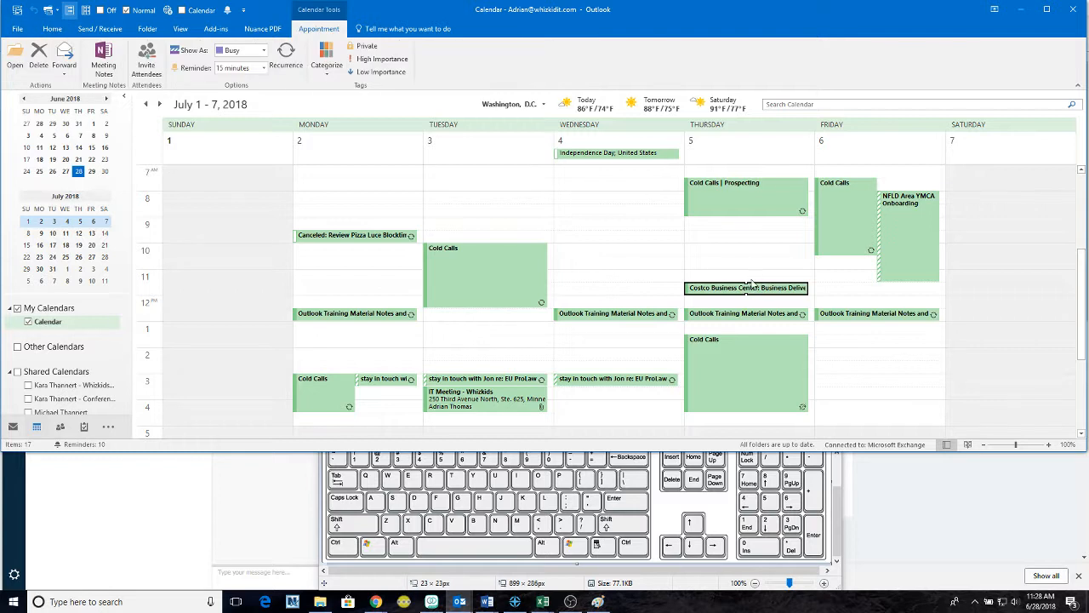
pyautogui.moveTo(746, 277)
pyautogui.mouseDown()
pyautogui.moveTo(746, 240)
pyautogui.moveTo(745, 281)
pyautogui.mouseUp()
pyautogui.click(744, 290)
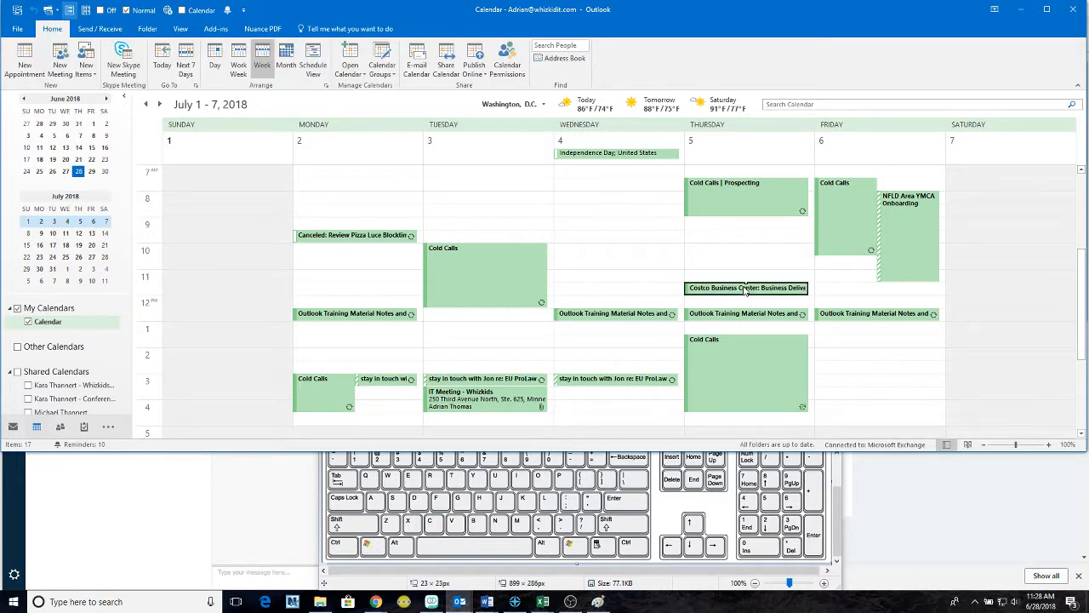
pyautogui.press('Delete')
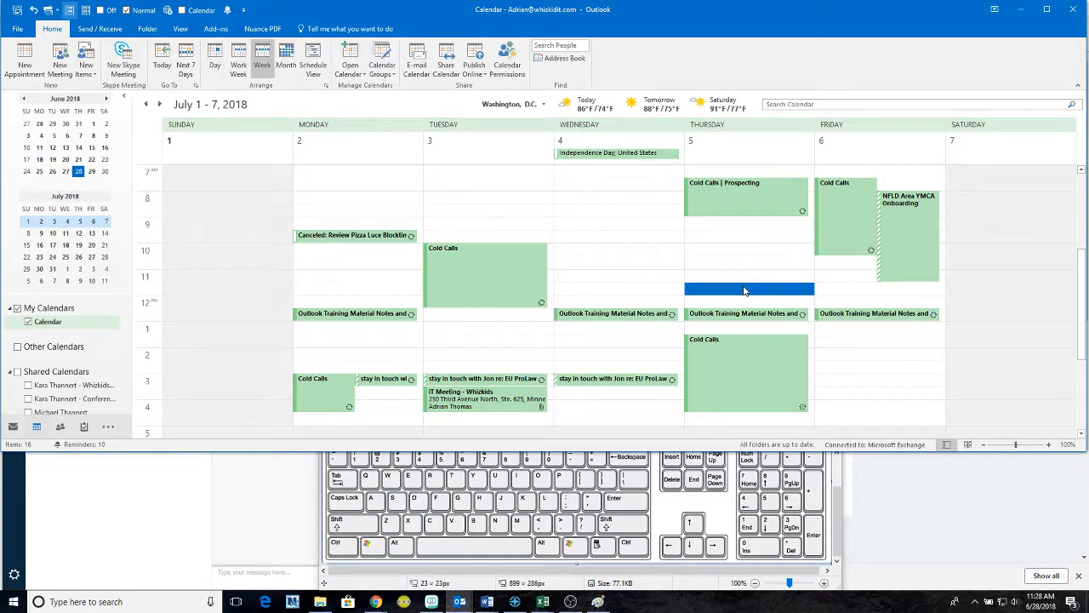
pyautogui.click(733, 265)
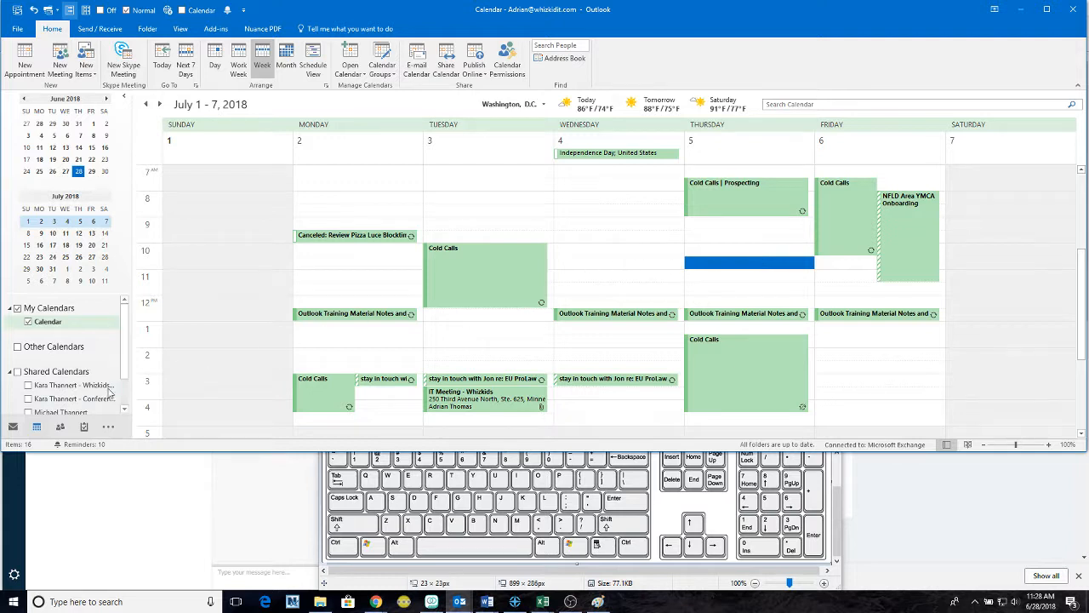
# - Return to Deleted Items and try moving the Costco message to another folder
pyautogui.click(13, 426)
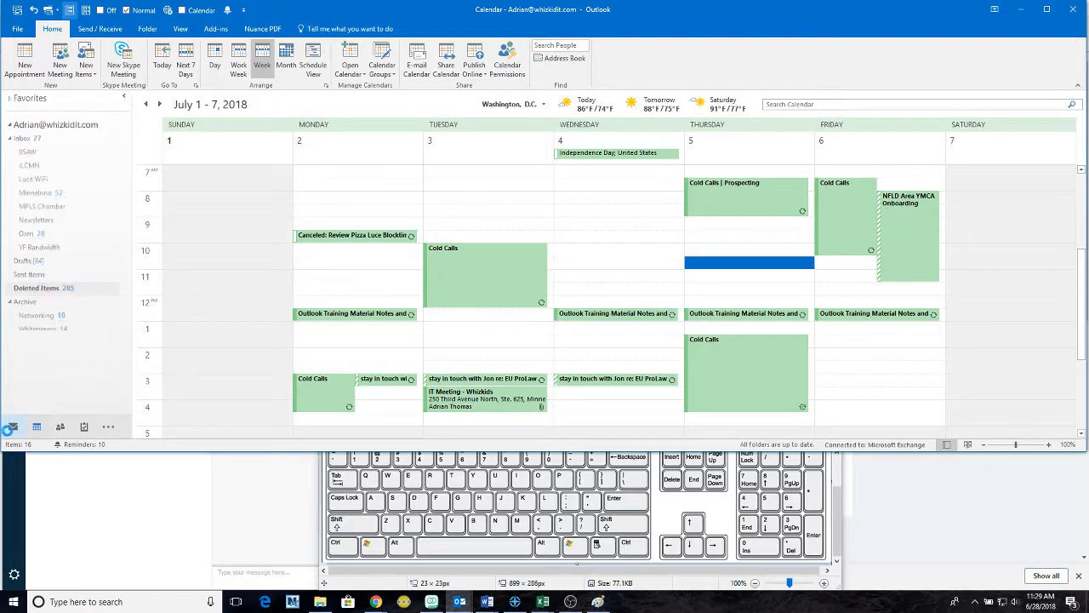
pyautogui.click(43, 288)
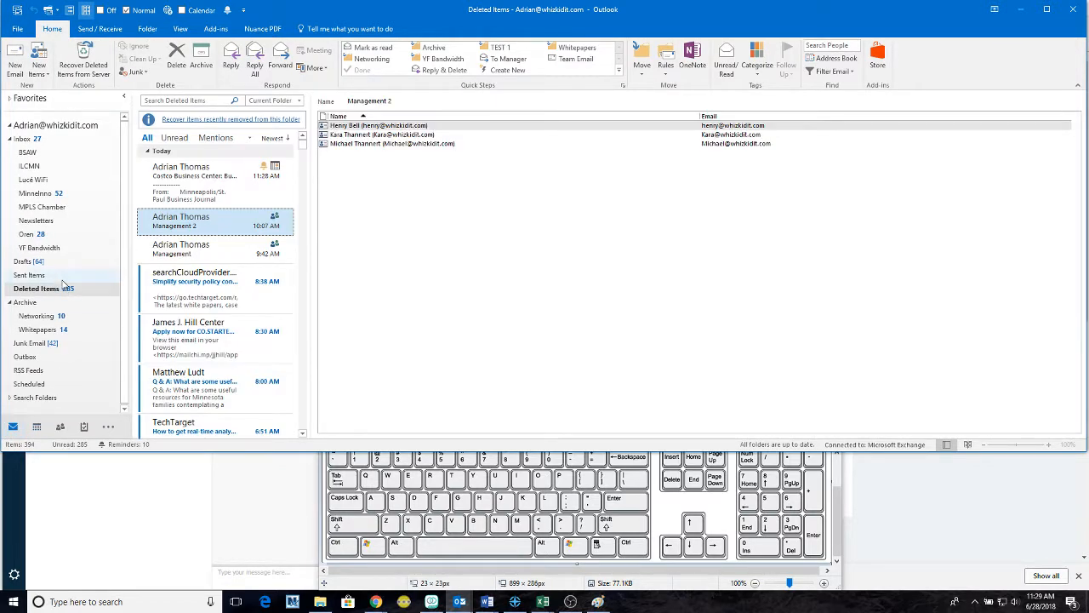
pyautogui.click(210, 194)
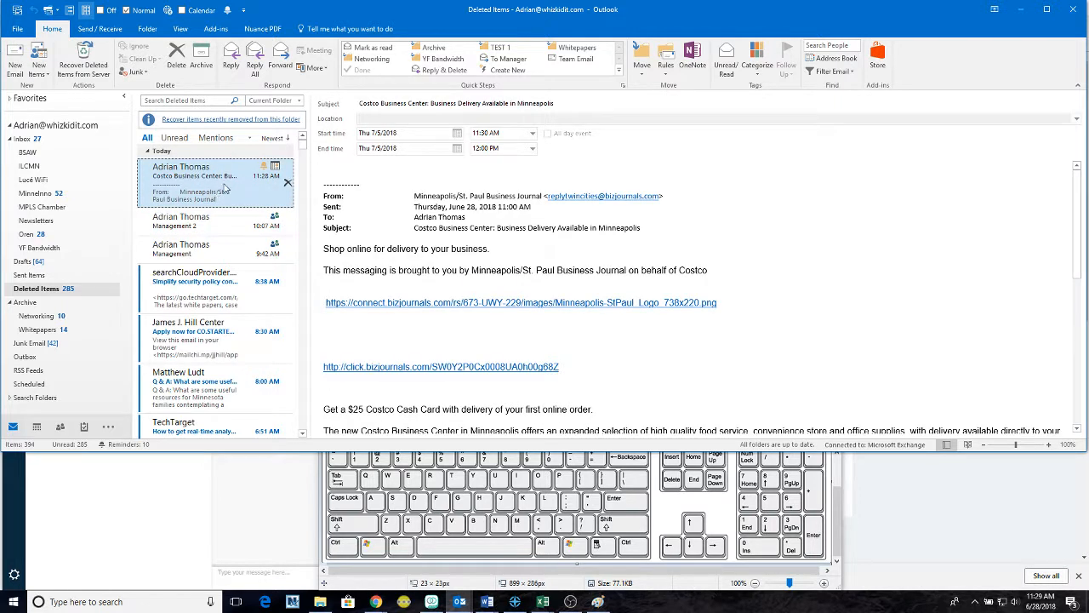
pyautogui.moveTo(212, 186); pyautogui.dragTo(185, 185)
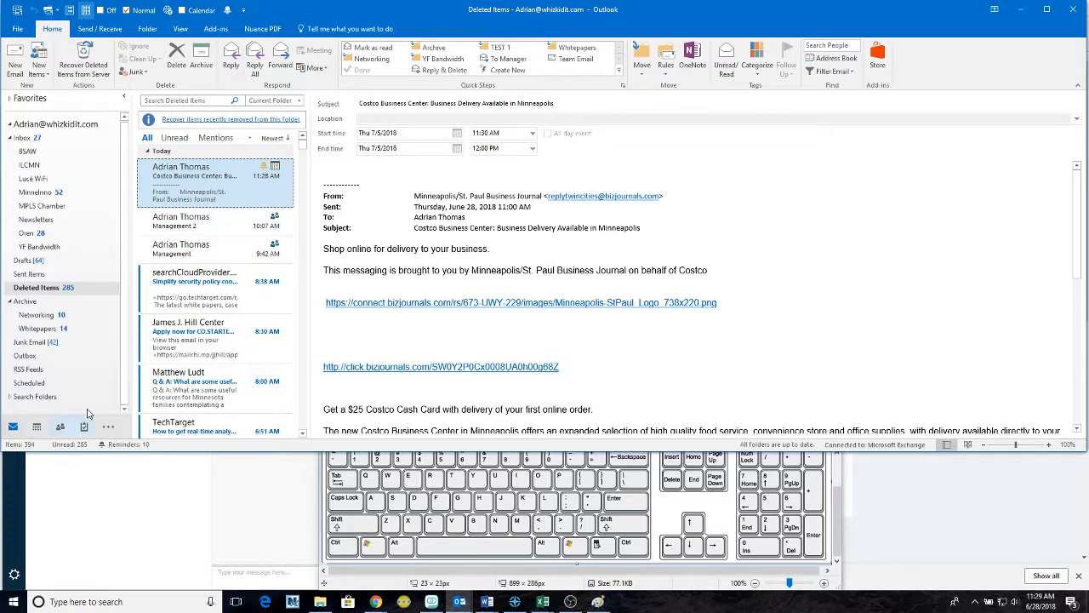
pyautogui.moveTo(60, 430)
# - Switch to People and create a new contact group
pyautogui.click(60, 426)
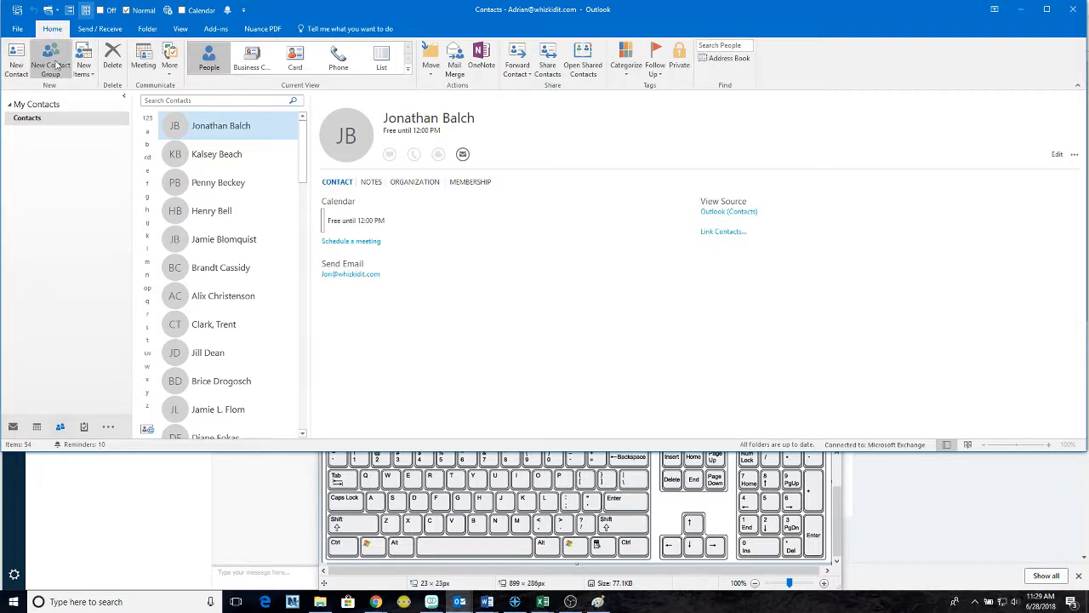
pyautogui.click(53, 67)
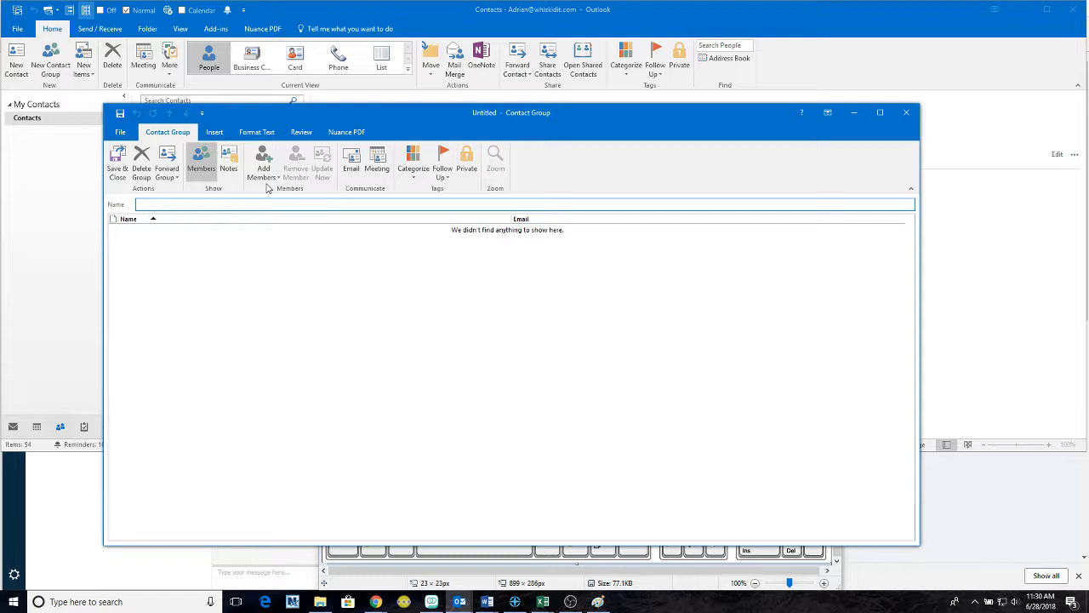
# - Name the new contact group 'Whizkids Management' and choose Add Members from Outlook Contacts
pyautogui.write('Whizkids Management')
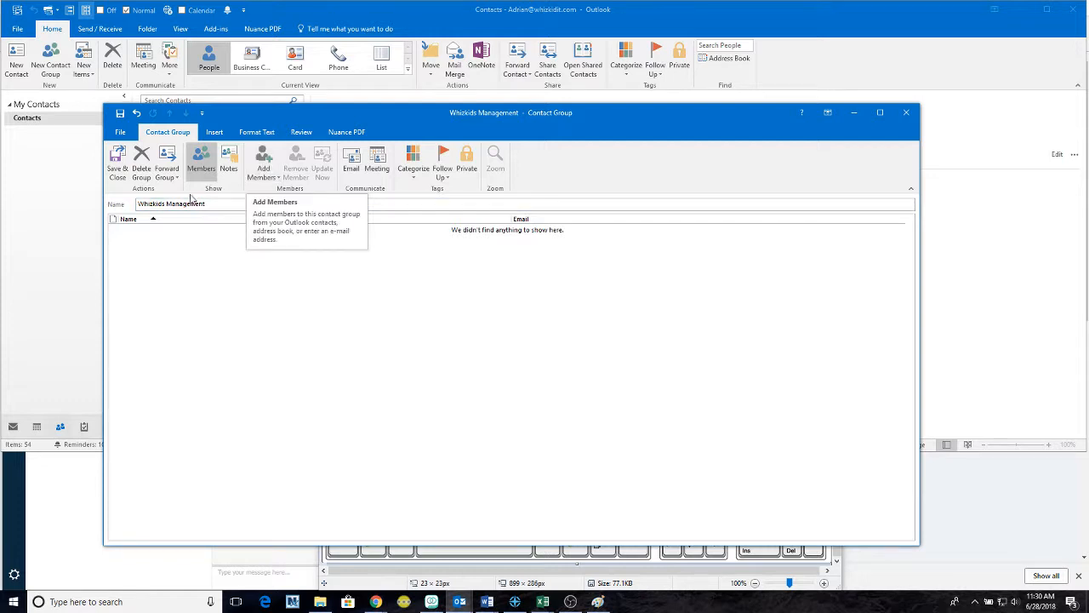
pyautogui.click(261, 170)
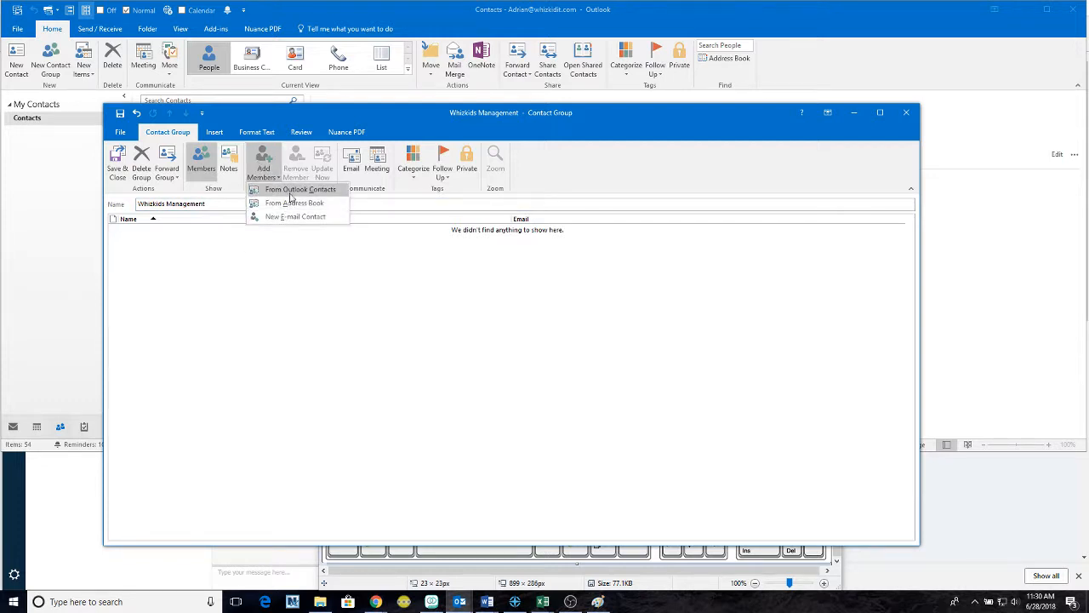
pyautogui.click(289, 190)
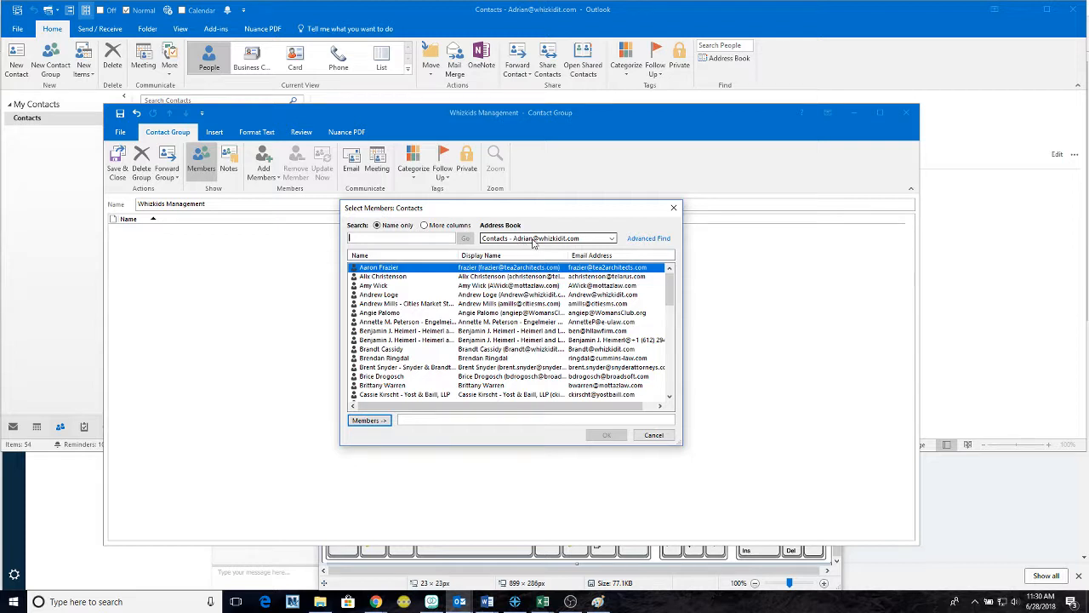
# - Switch the member picker's address book to the Global Address List
pyautogui.click(611, 239)
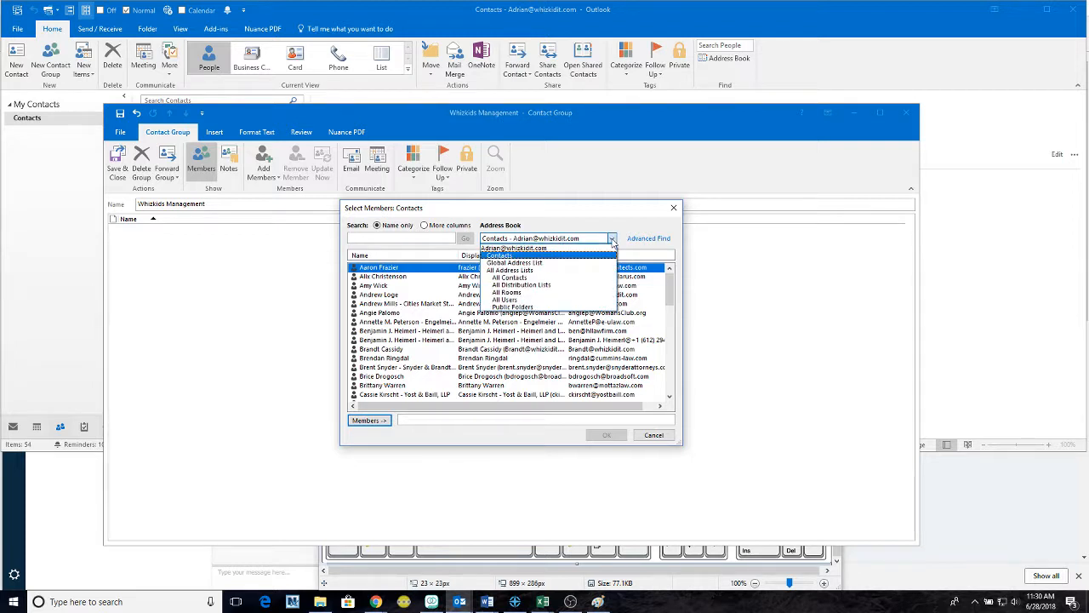
pyautogui.click(553, 248)
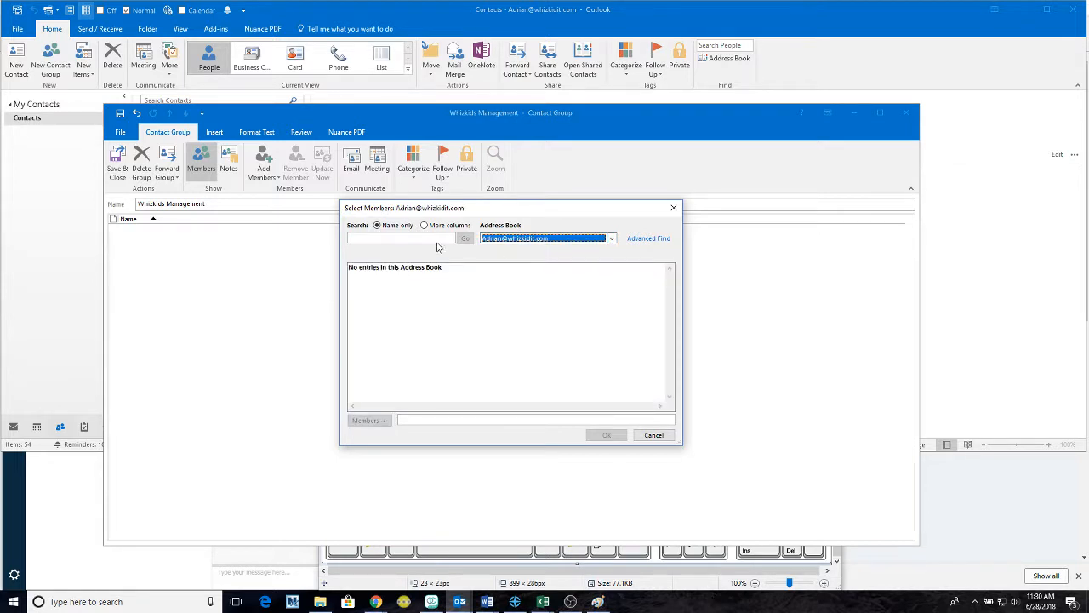
pyautogui.click(605, 239)
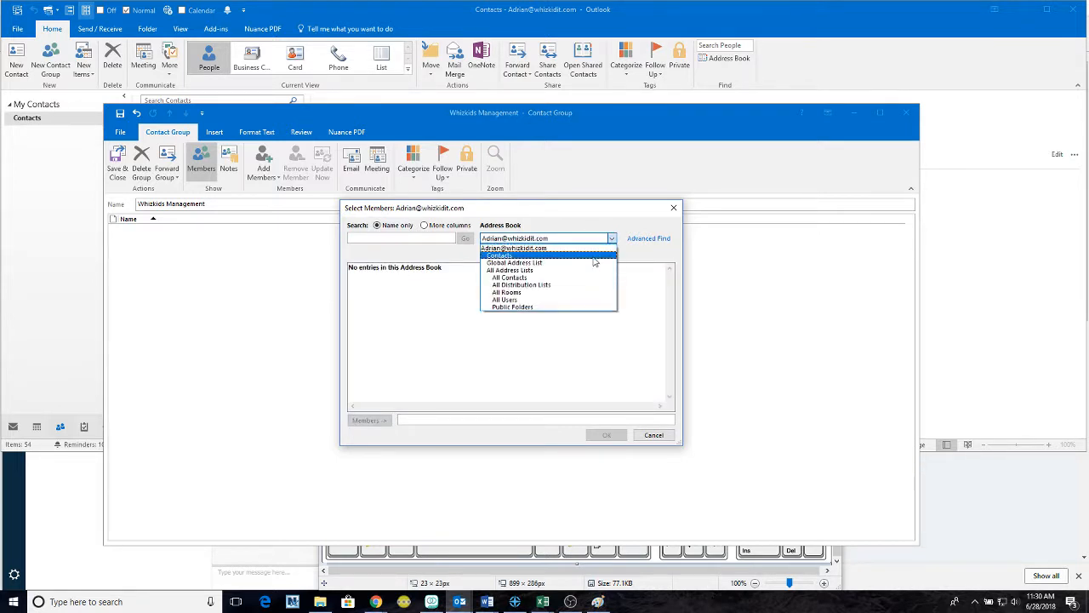
pyautogui.click(594, 257)
pyautogui.click(610, 239)
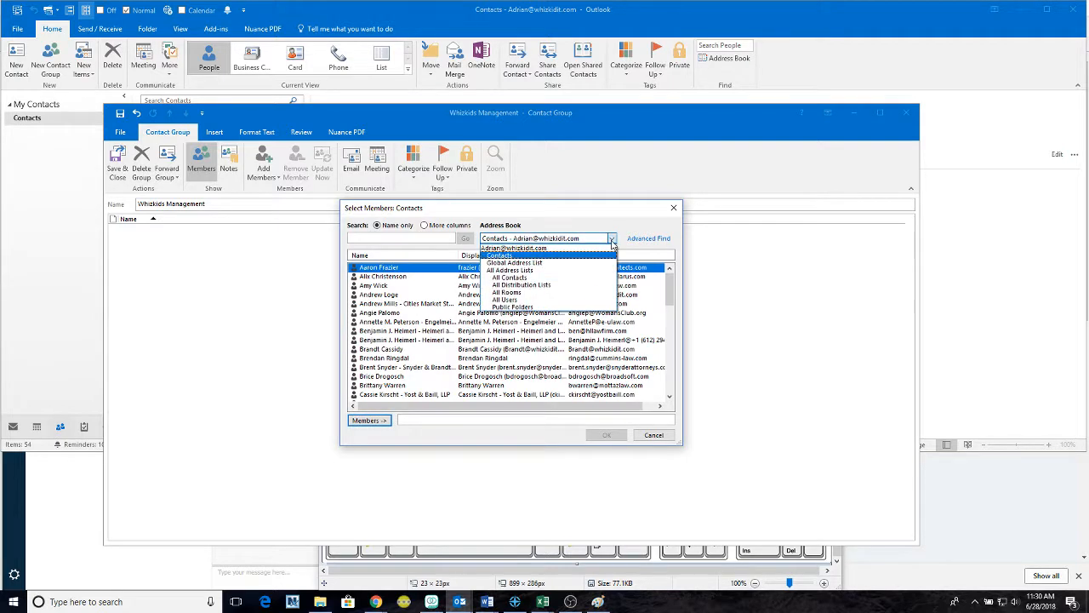
pyautogui.click(598, 265)
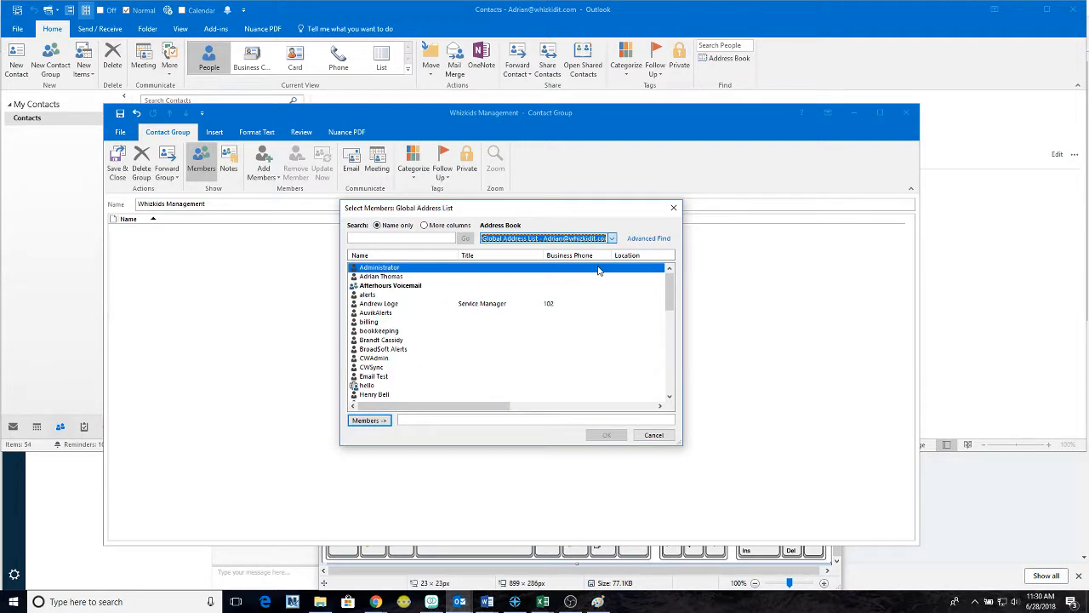
# - Search for three colleagues by name, add each to Members, and confirm
pyautogui.click(430, 240)
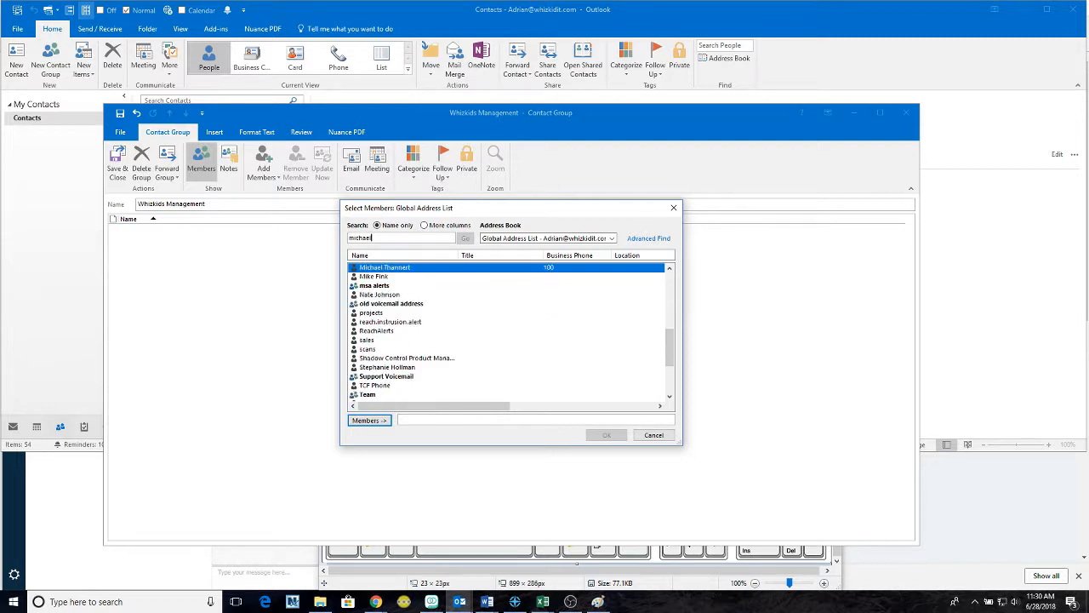
pyautogui.press('Return')
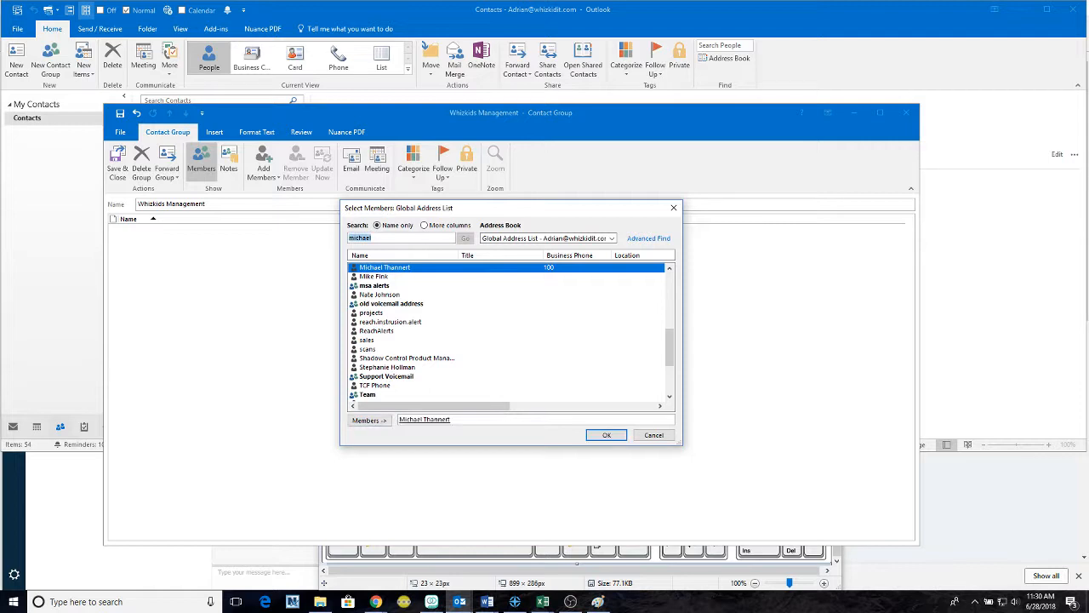
pyautogui.write('kara')
pyautogui.press('Return')
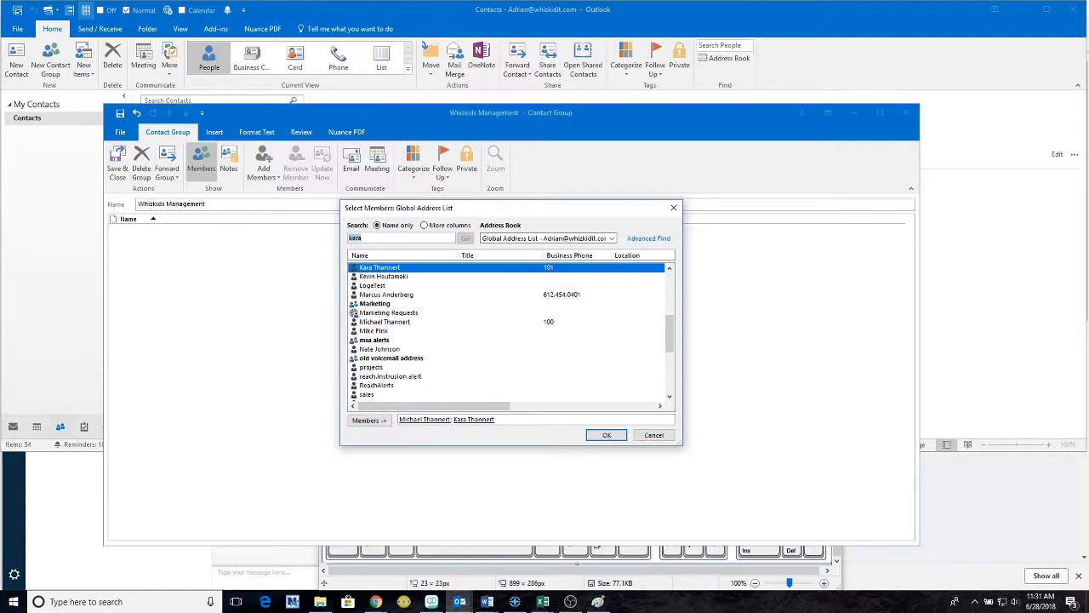
pyautogui.write('andrew')
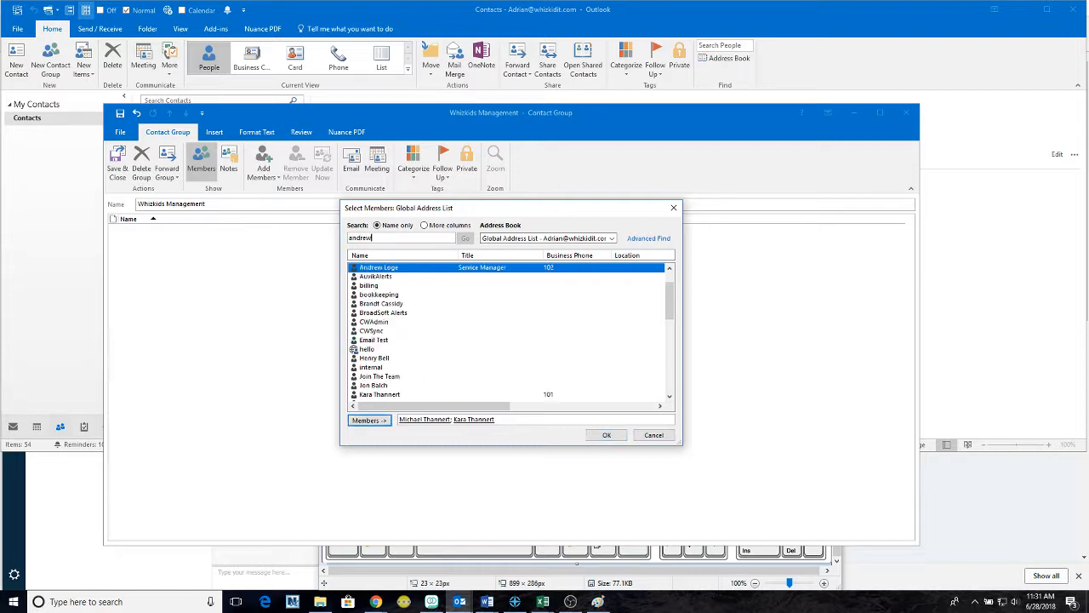
pyautogui.press('Return')
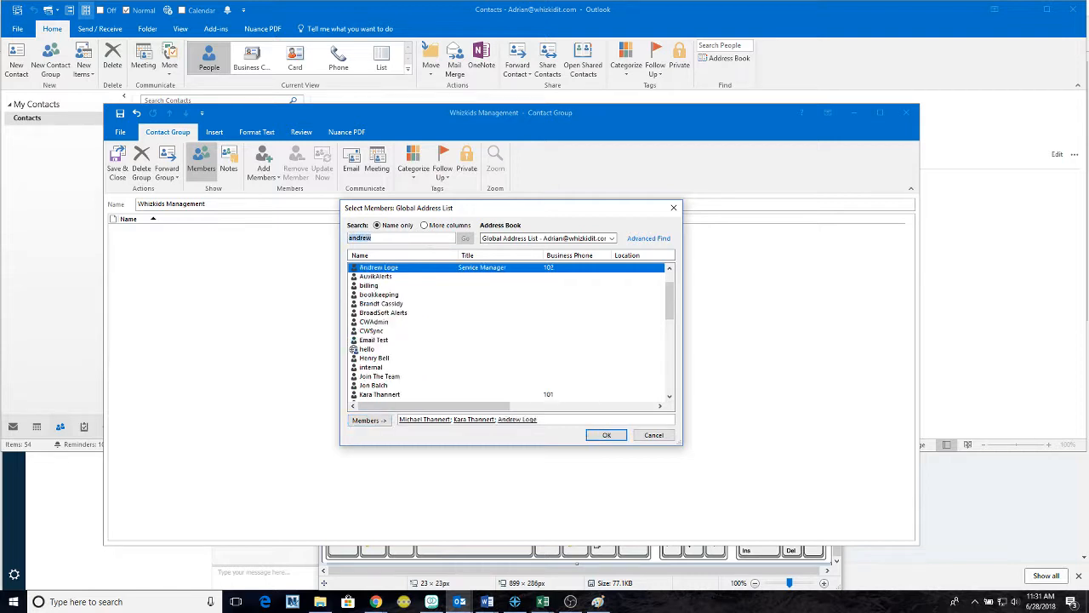
pyautogui.click(608, 435)
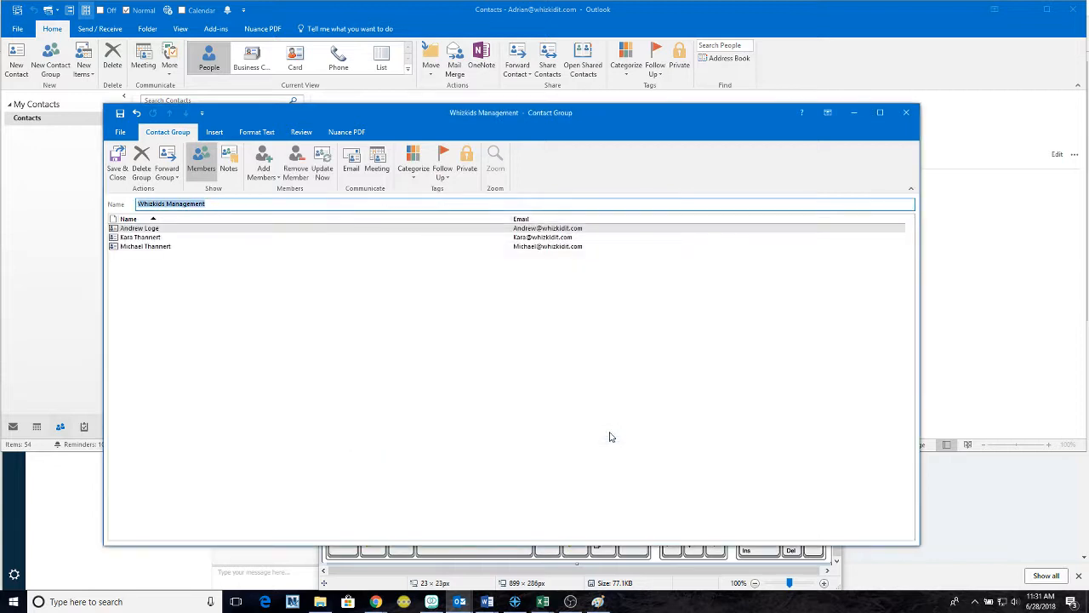
# - Select the second member, then Save & Close the Whizkids Management group
pyautogui.click(199, 238)
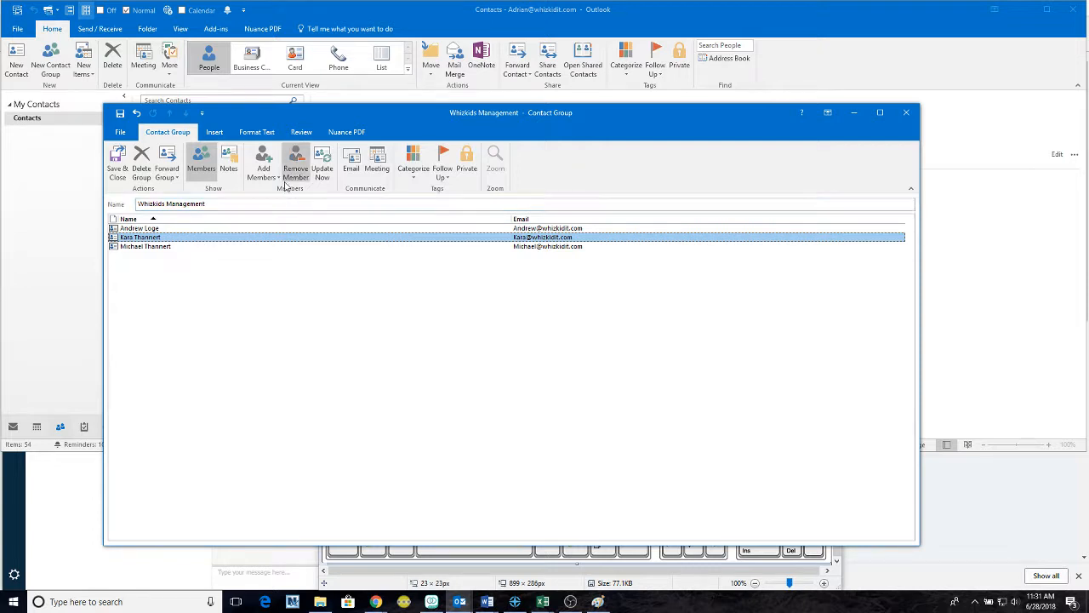
pyautogui.click(117, 166)
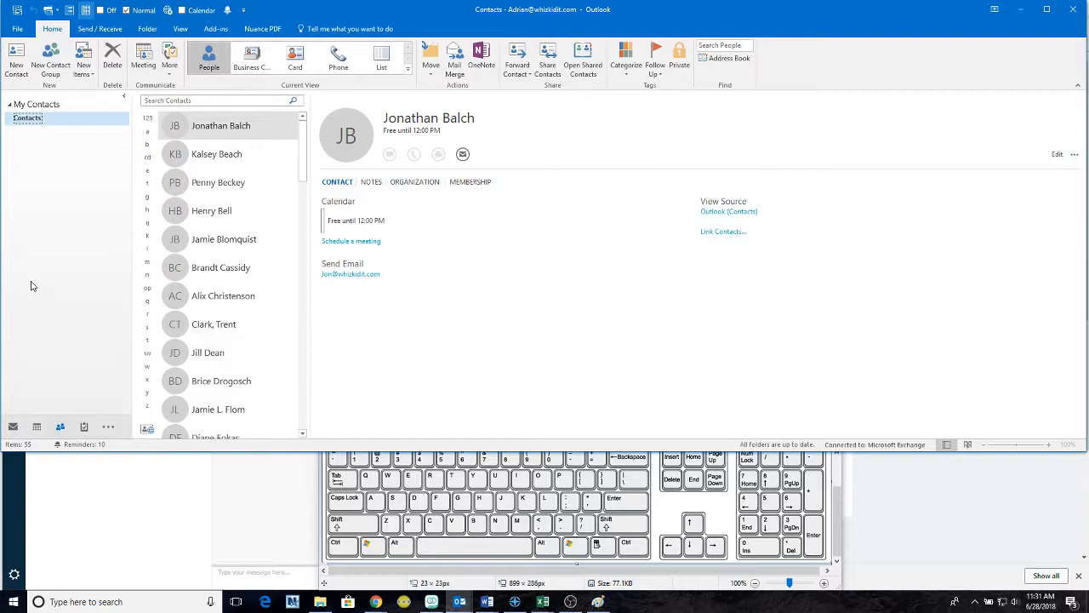
# - Start a new email and autocomplete 'whizkids ma' to address it to Whizkids Management
pyautogui.hotkey('ctrl', 'shift', 'm')
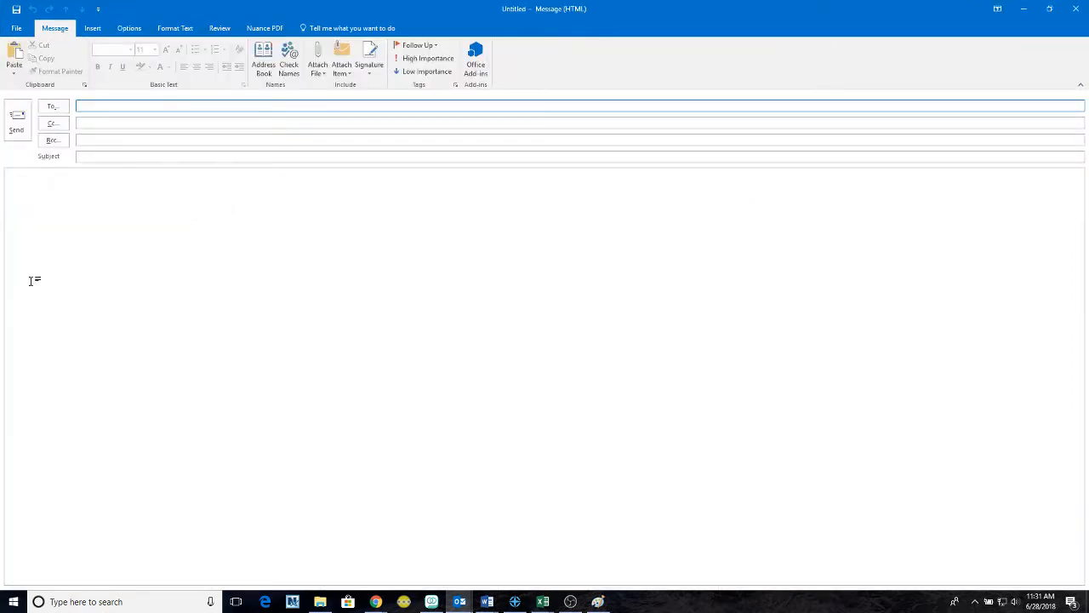
pyautogui.write('whi')
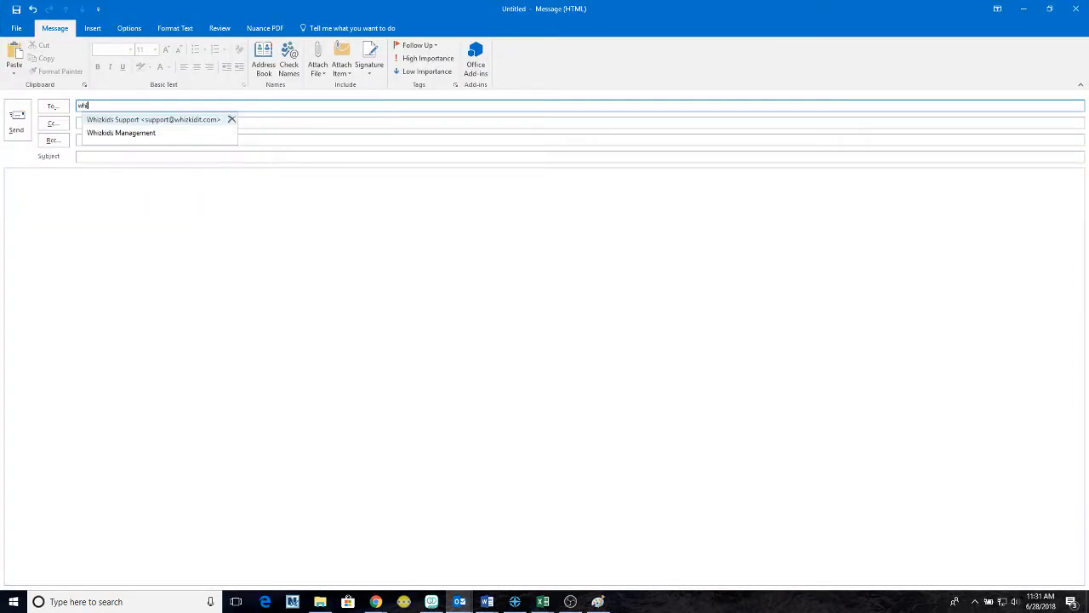
pyautogui.write('zkids man')
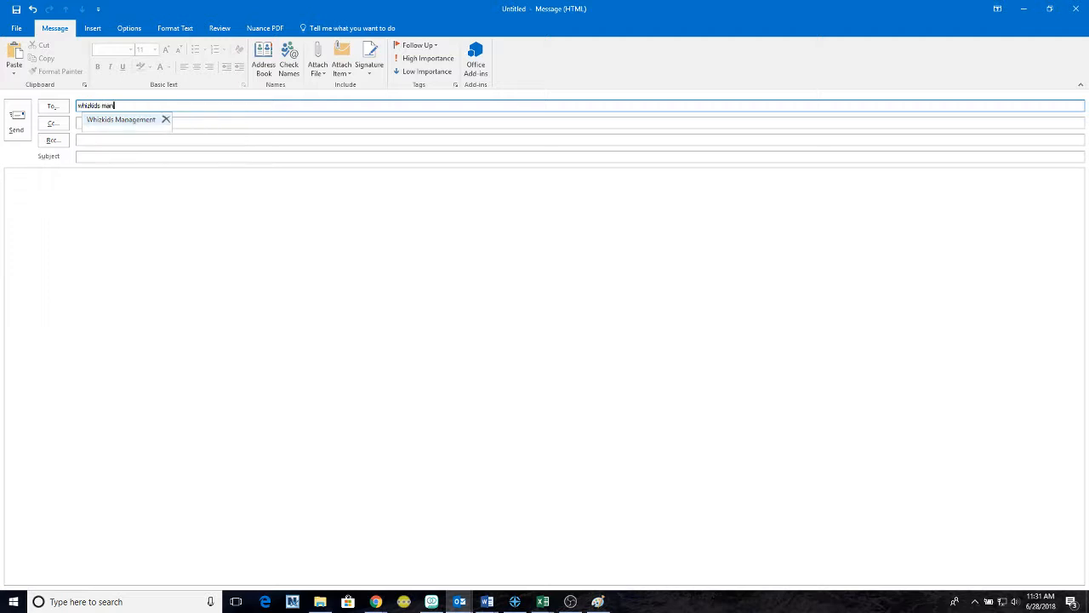
pyautogui.press('Return')
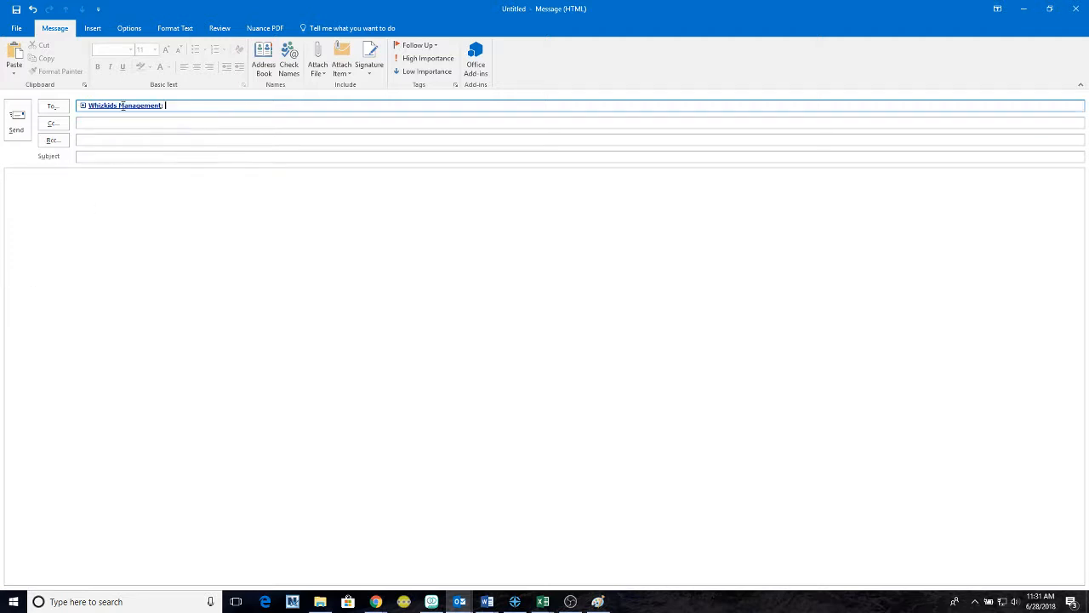
pyautogui.moveTo(104, 109)
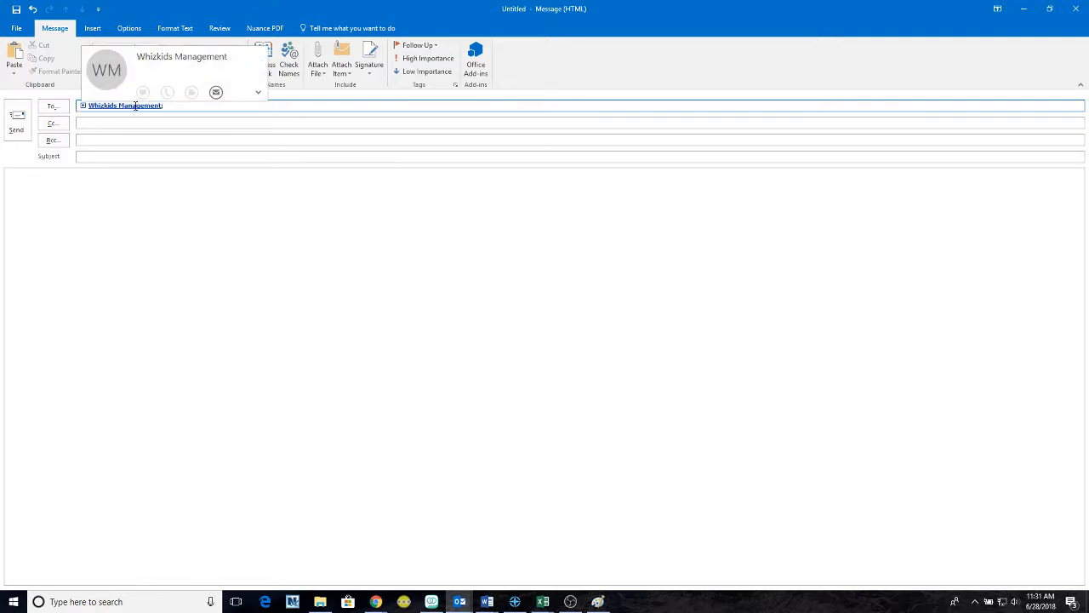
# - Expand the recipient's contact card to review the group's three members and its notes
pyautogui.click(259, 92)
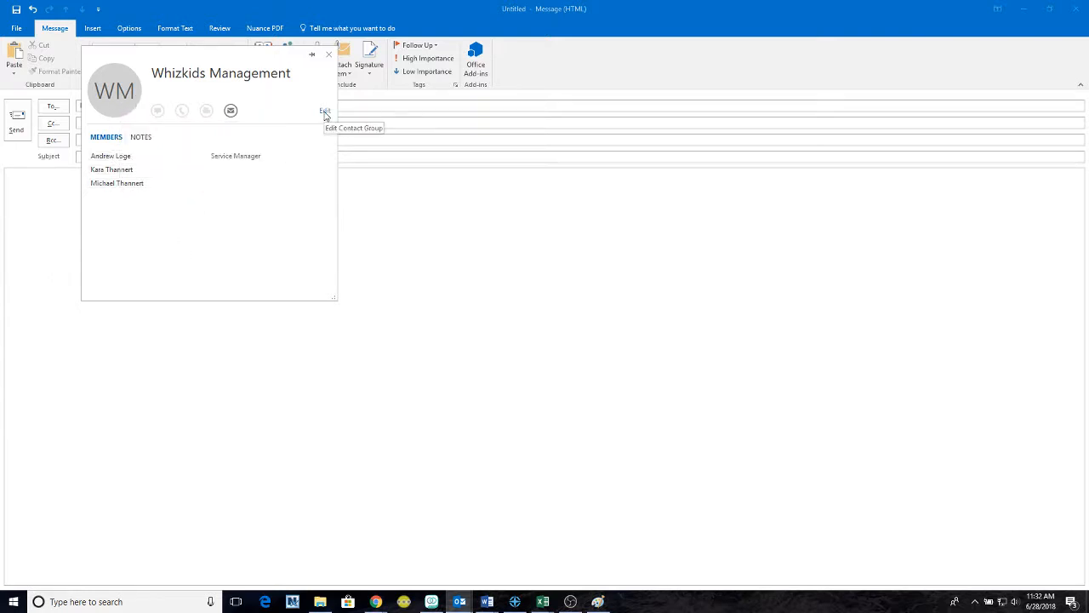
pyautogui.click(328, 54)
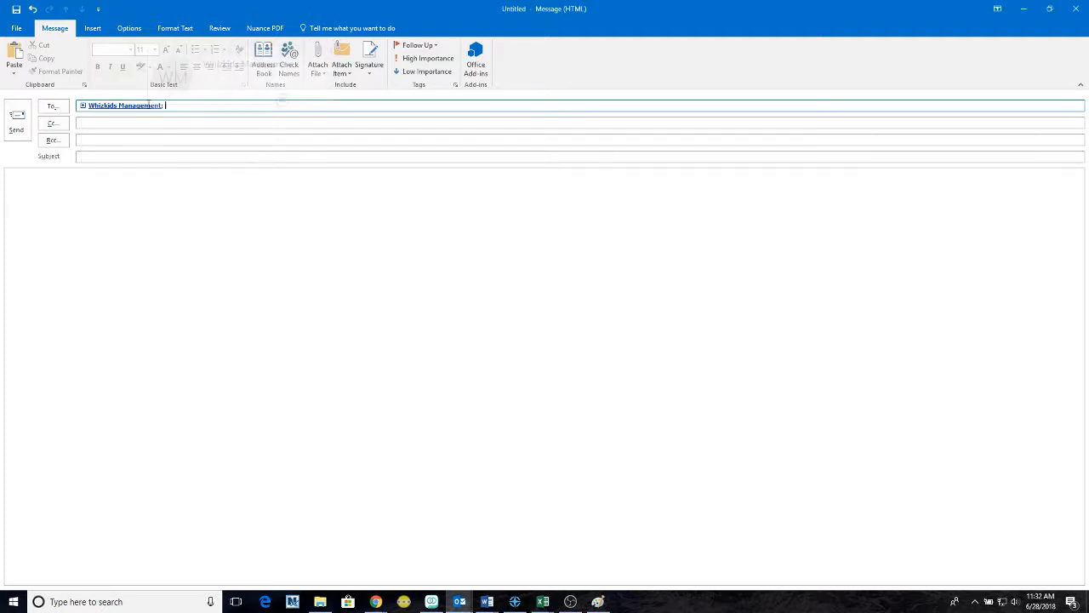
pyautogui.moveTo(158, 106)
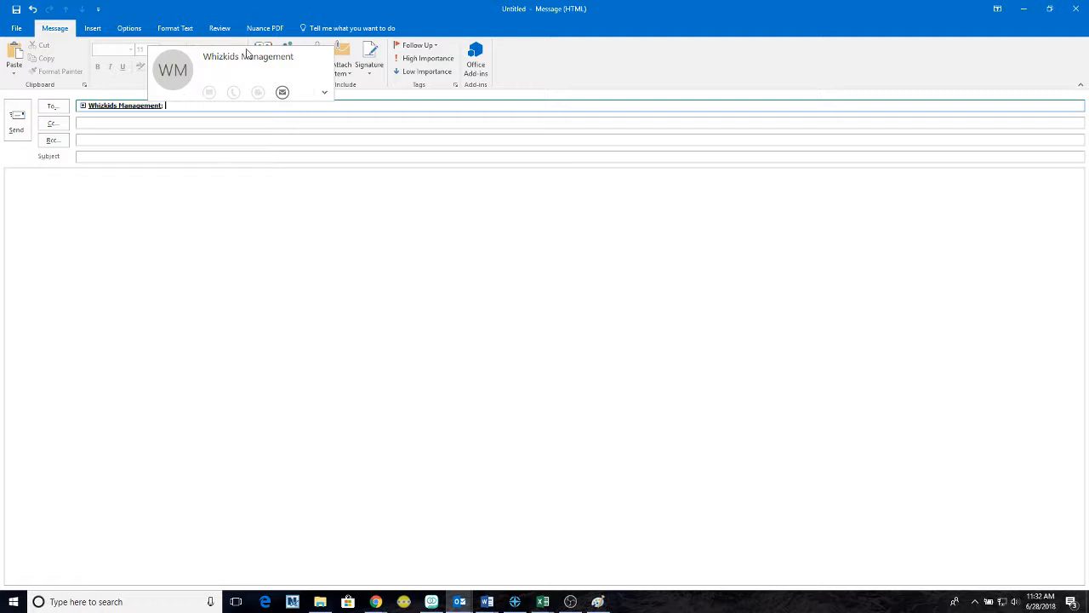
pyautogui.click(324, 93)
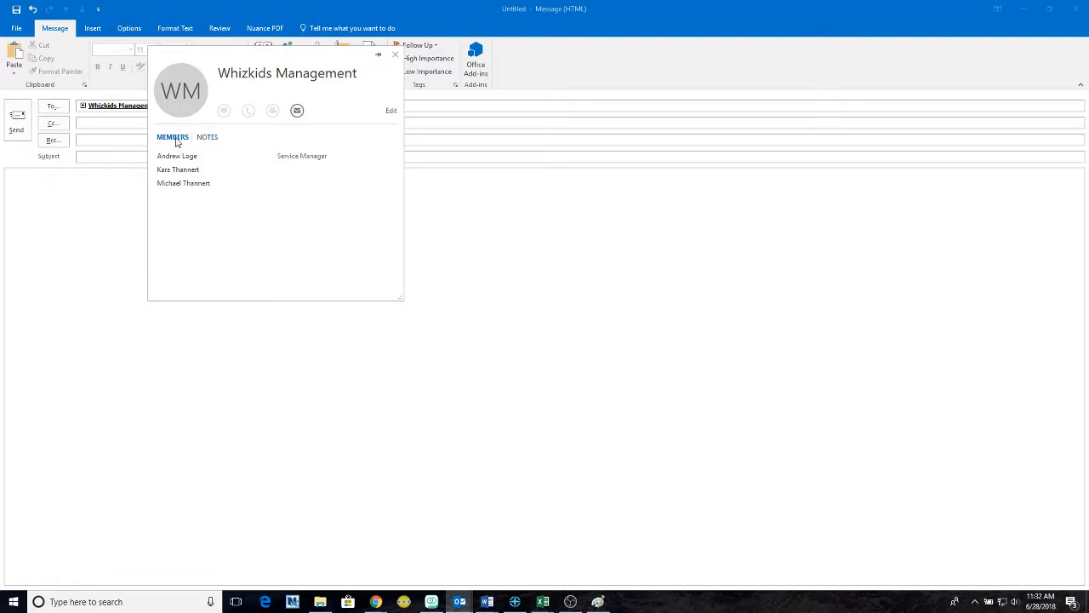
pyautogui.click(212, 140)
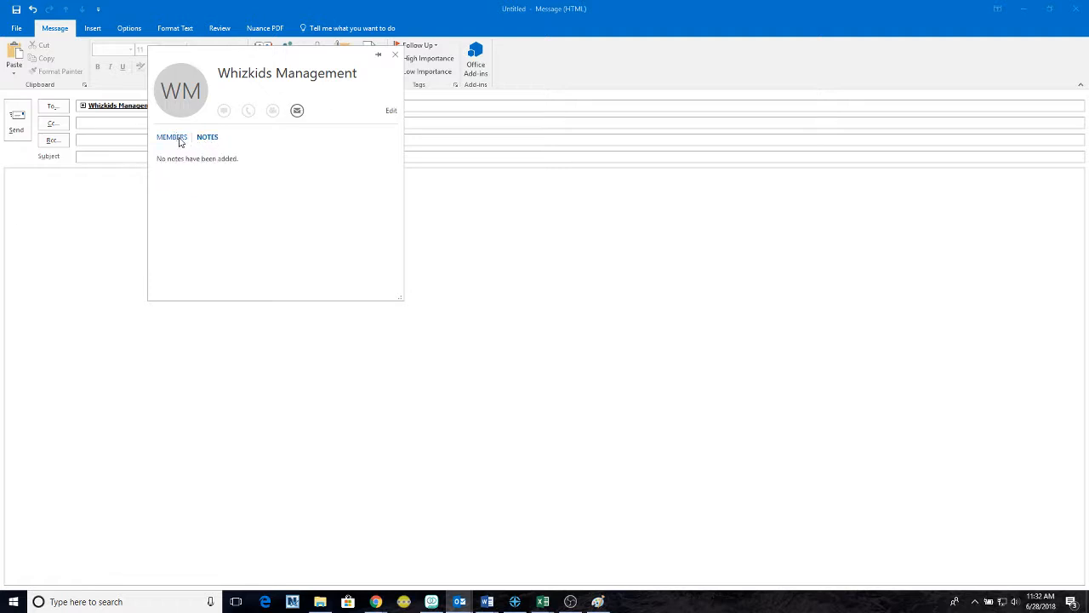
pyautogui.click(178, 138)
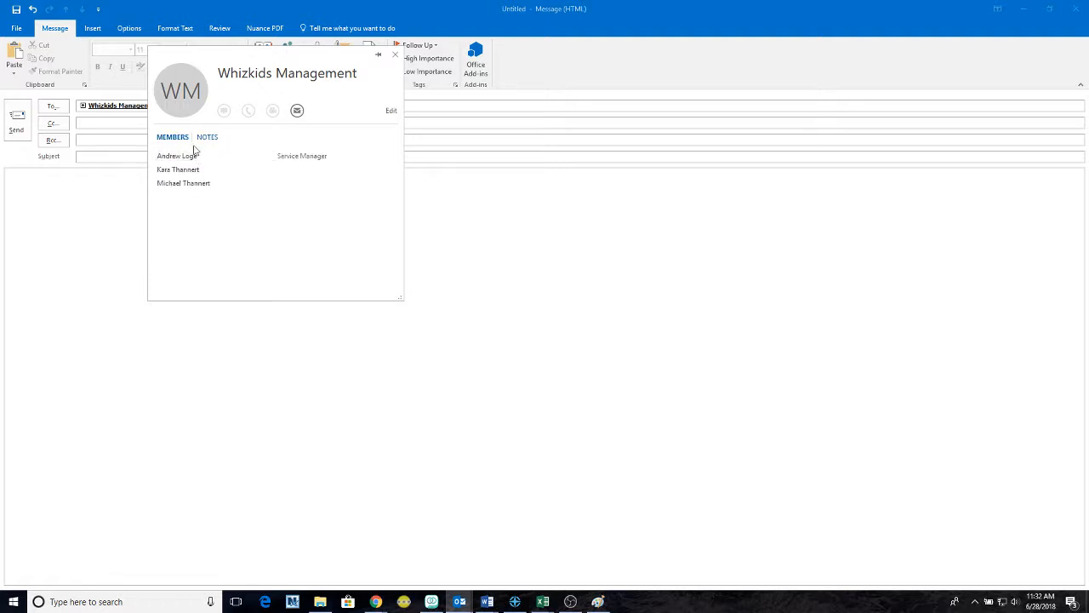
# - Open the Whizkids Management group for editing from its contact card
pyautogui.moveTo(195, 161)
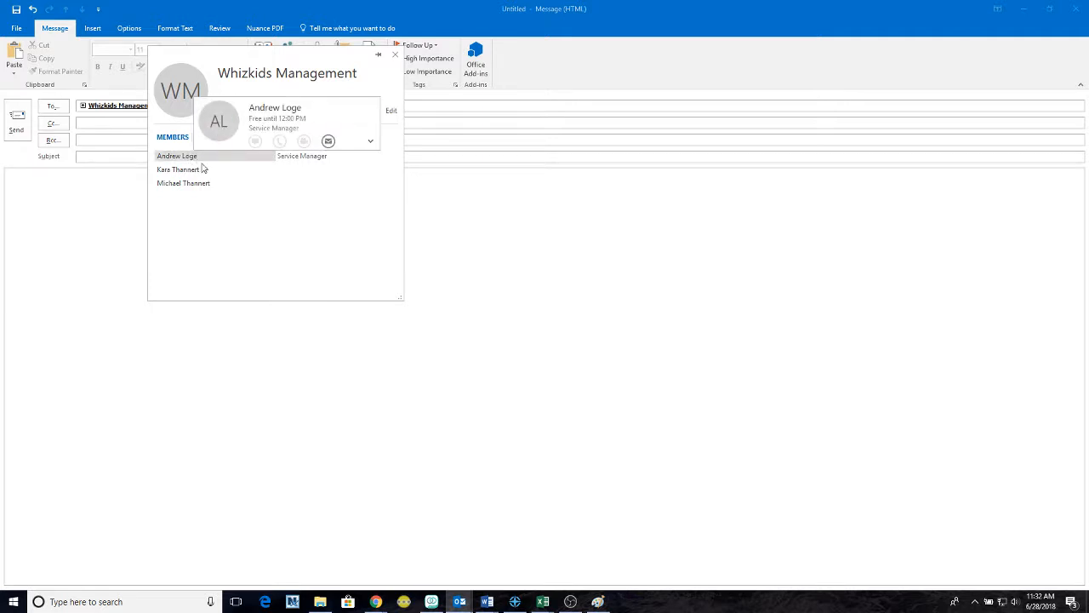
pyautogui.moveTo(264, 186)
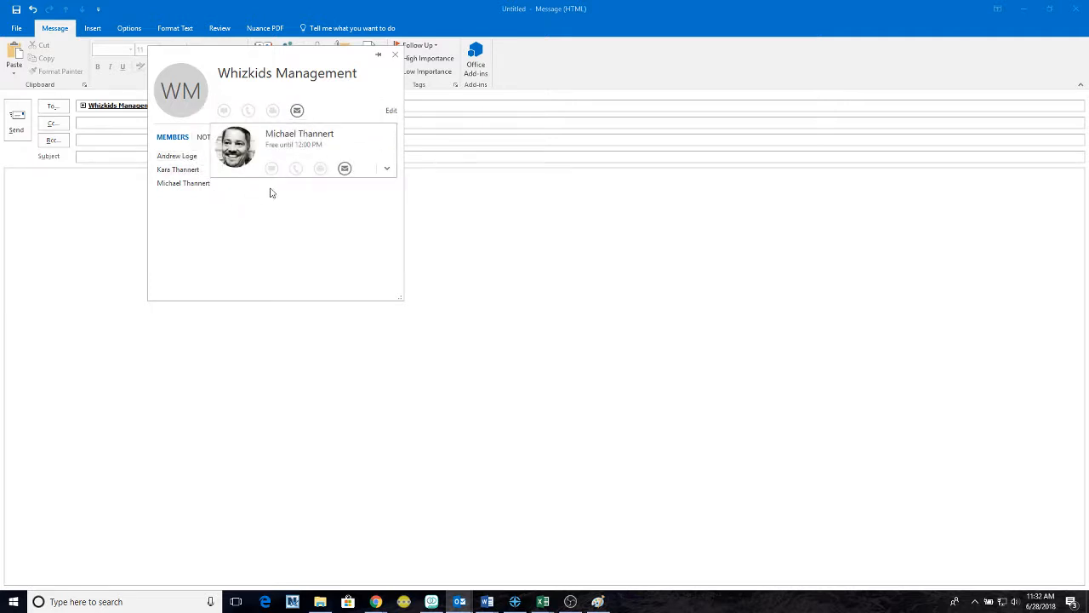
pyautogui.click(391, 111)
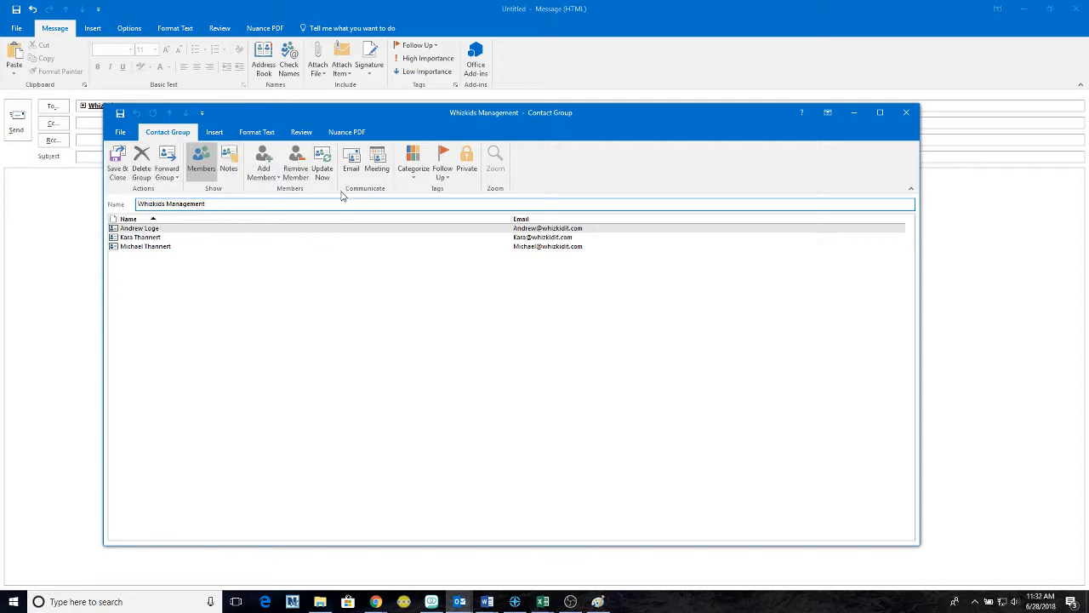
# - Close the contact group editor and discard the unsent message without saving
pyautogui.click(906, 113)
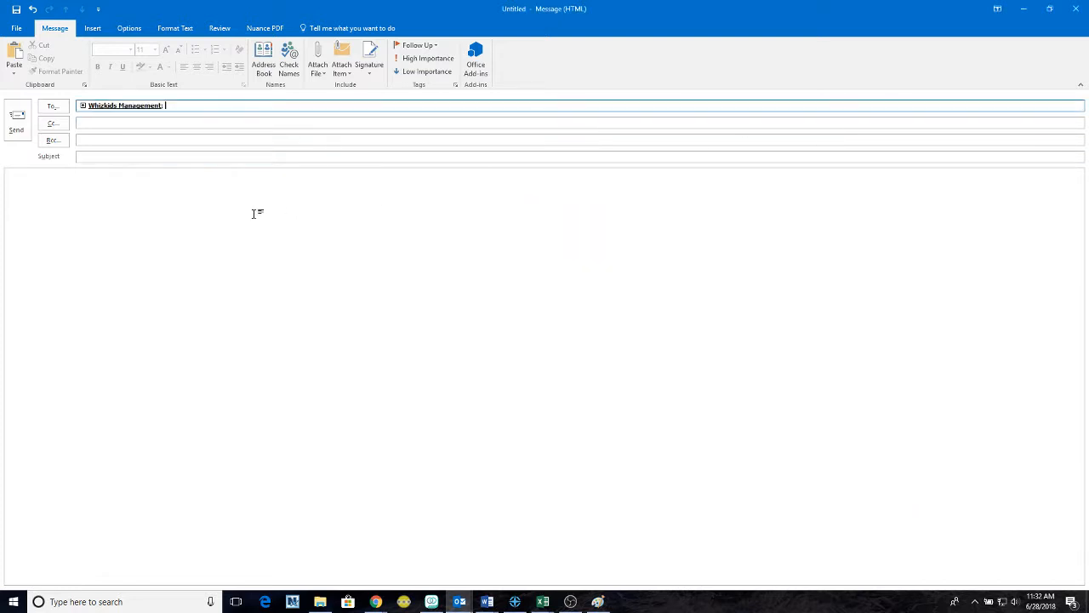
pyautogui.click(1074, 9)
pyautogui.click(545, 333)
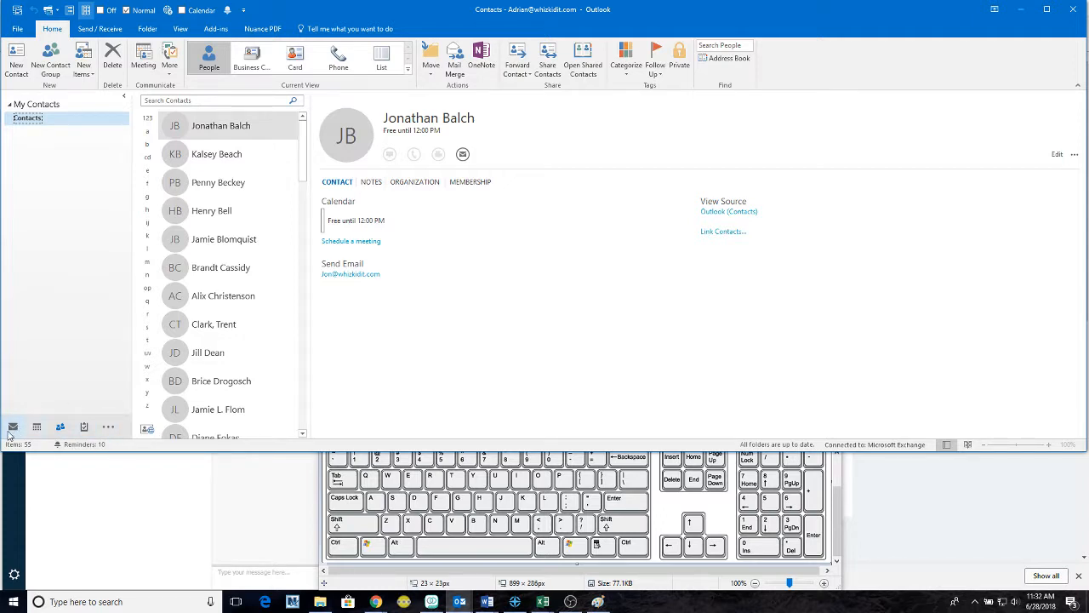
# - Go to People and scroll down the contact list
pyautogui.click(61, 429)
pyautogui.scroll(-2, 259, 140)
pyautogui.scroll(-12, 262, 149)
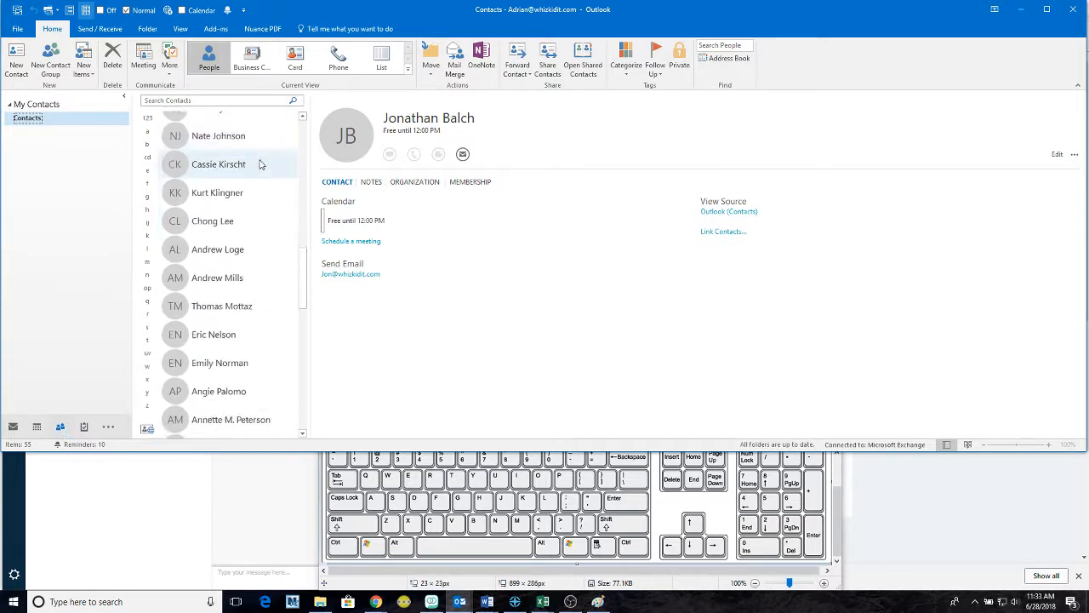
# - Select Whizkids Management in the list, check its Notes and Members tabs, and right-click it
pyautogui.scroll(-3, 243, 251)
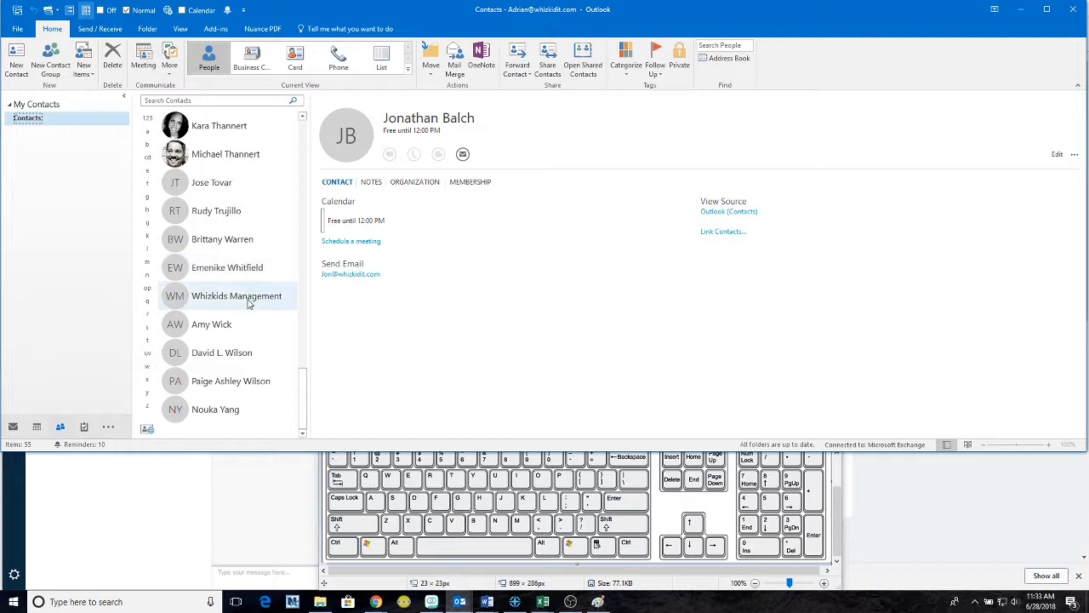
pyautogui.click(247, 300)
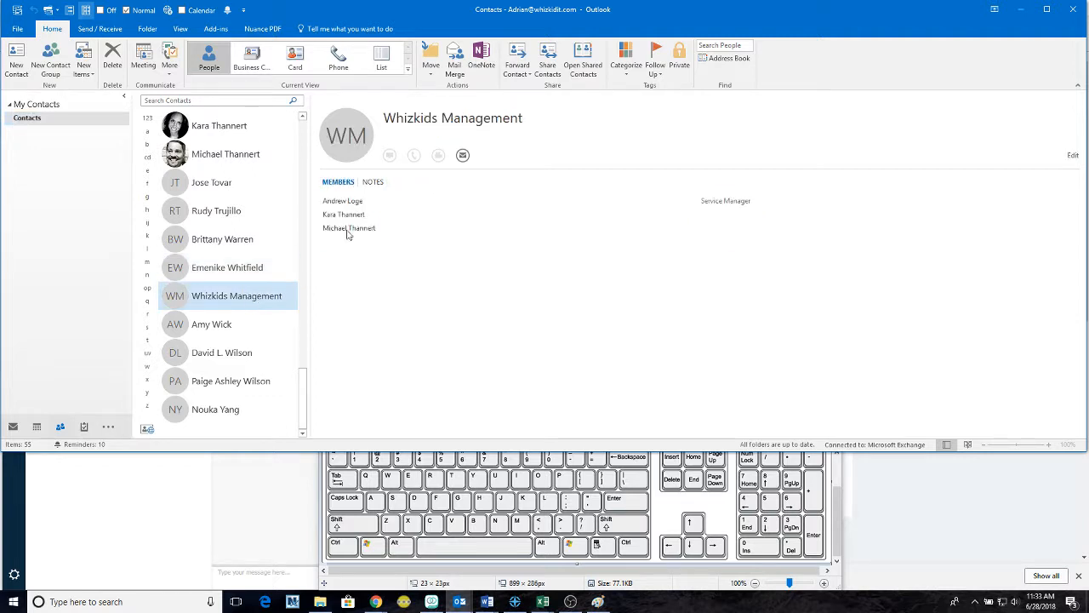
pyautogui.click(373, 184)
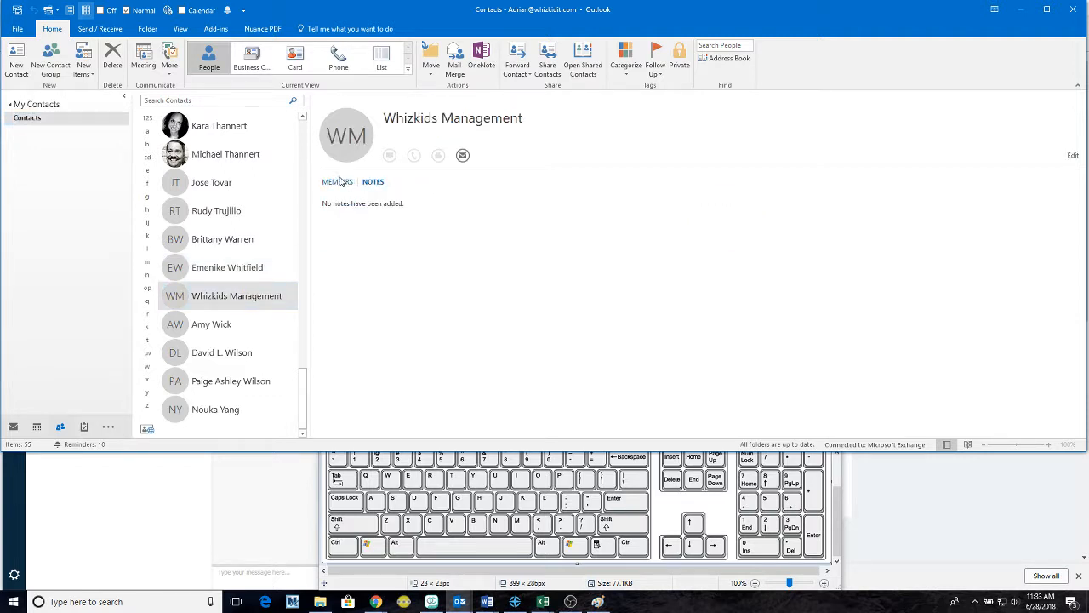
pyautogui.click(340, 183)
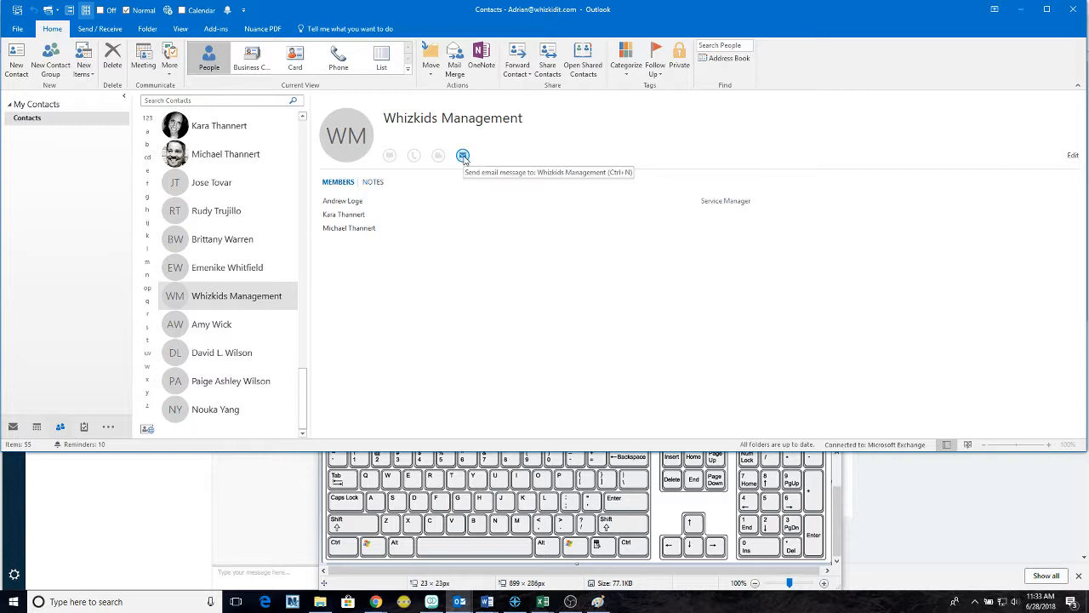
pyautogui.rightClick(235, 301)
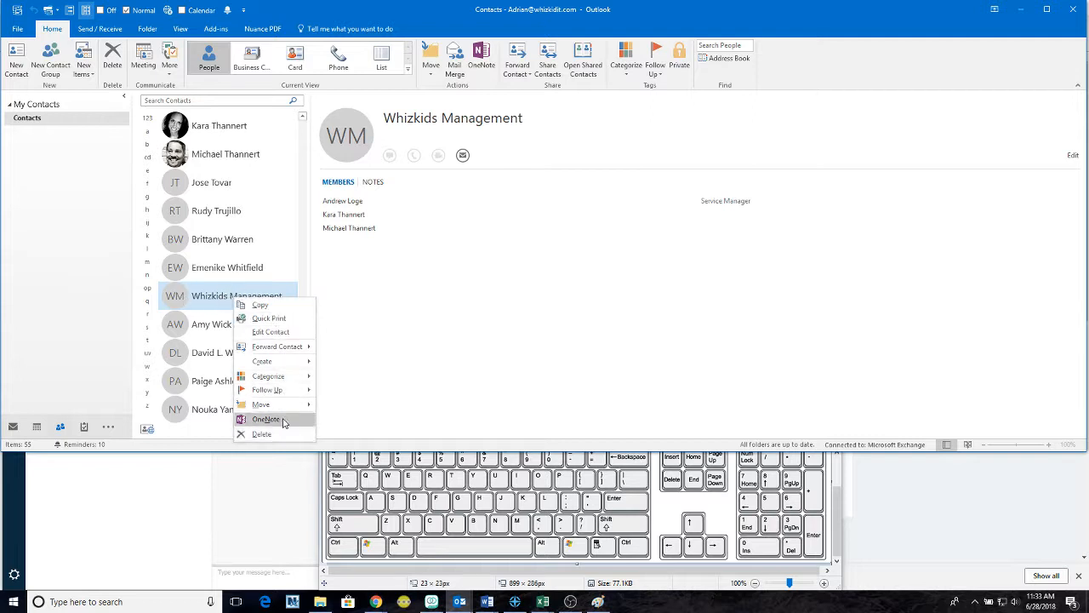
pyautogui.click(269, 332)
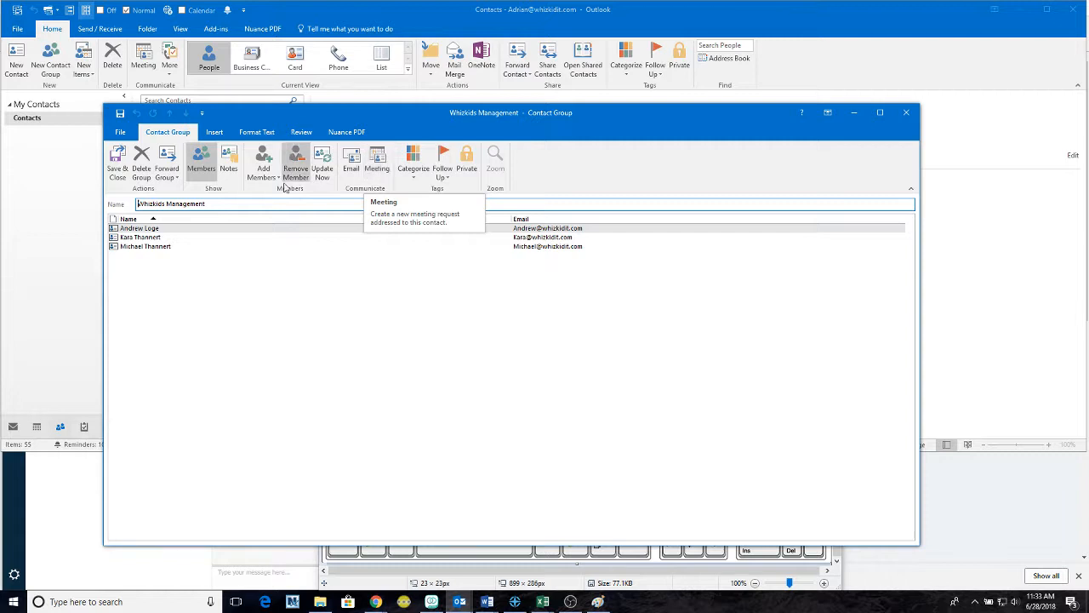
pyautogui.click(906, 115)
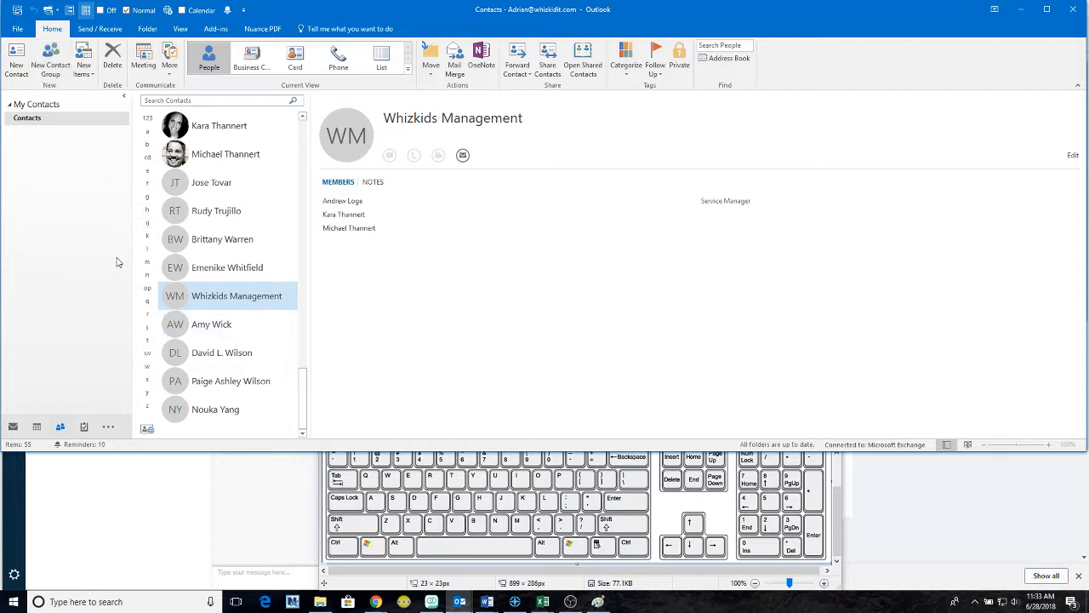
# - Delete the Whizkids Management group from its right-click menu, then preview the open Word windows
pyautogui.rightClick(205, 298)
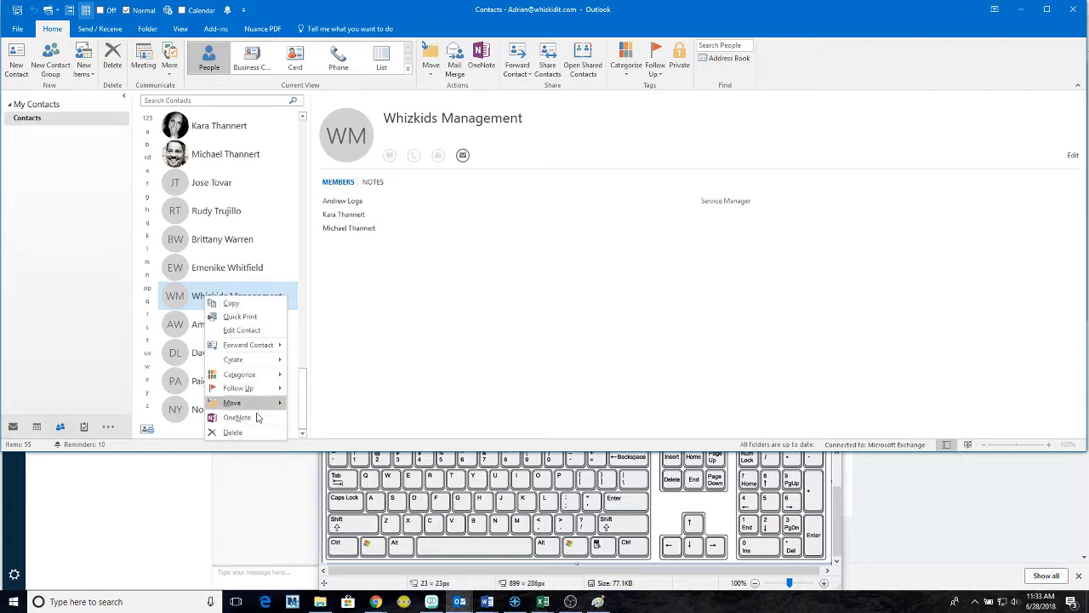
pyautogui.click(233, 432)
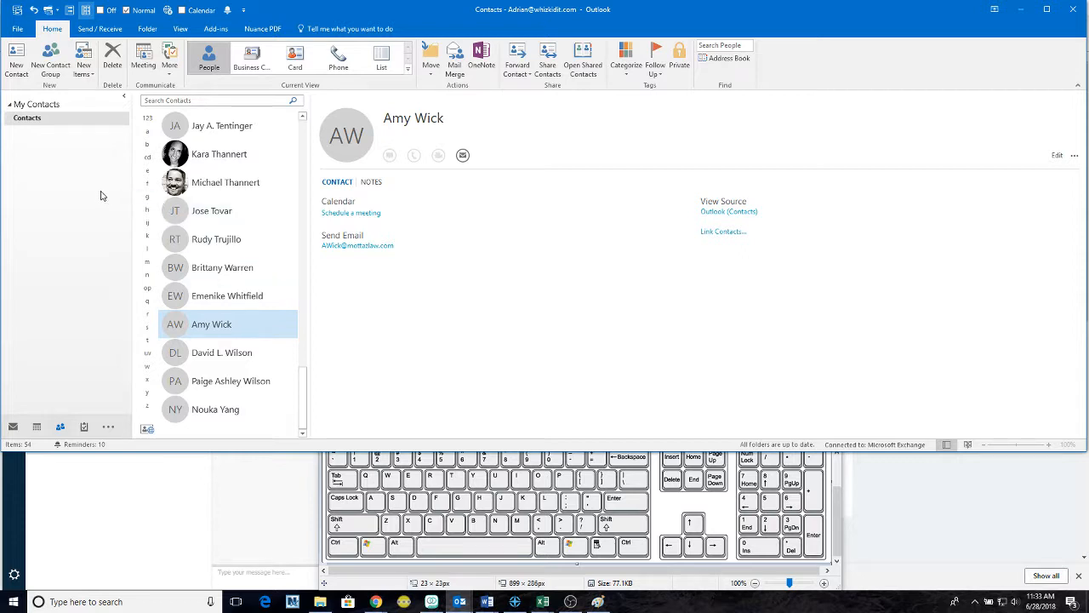
pyautogui.scroll(5, 198, 223)
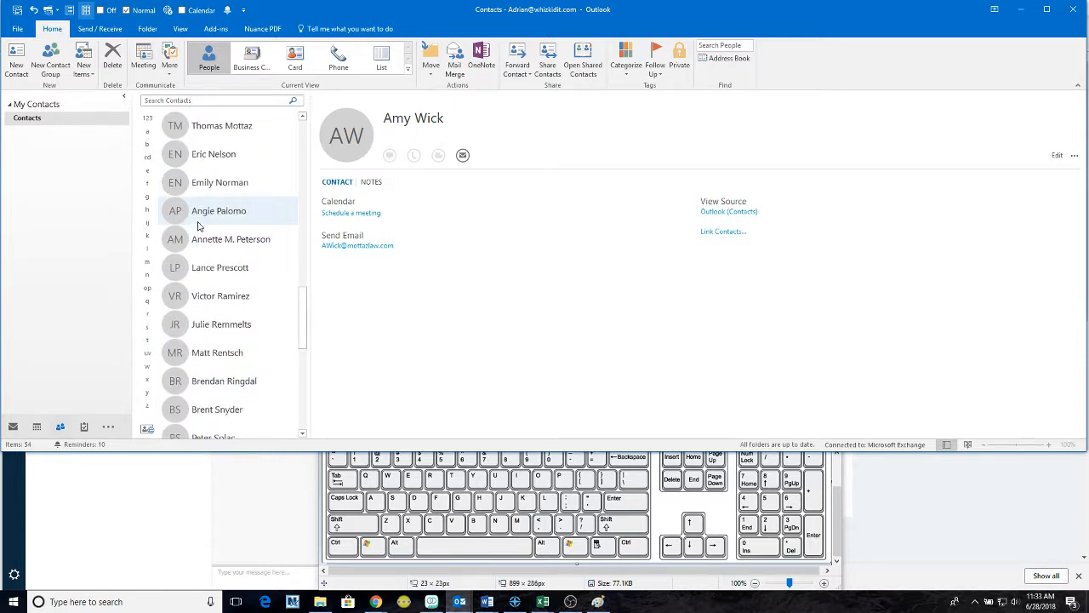
pyautogui.scroll(3, 197, 224)
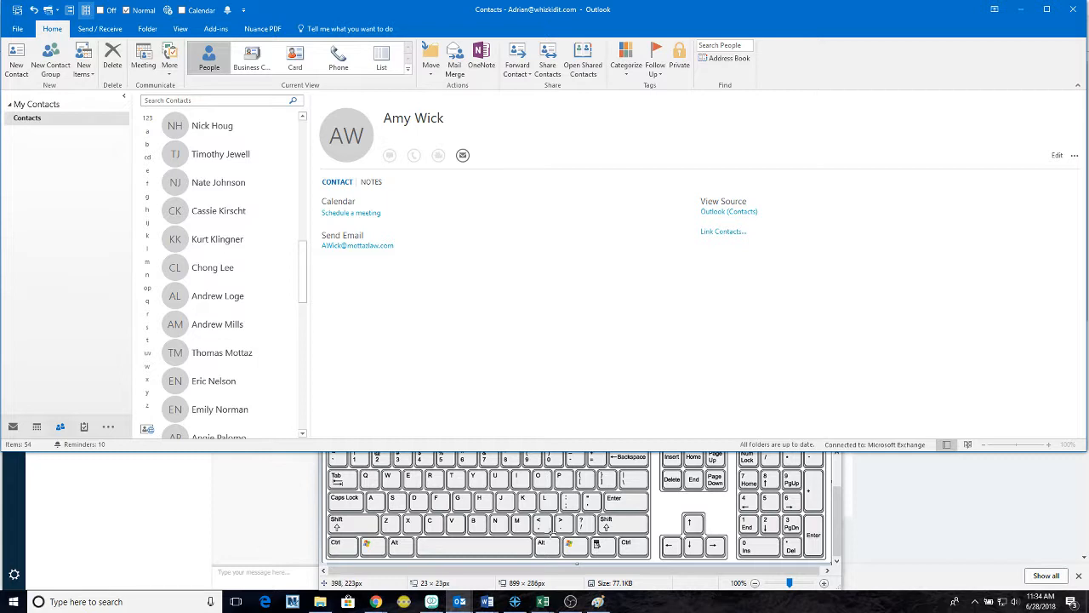
pyautogui.click(483, 604)
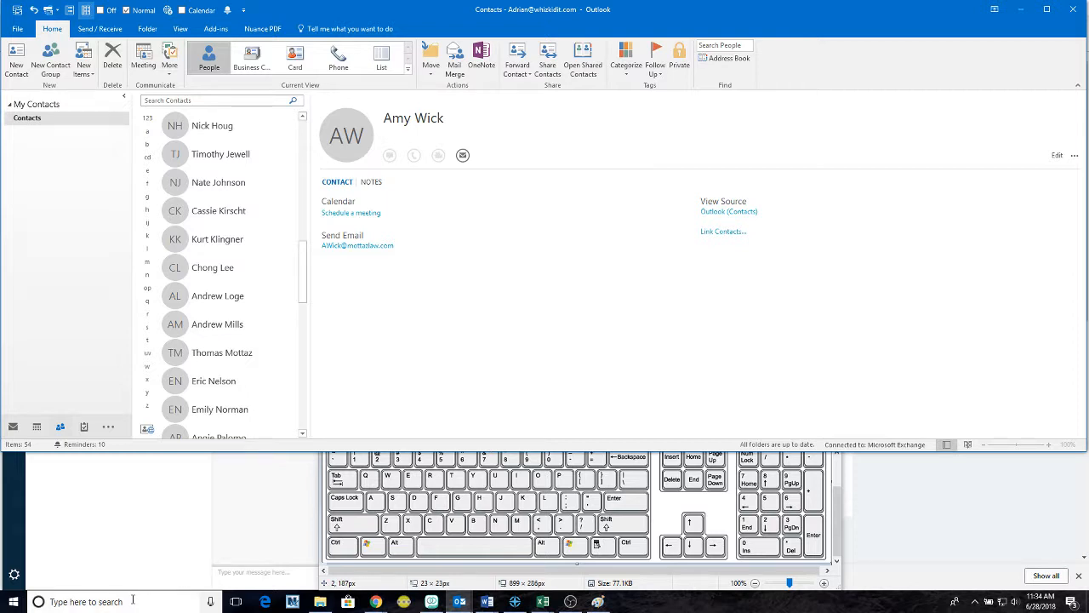
# - Create a new Microsoft PowerPoint 97-2003 Presentation from the New Office Document dialog
pyautogui.click(99, 166)
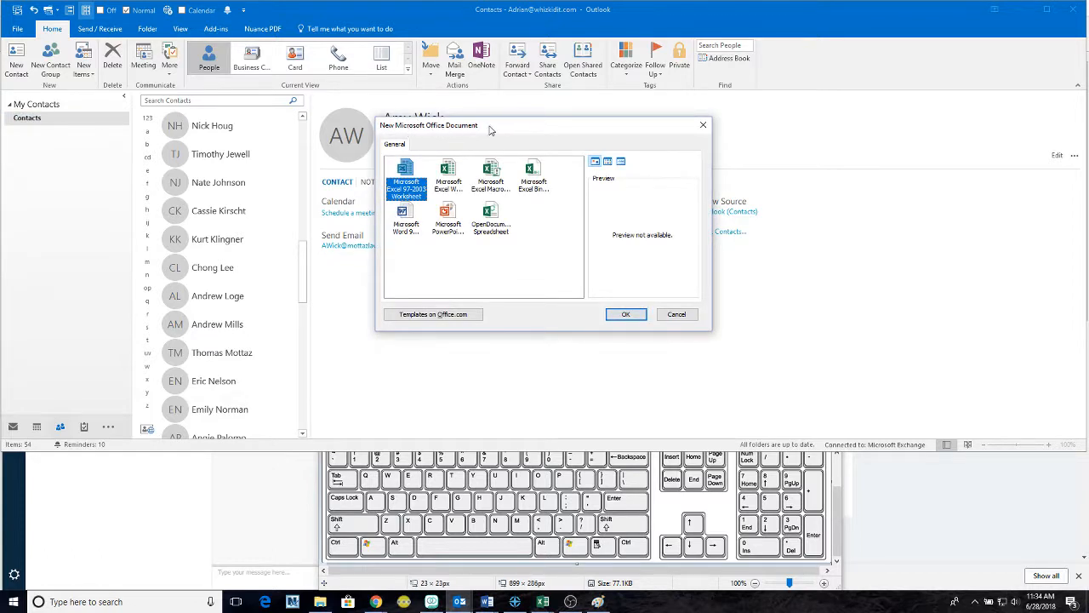
pyautogui.click(413, 221)
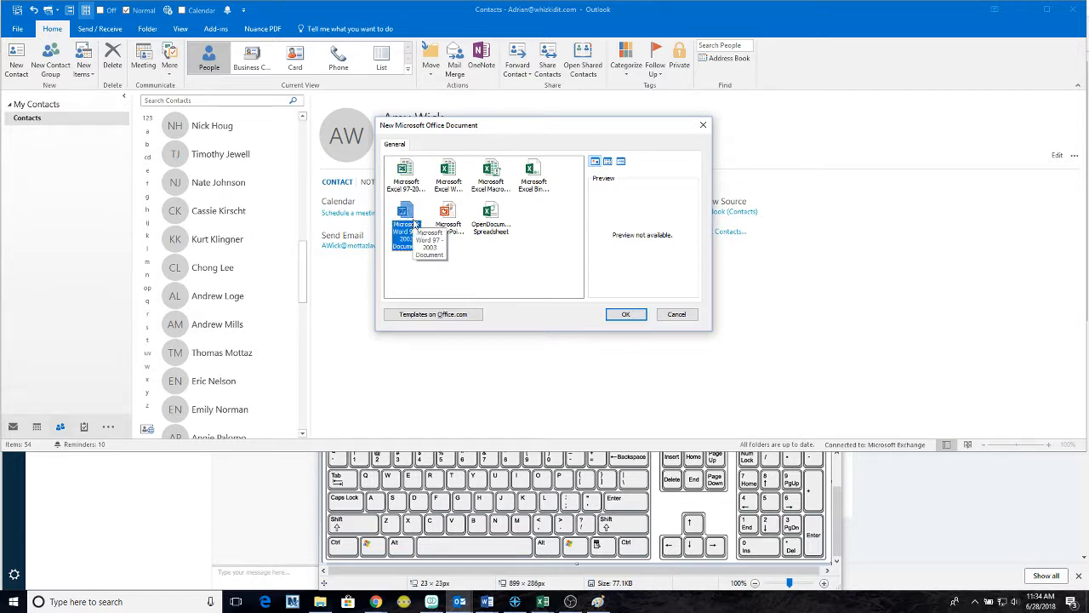
pyautogui.click(446, 223)
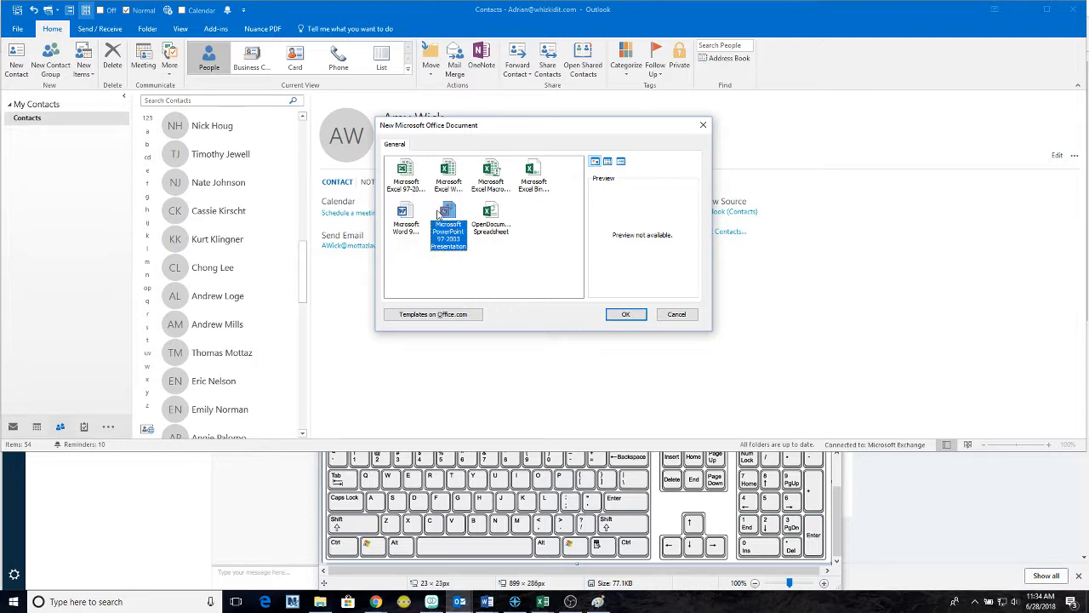
pyautogui.click(618, 315)
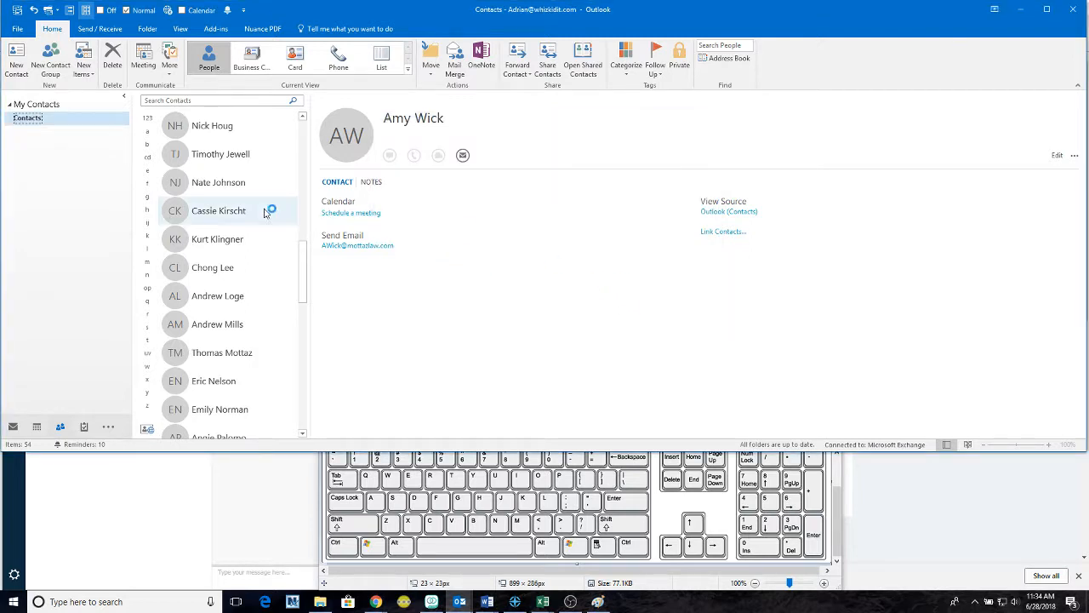
# - Scroll to the top of the contacts and show the first contact's card
pyautogui.scroll(4, 250, 229)
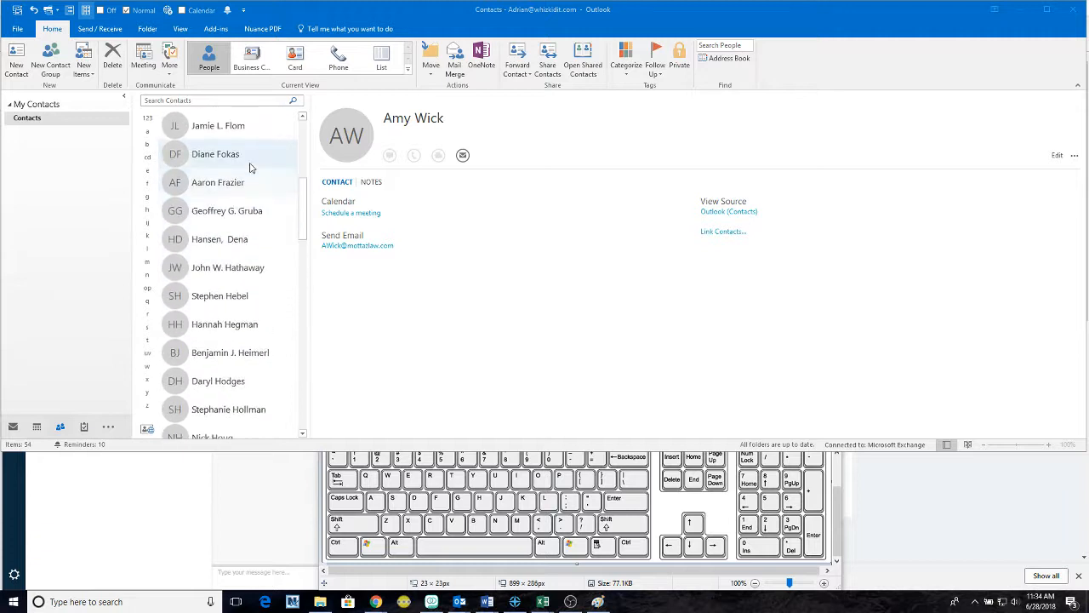
pyautogui.scroll(2, 250, 167)
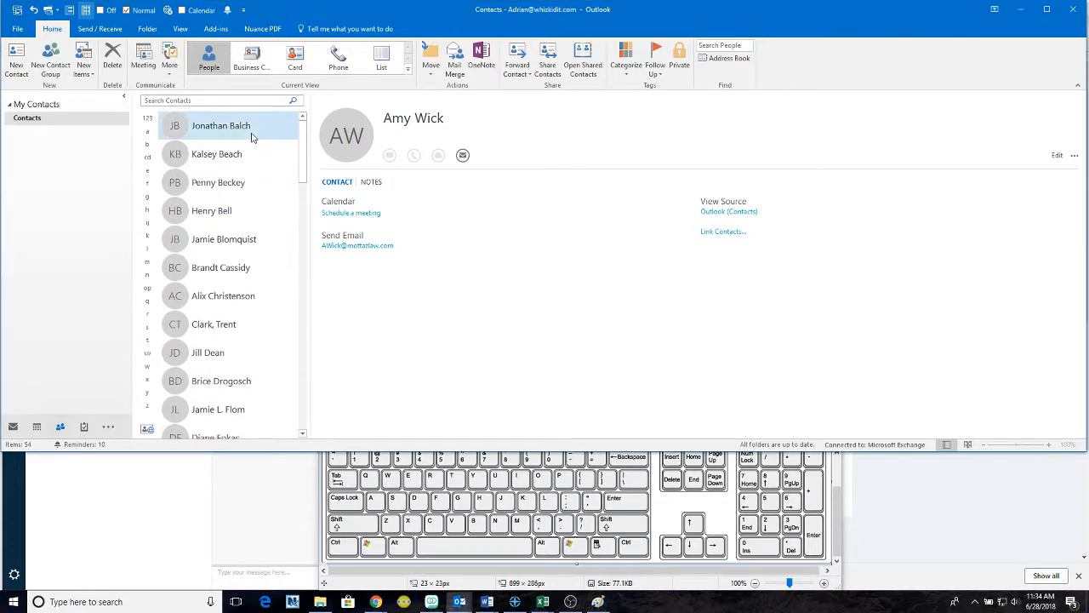
pyautogui.click(252, 137)
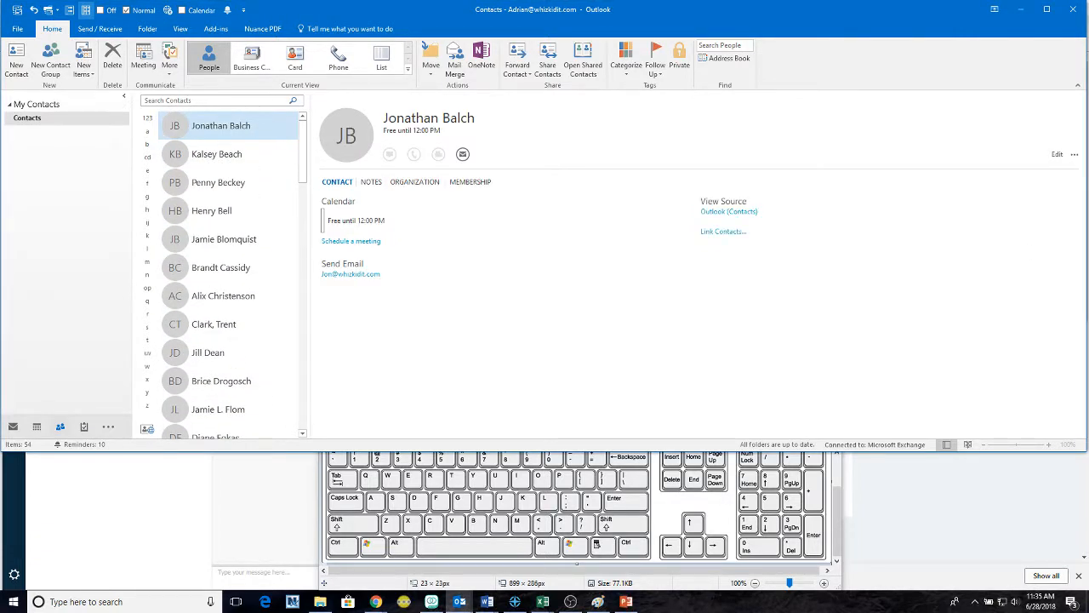
# - Close the blank presentation, create another PowerPoint Presentation with Ctrl+Shift+H, and close it
pyautogui.moveTo(1088, 231); pyautogui.dragTo(492, 213)
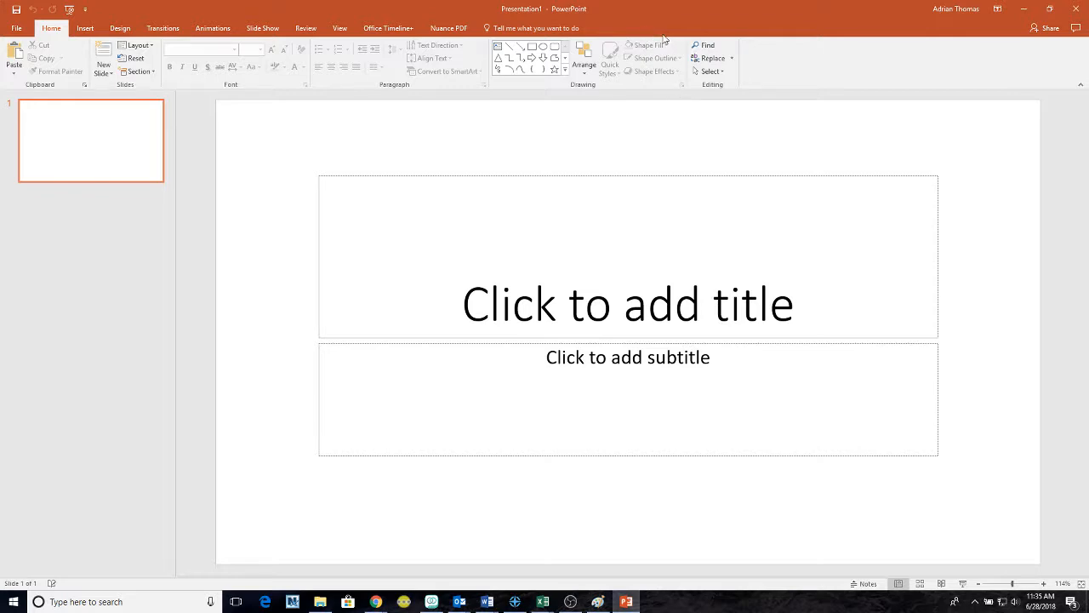
pyautogui.click(1074, 6)
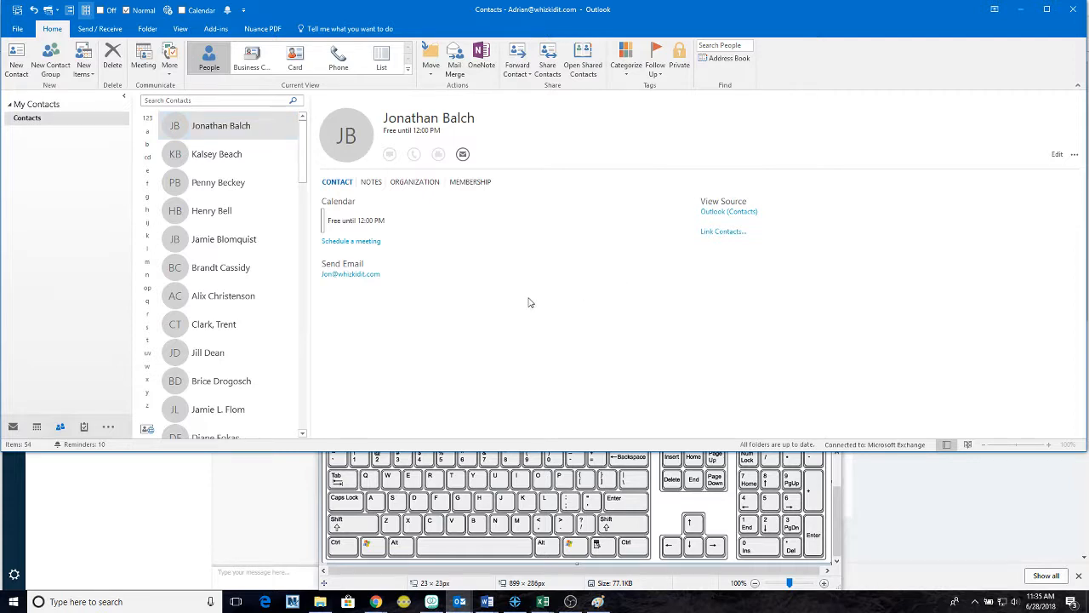
pyautogui.hotkey('ctrl', 'shift', 'h')
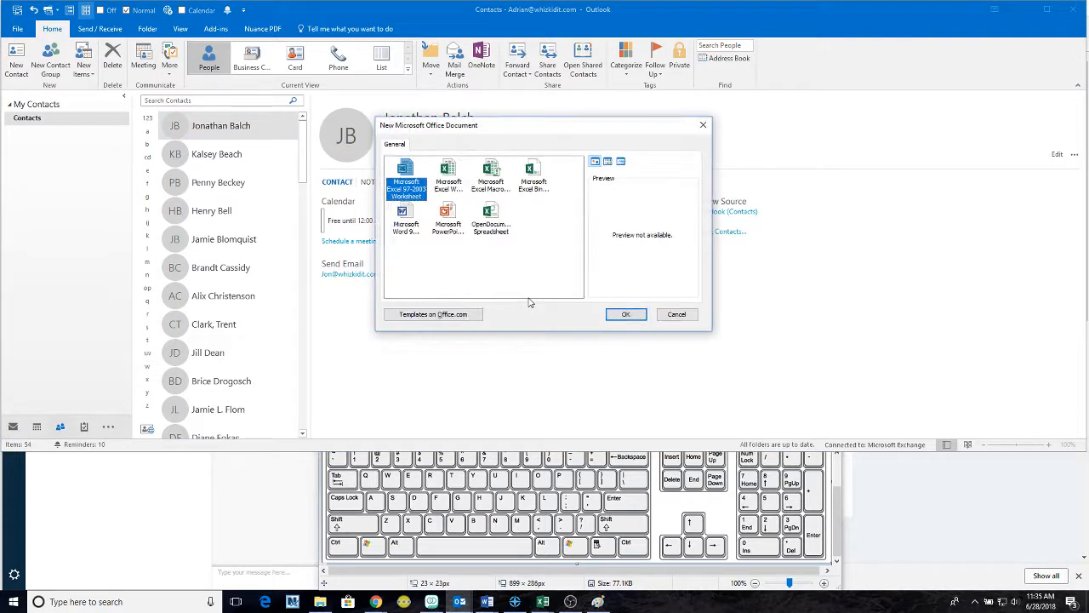
pyautogui.click(450, 222)
pyautogui.click(625, 317)
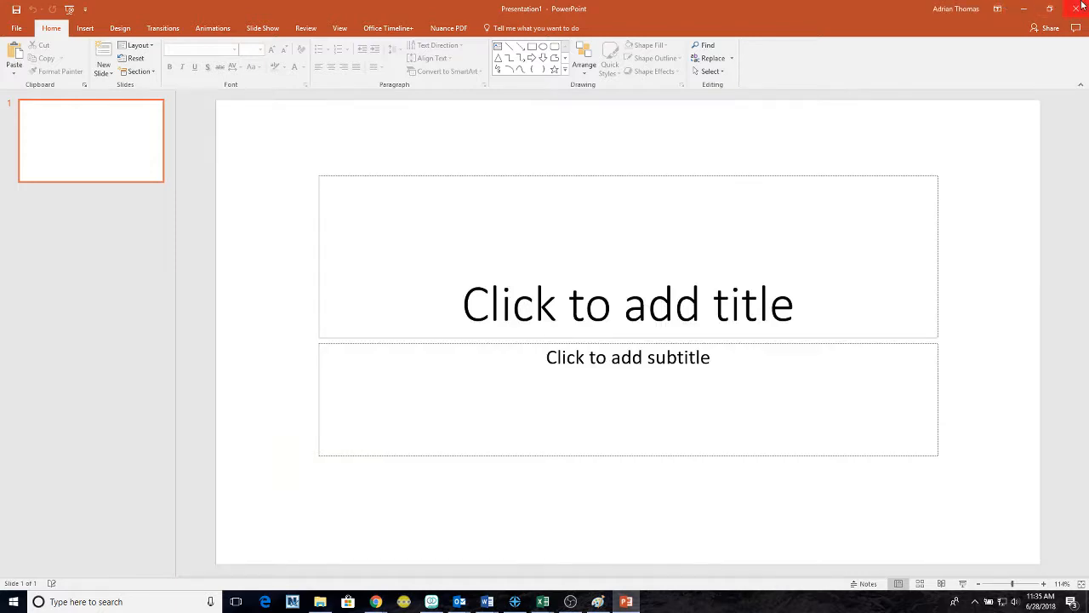
pyautogui.click(1077, 8)
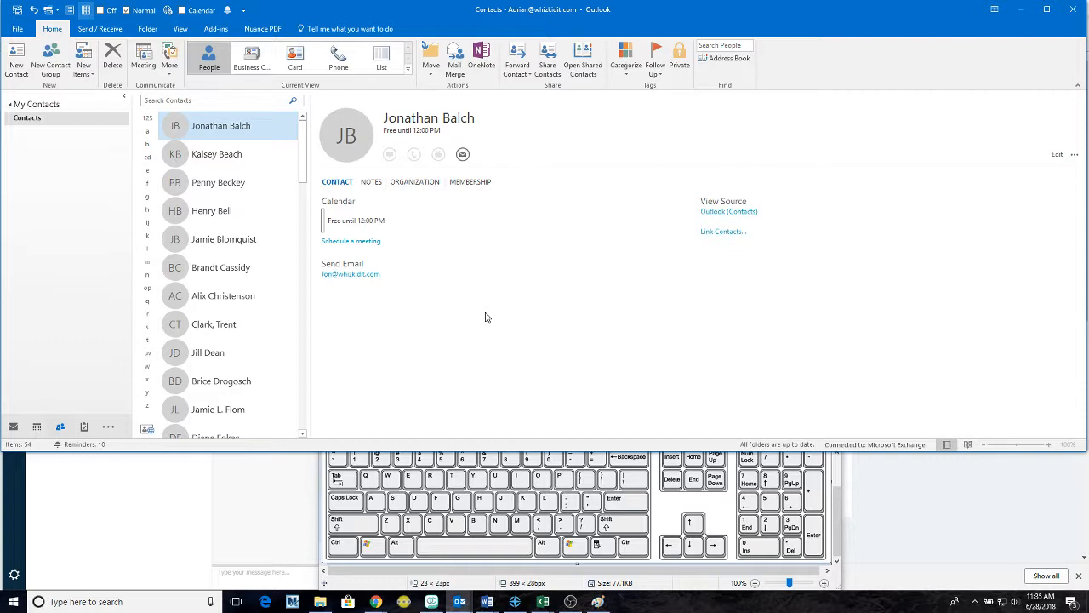
# - Create a new contact group named TEST from the Contacts view
pyautogui.moveTo(60, 428)
pyautogui.click(15, 430)
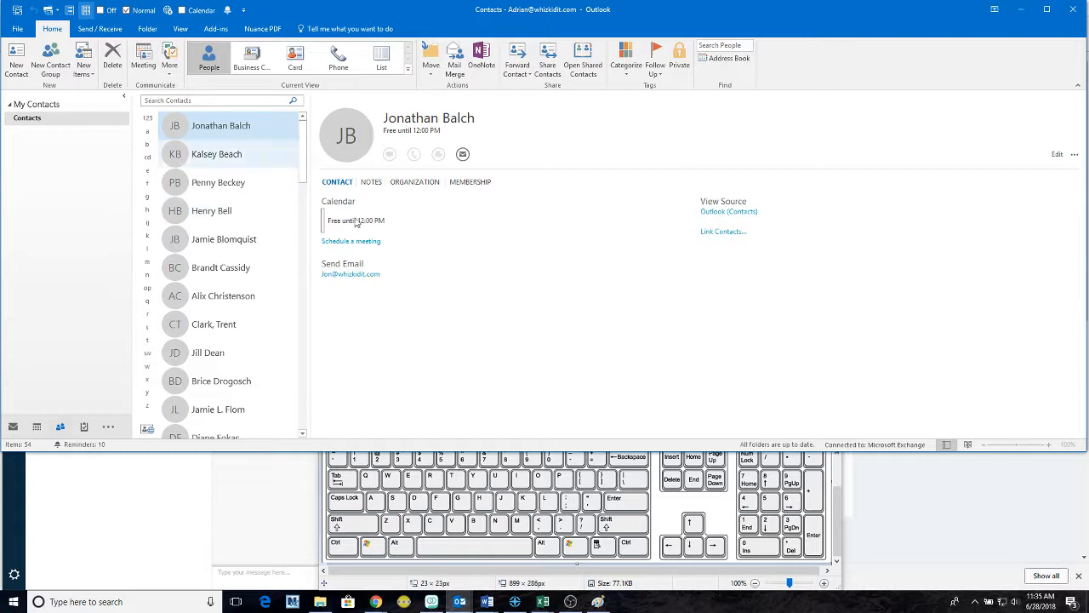
pyautogui.click(51, 60)
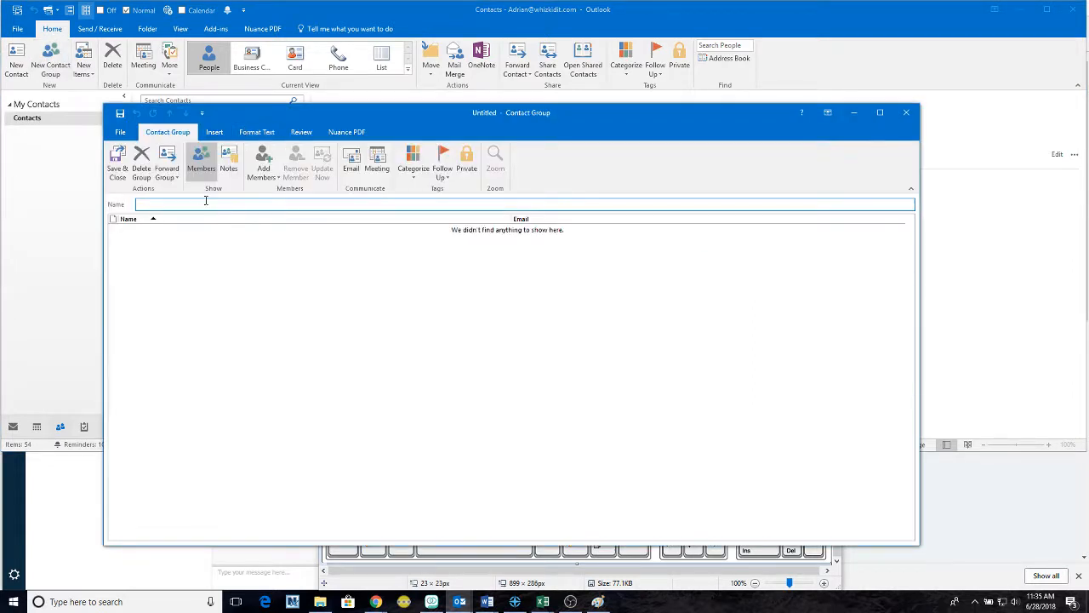
pyautogui.write('TEST')
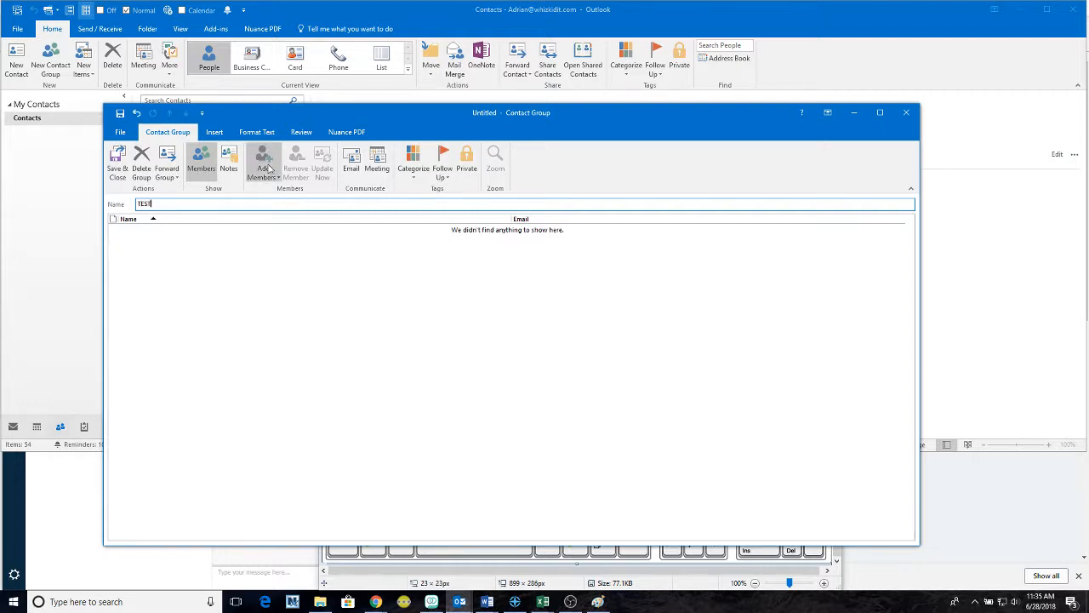
pyautogui.click(493, 114)
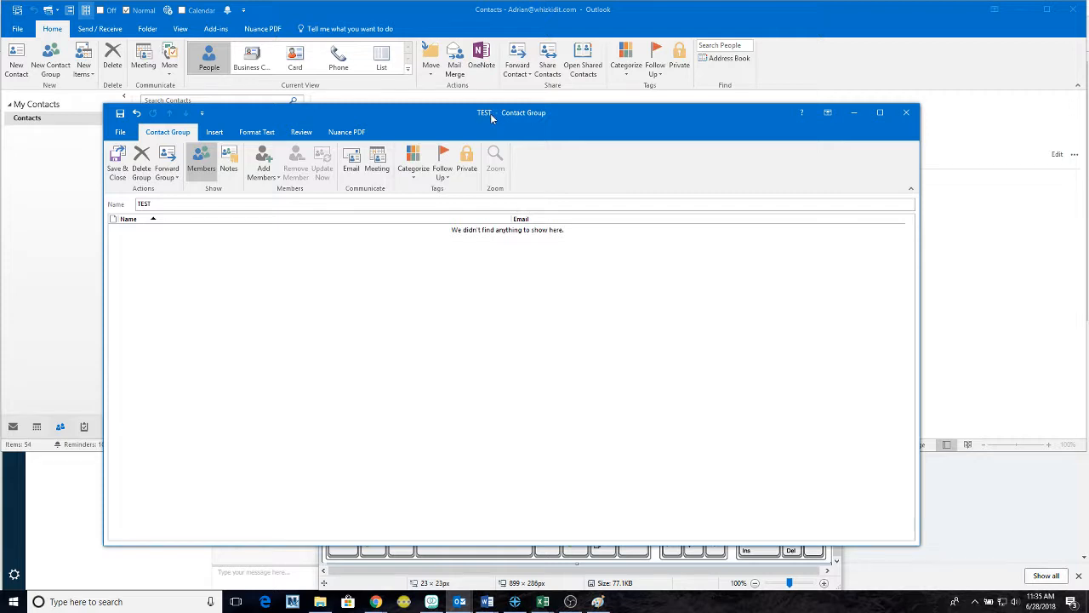
# - Add one member to TEST by searching the Outlook contacts
pyautogui.click(259, 161)
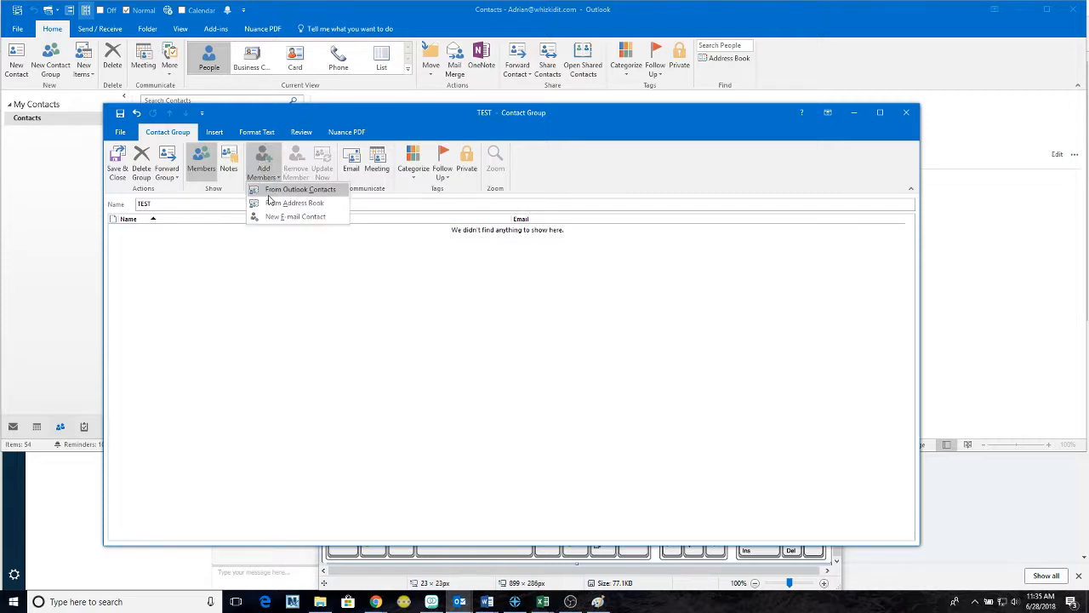
pyautogui.click(298, 191)
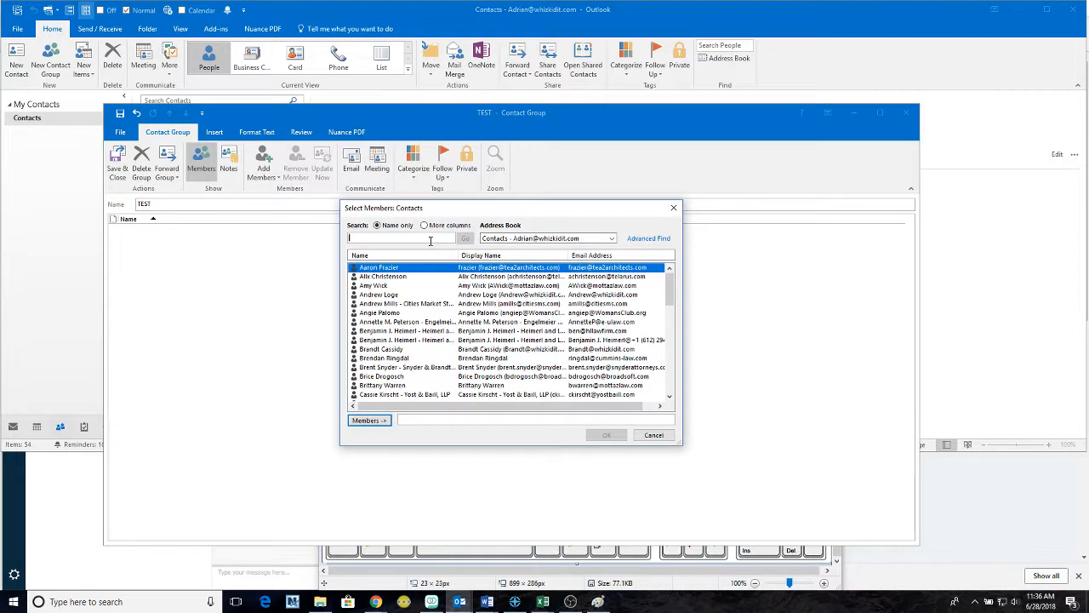
pyautogui.write('mich')
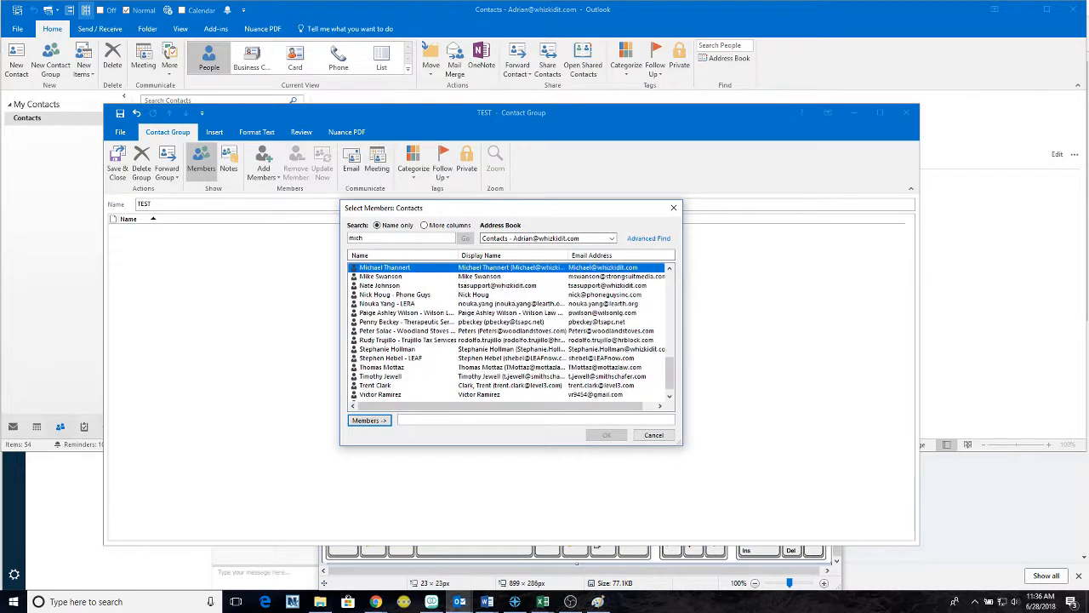
pyautogui.press('Return')
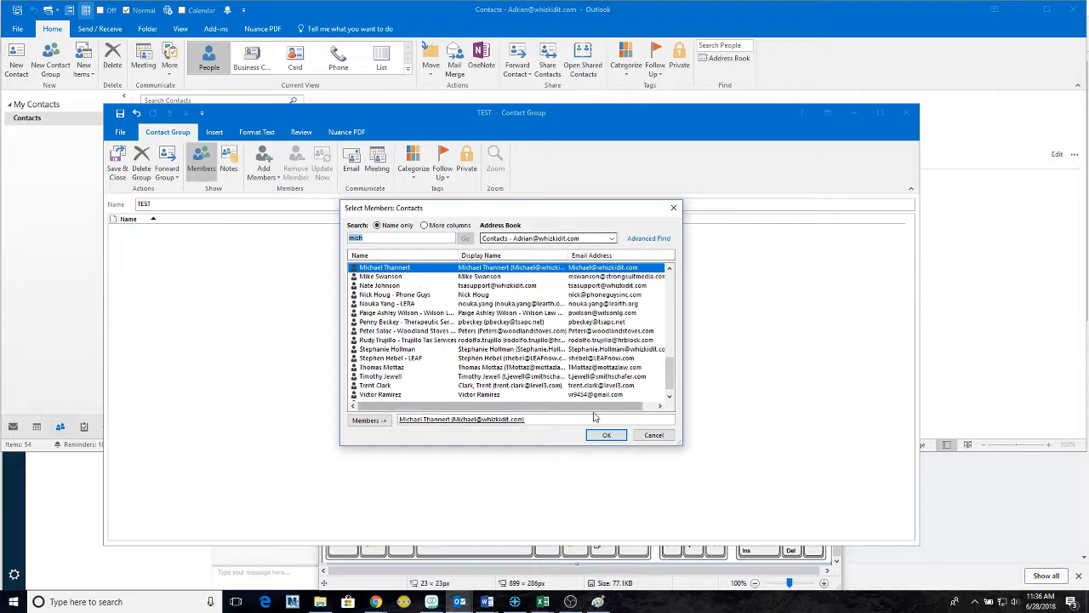
pyautogui.click(606, 434)
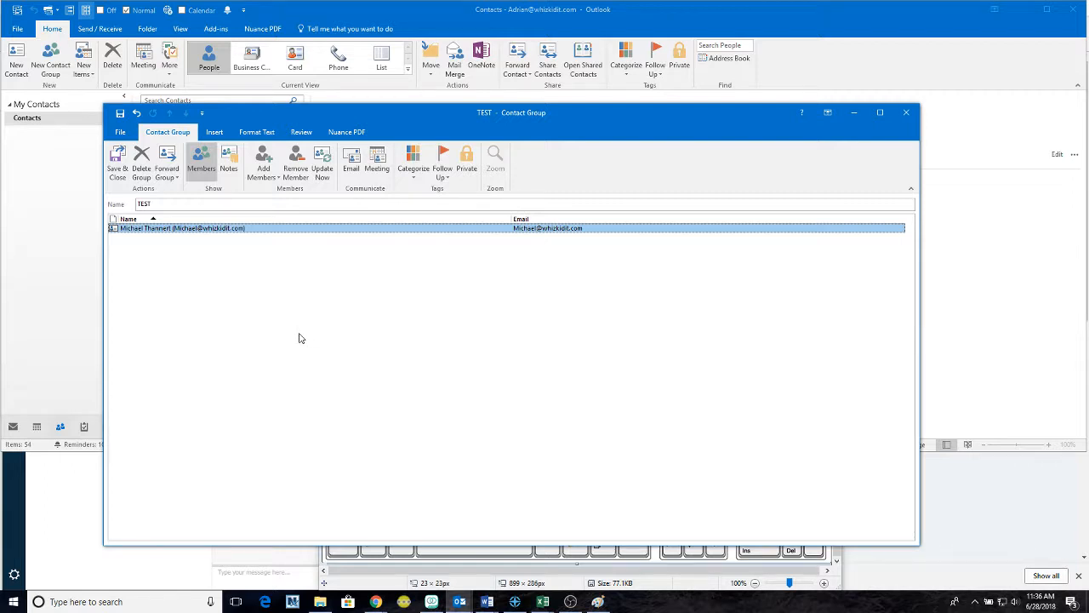
# - Remove the added member and start deleting the TEST group
pyautogui.click(263, 170)
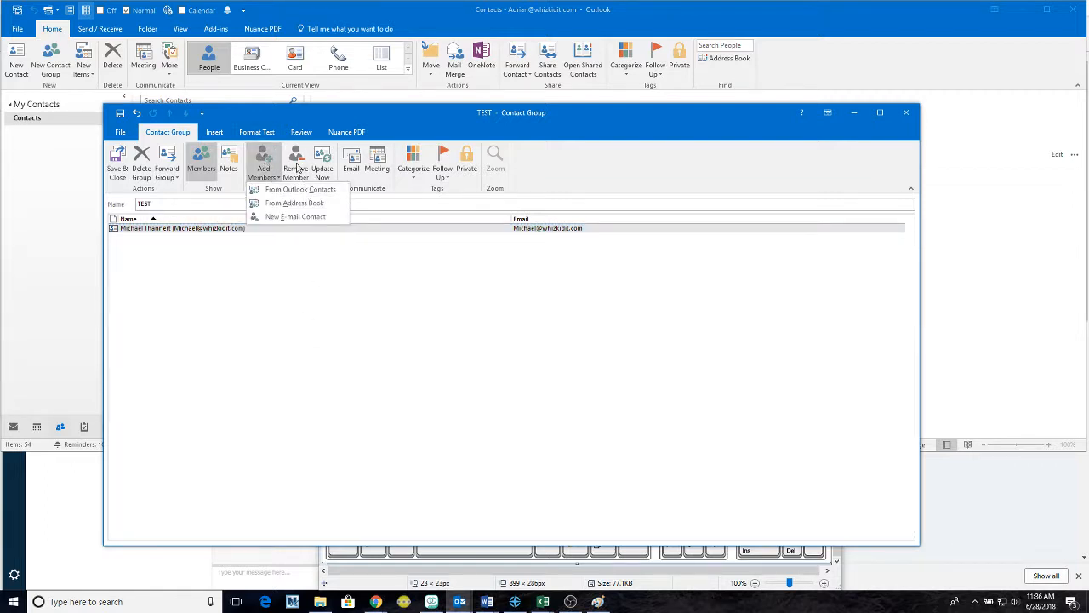
pyautogui.click(295, 163)
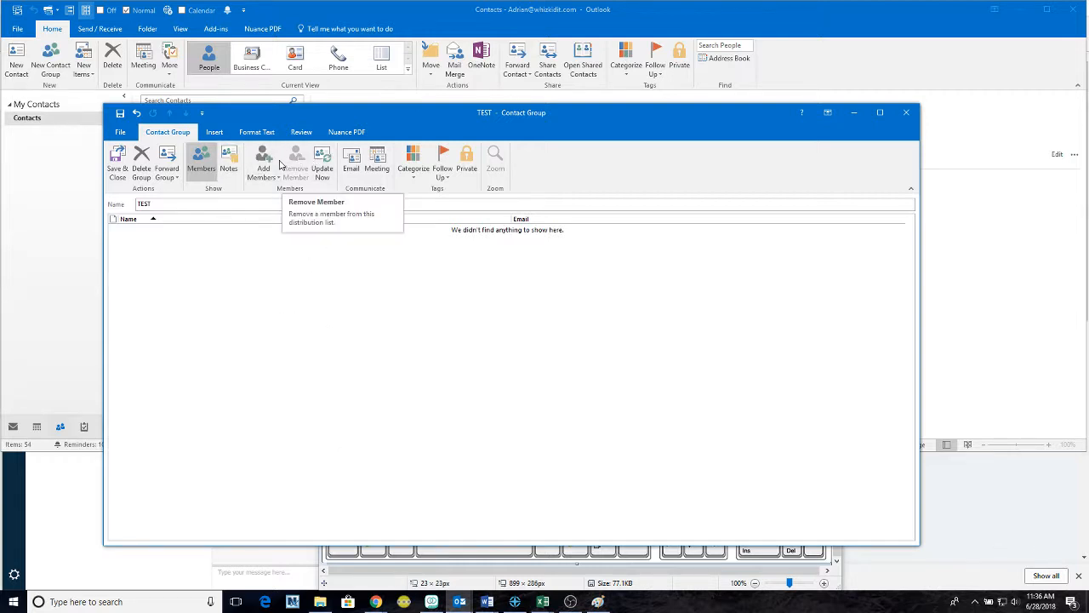
pyautogui.click(141, 168)
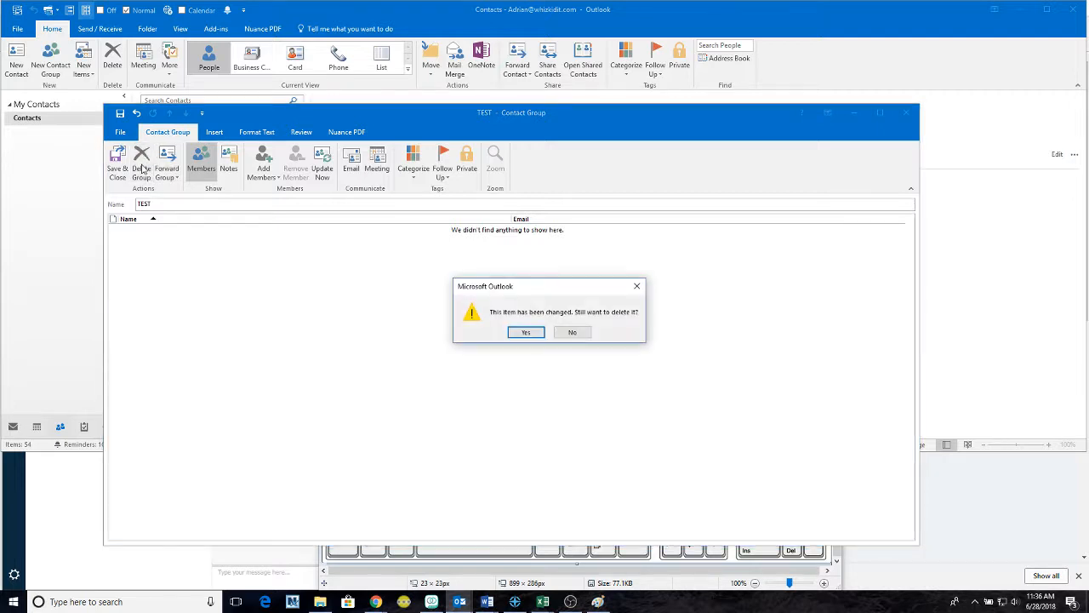
# - Confirm both prompts to delete the changed TEST contact group
pyautogui.click(527, 333)
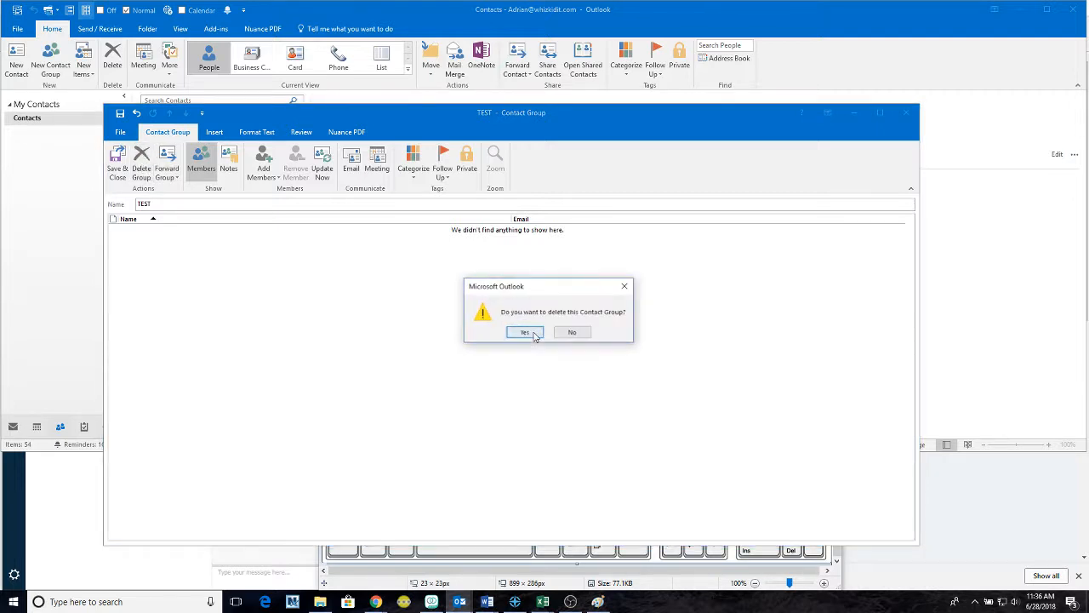
pyautogui.click(527, 333)
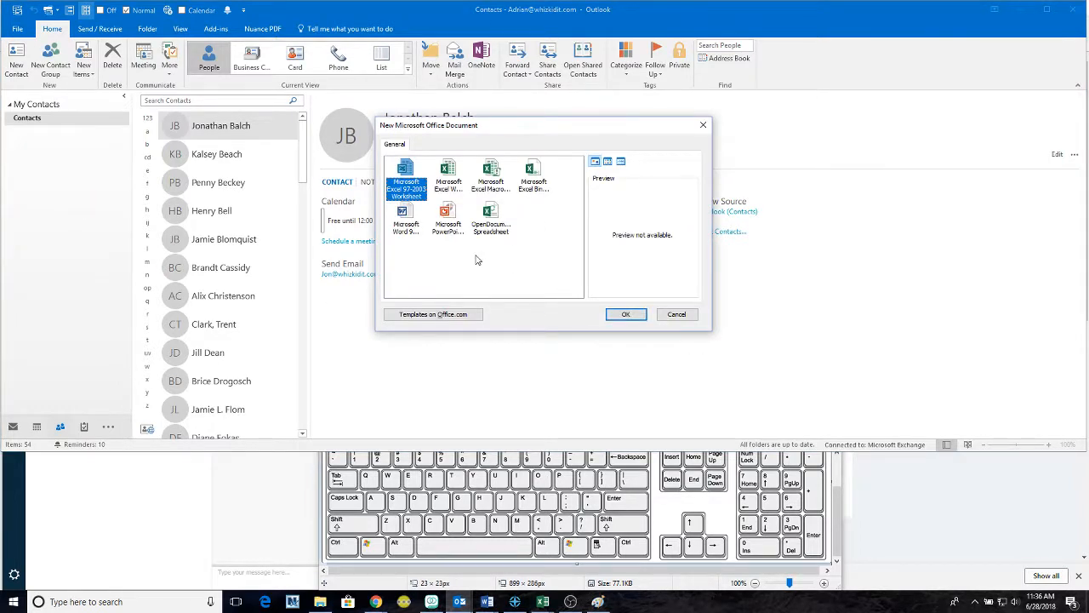
# - Create a new PowerPoint 97-2003 presentation, then close the PowerPoint window
pyautogui.click(449, 215)
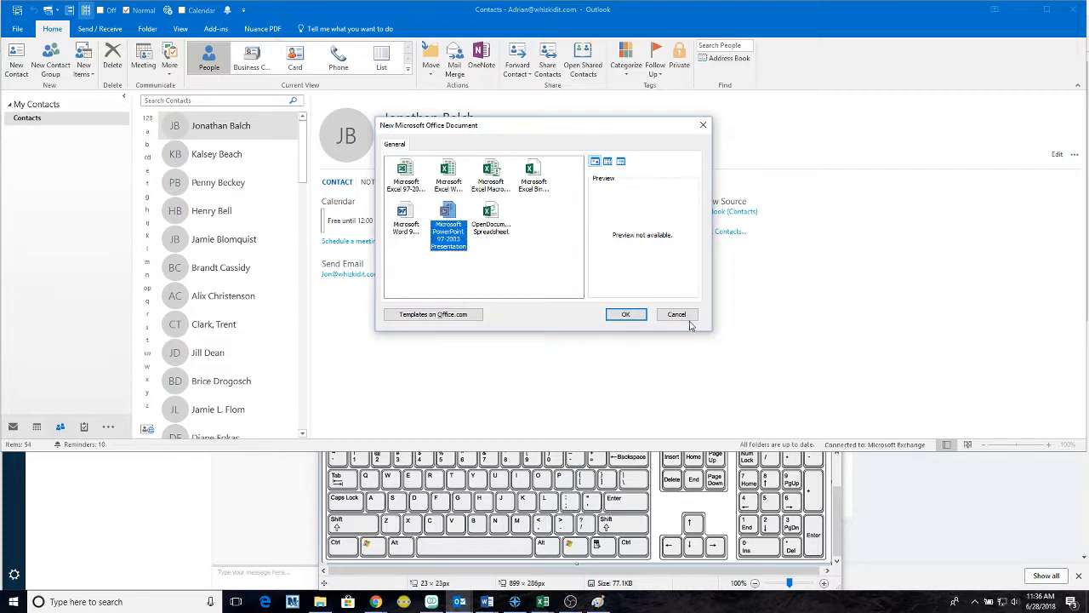
pyautogui.click(633, 318)
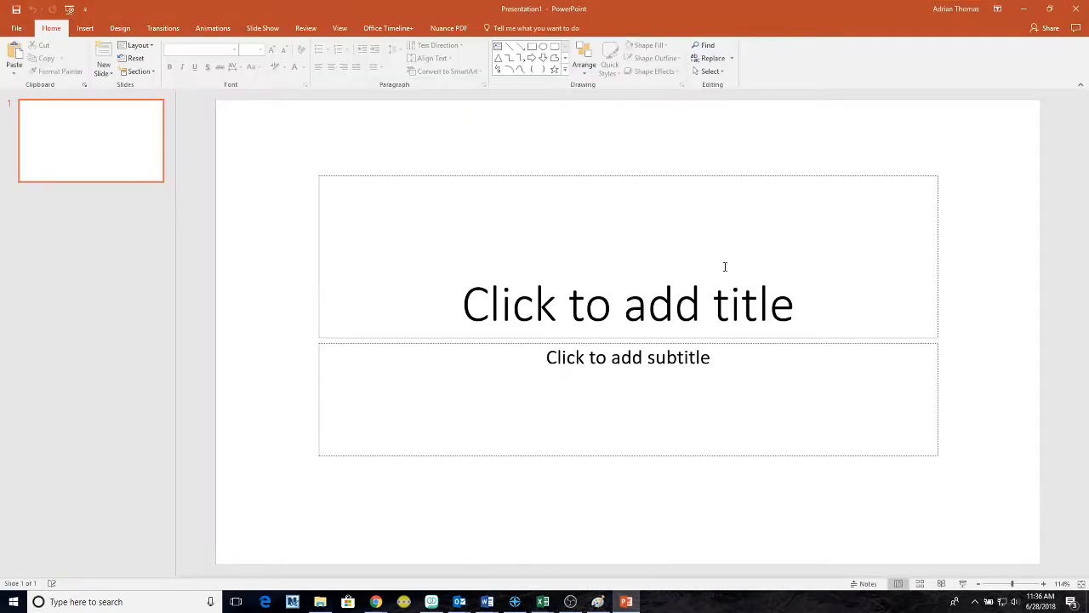
pyautogui.click(1077, 10)
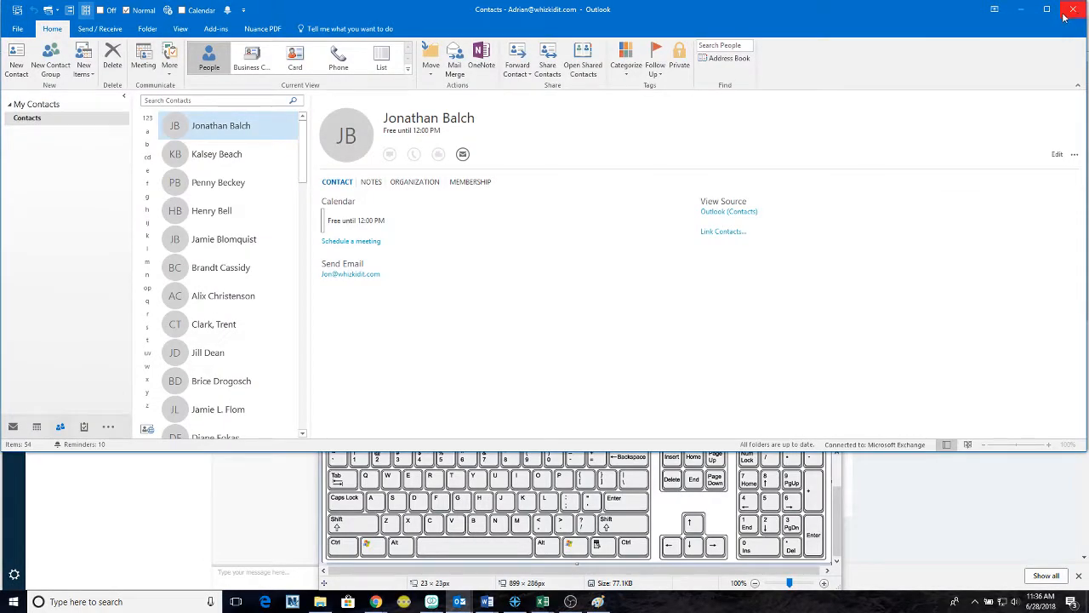